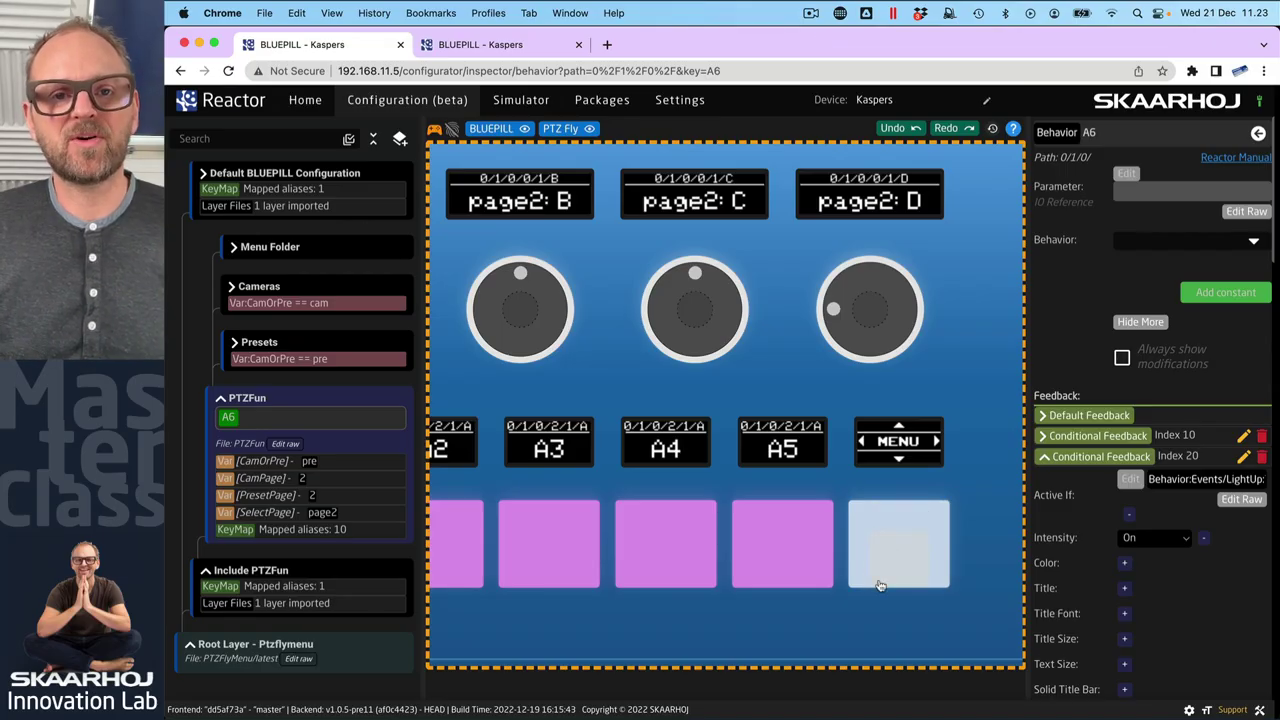
Expand and collapse the Presets, Cameras and Menu Folder layers to inspect their pages
{"action": "left_click", "coordinate": [236, 345]}
{"action": "left_click", "coordinate": [231, 286]}
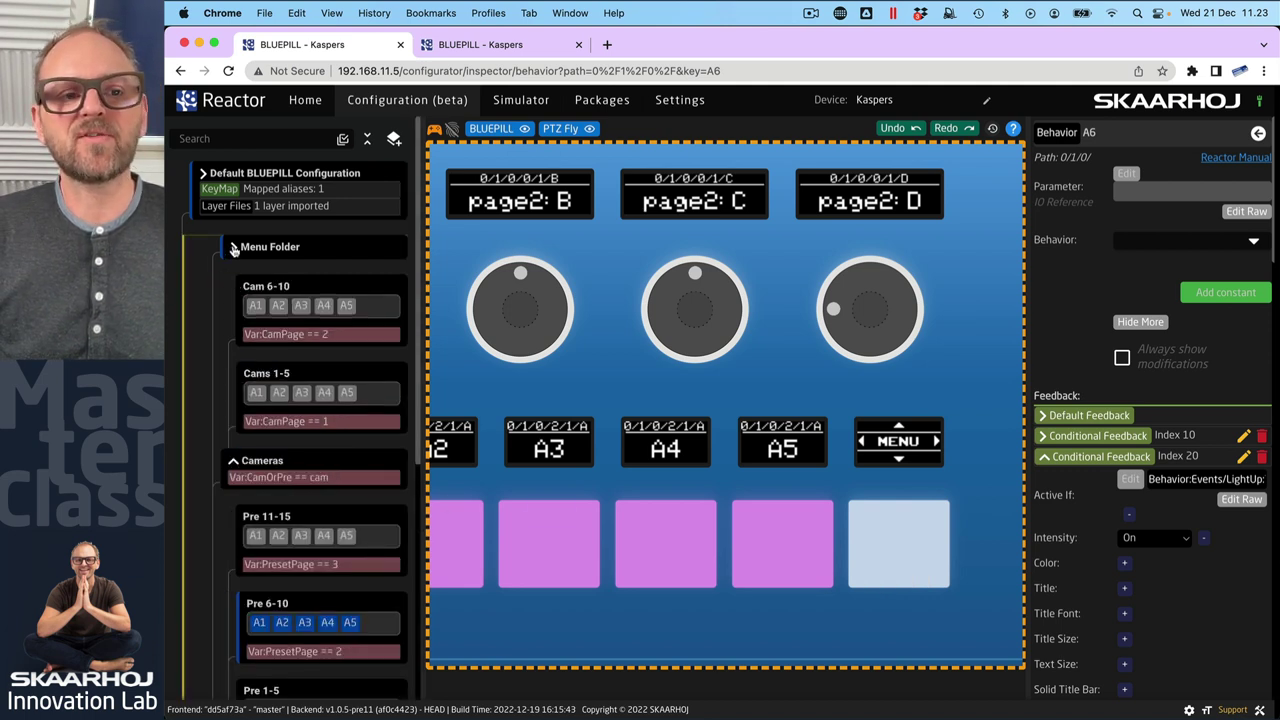
{"action": "left_click", "coordinate": [233, 248]}
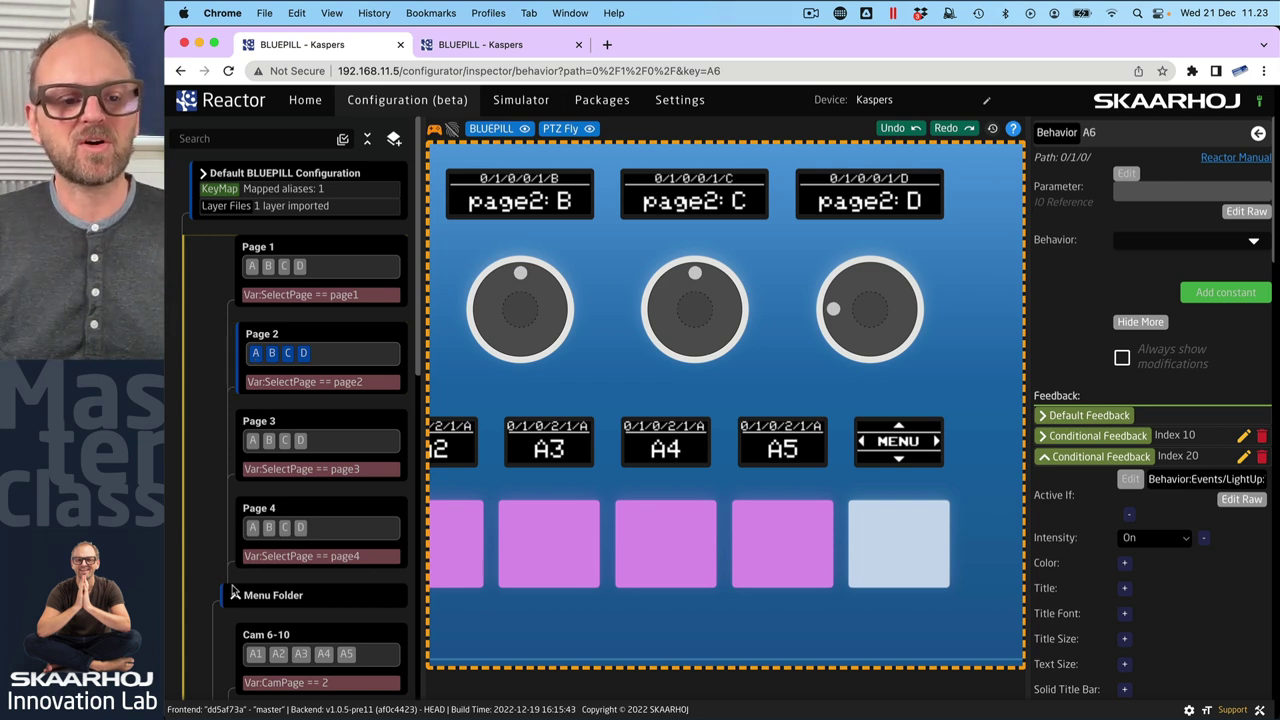
{"action": "left_click", "coordinate": [234, 597]}
{"action": "left_click", "coordinate": [232, 465]}
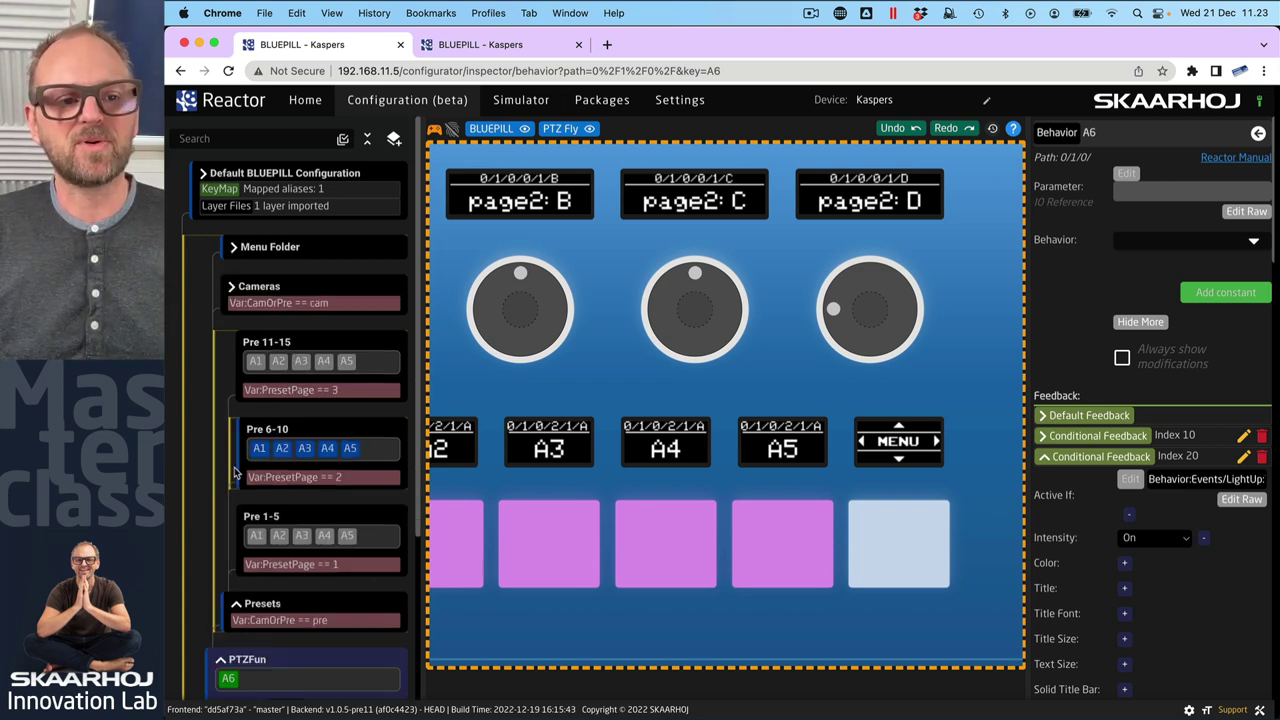
{"action": "left_click", "coordinate": [234, 604]}
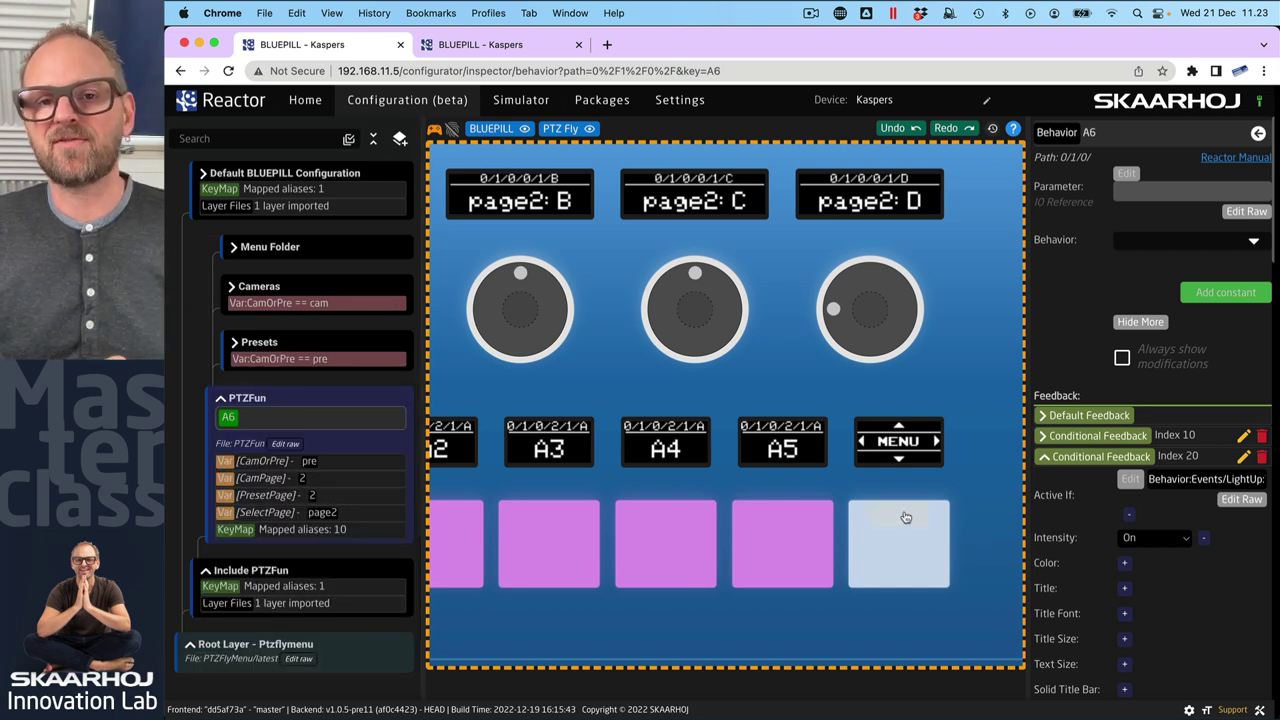
Toggle the simulated panel's CamOrPre between camera and preset mode, ending on preset
{"action": "left_click", "coordinate": [894, 577]}
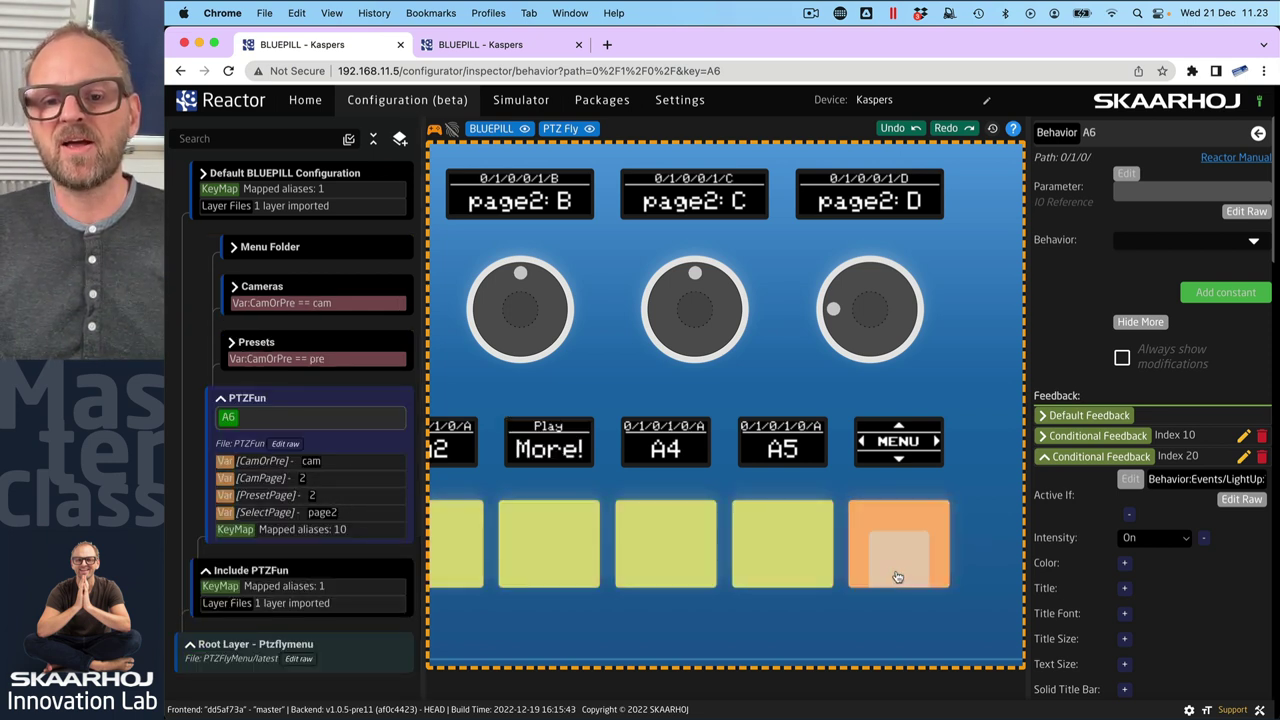
{"action": "left_click", "coordinate": [897, 577]}
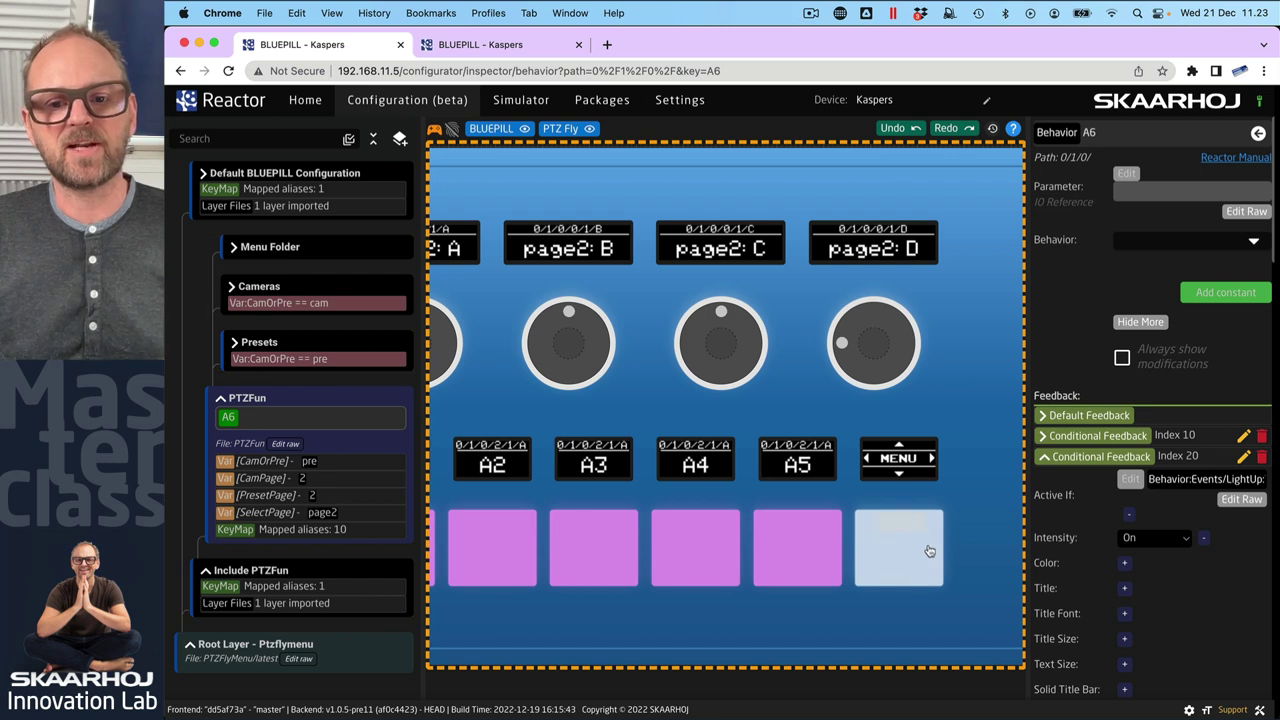
{"action": "left_click", "coordinate": [905, 571]}
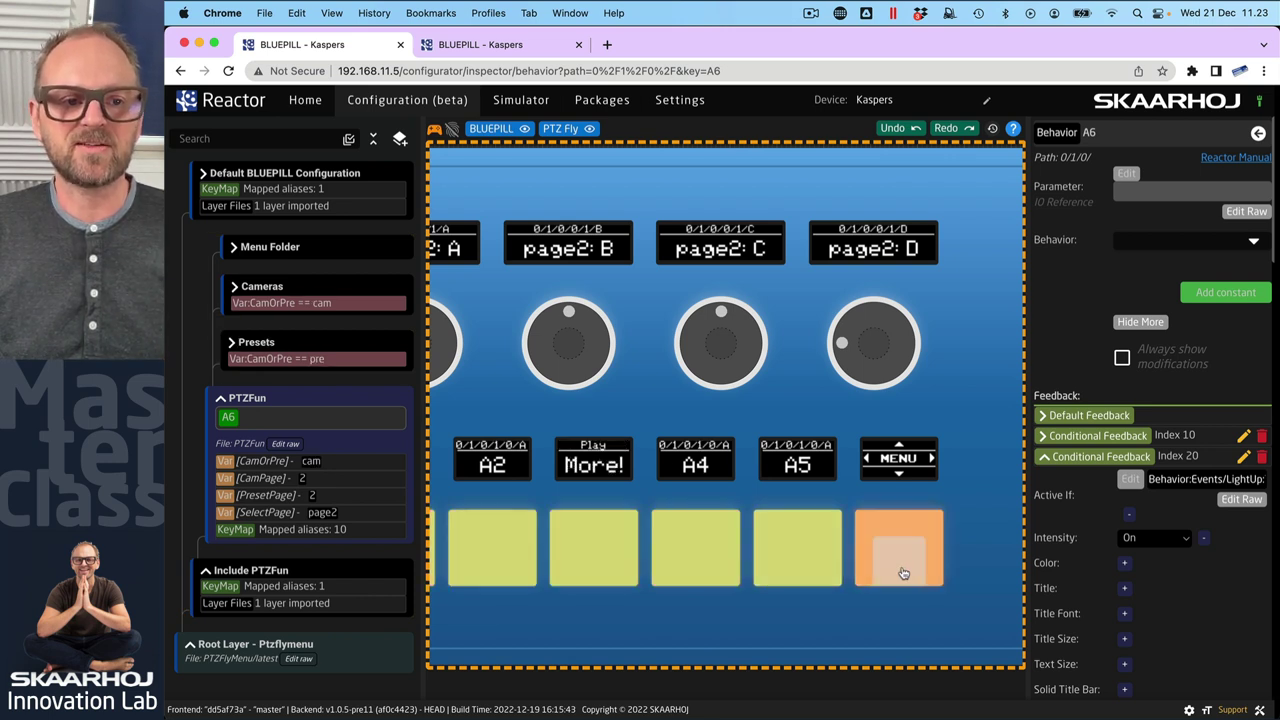
{"action": "left_click", "coordinate": [903, 573]}
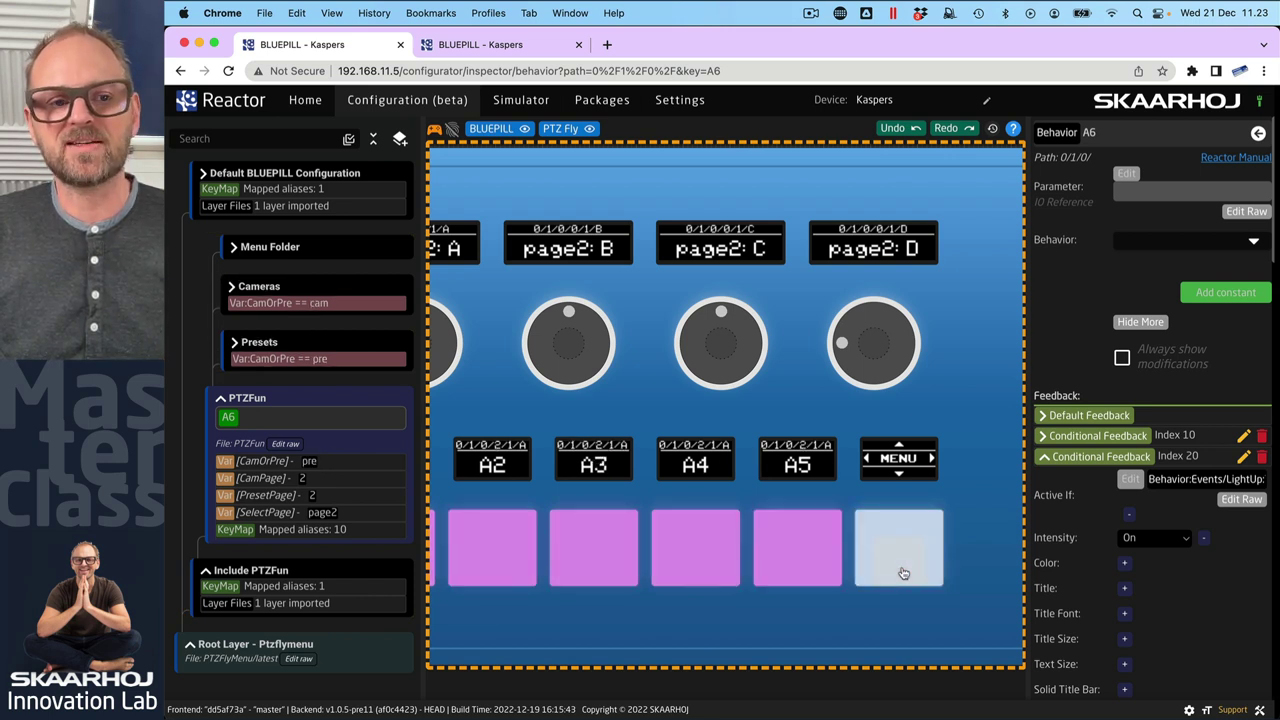
Cycle the simulated menu to page4 and expand the Menu Folder's page layers
{"action": "left_click", "coordinate": [902, 525]}
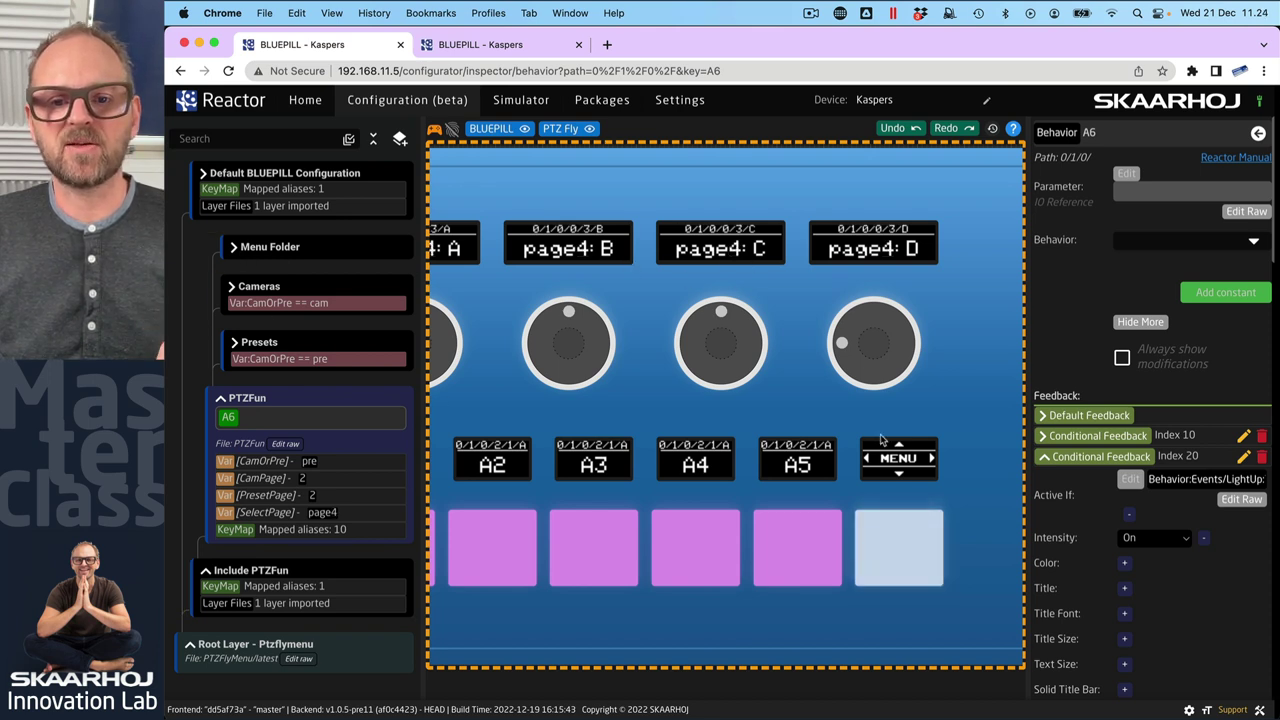
{"action": "left_click", "coordinate": [897, 530]}
{"action": "left_click", "coordinate": [897, 530]}
{"action": "left_click", "coordinate": [897, 530]}
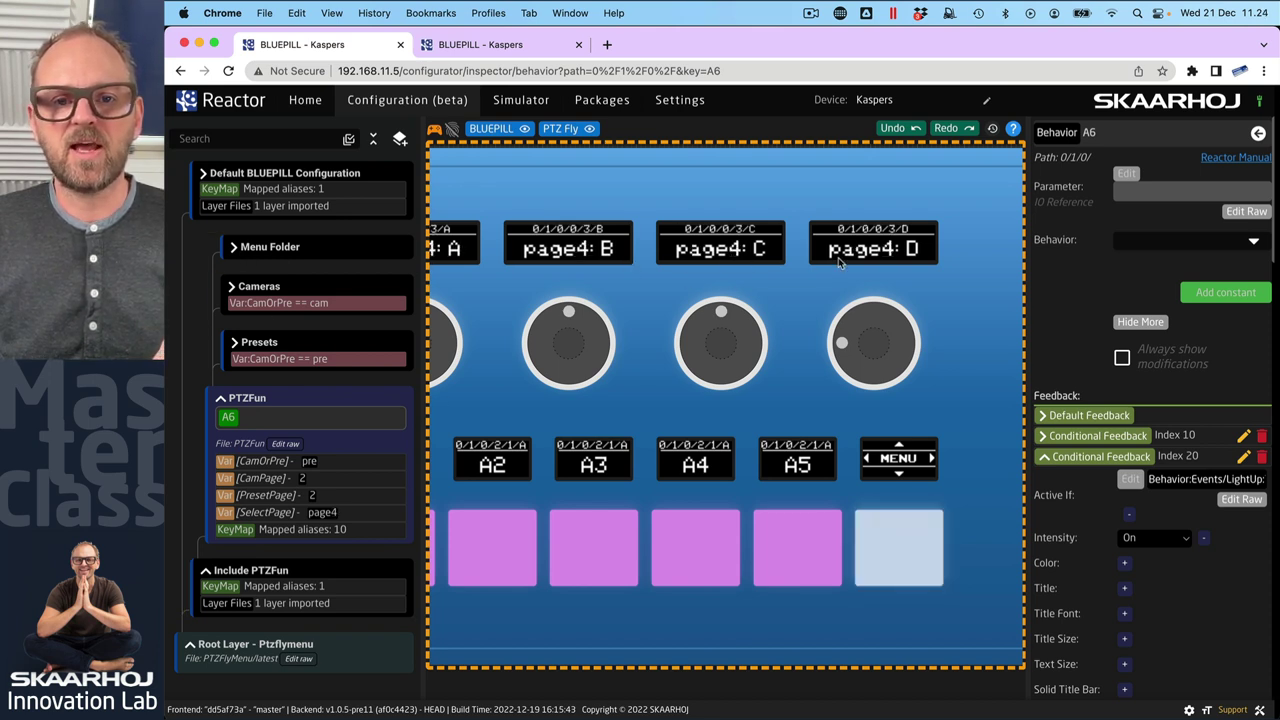
{"action": "left_click", "coordinate": [238, 248]}
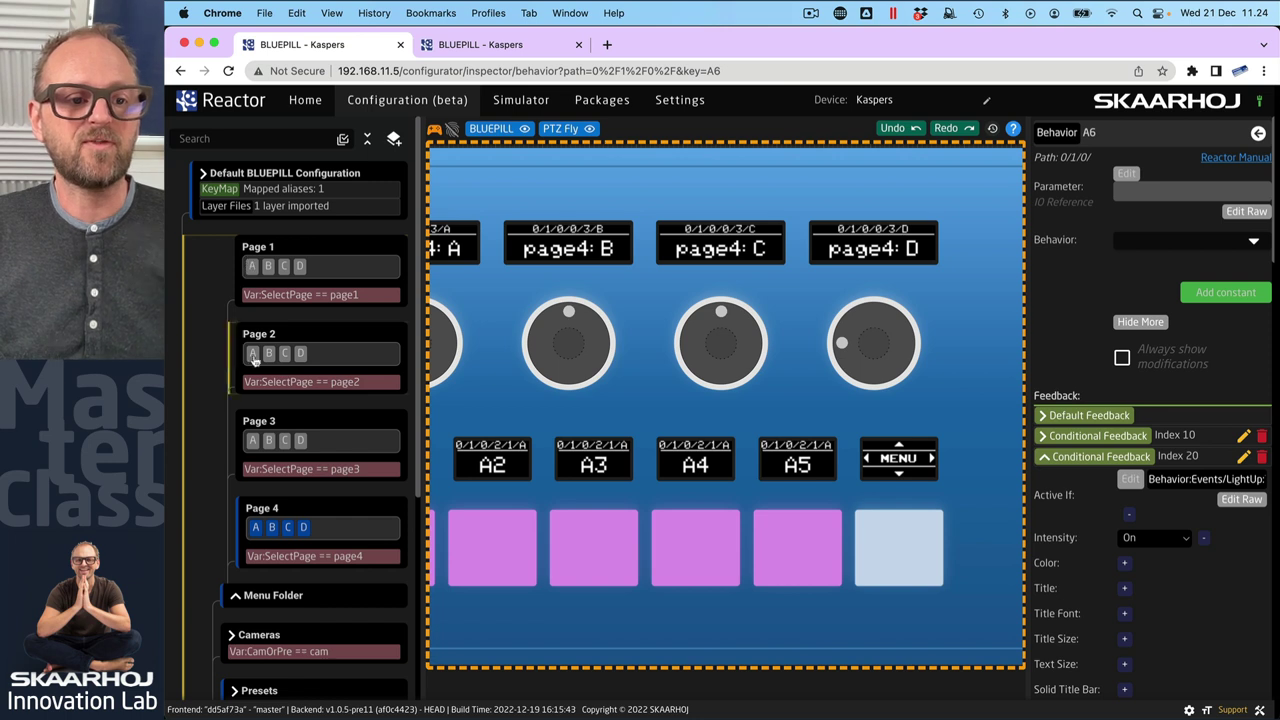
Cycle SelectPage from page4 through page1, page3 and page4 back to page1 with the MENU pad
{"action": "left_click", "coordinate": [898, 525]}
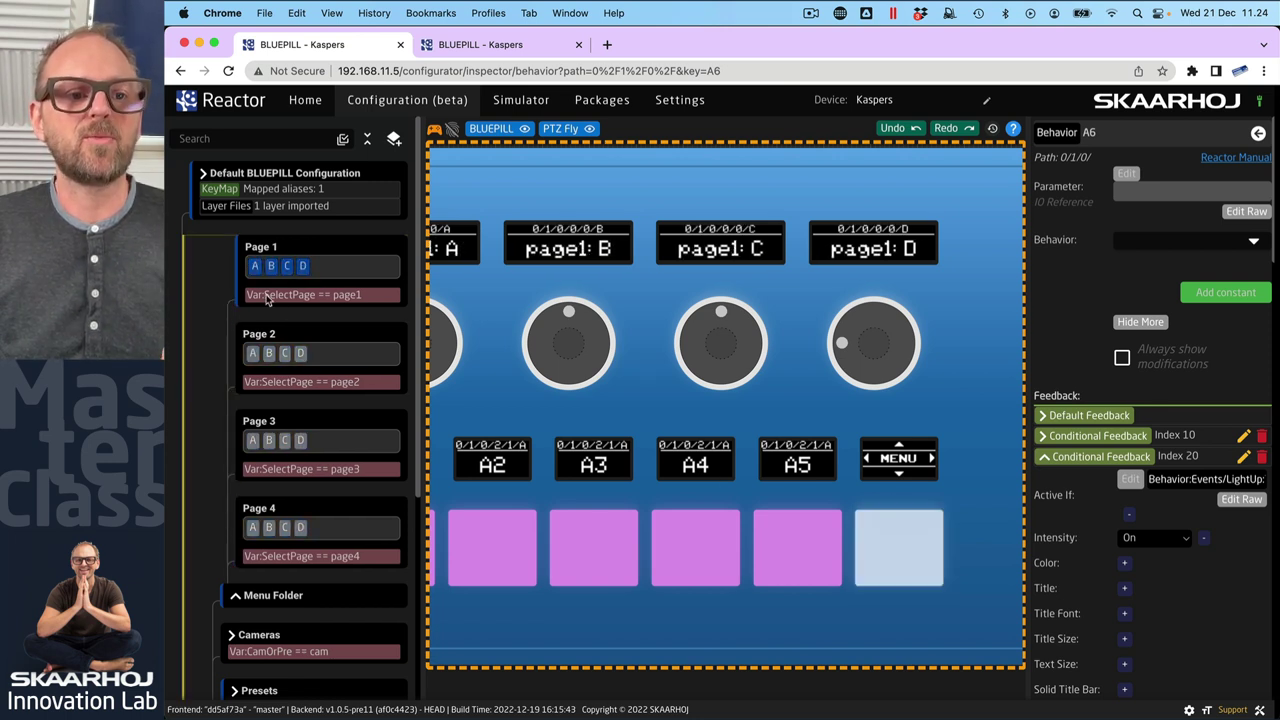
{"action": "left_click", "coordinate": [893, 530]}
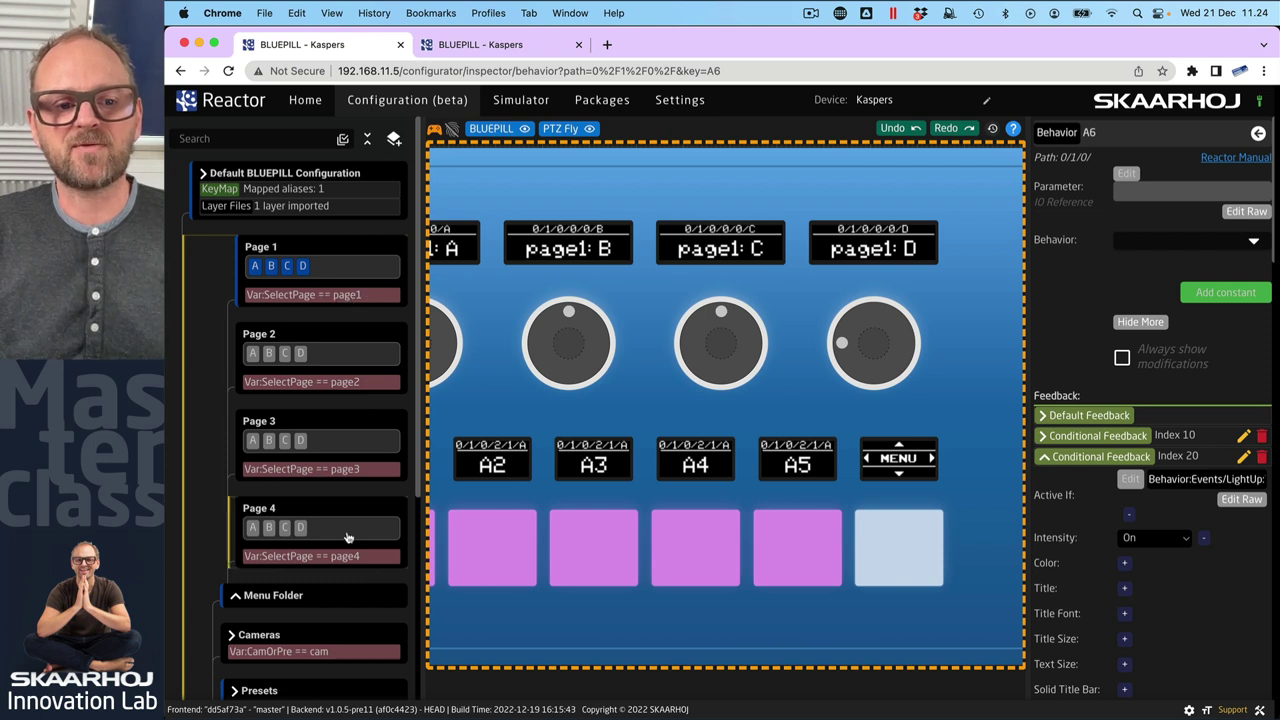
{"action": "scroll", "coordinate": [245, 598], "scroll_direction": "down", "scroll_amount": 5}
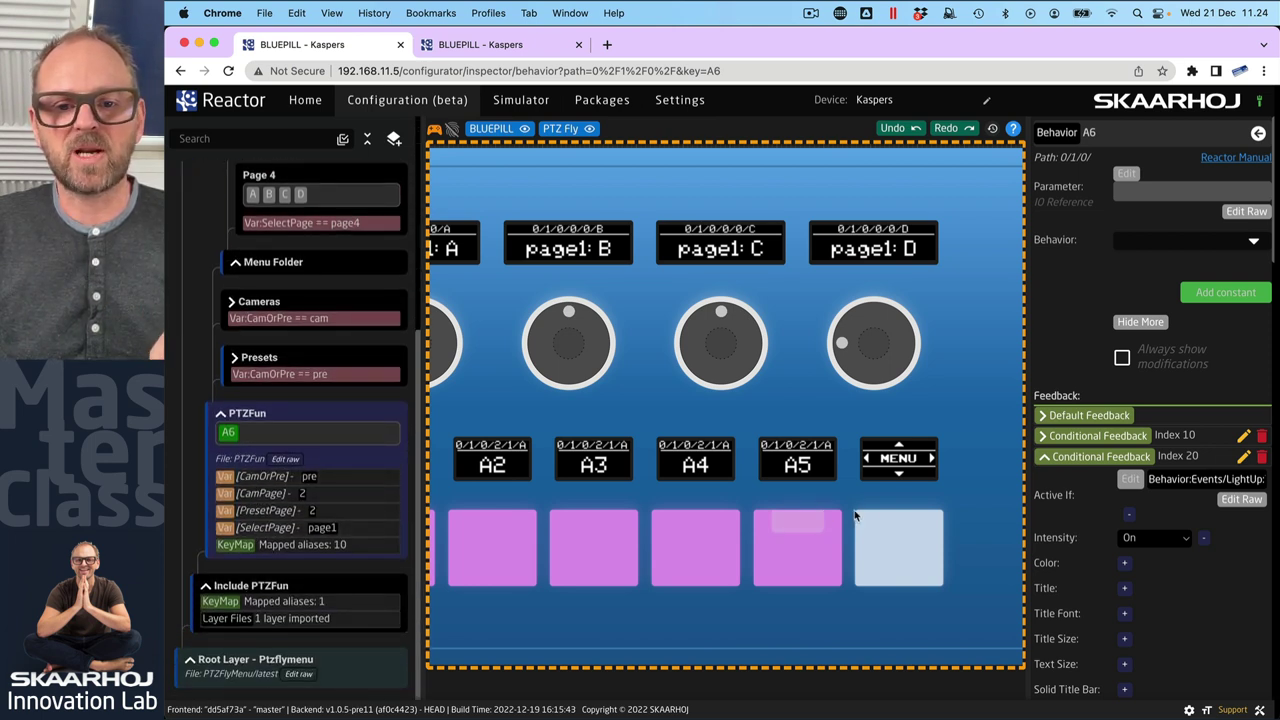
{"action": "left_click", "coordinate": [899, 524]}
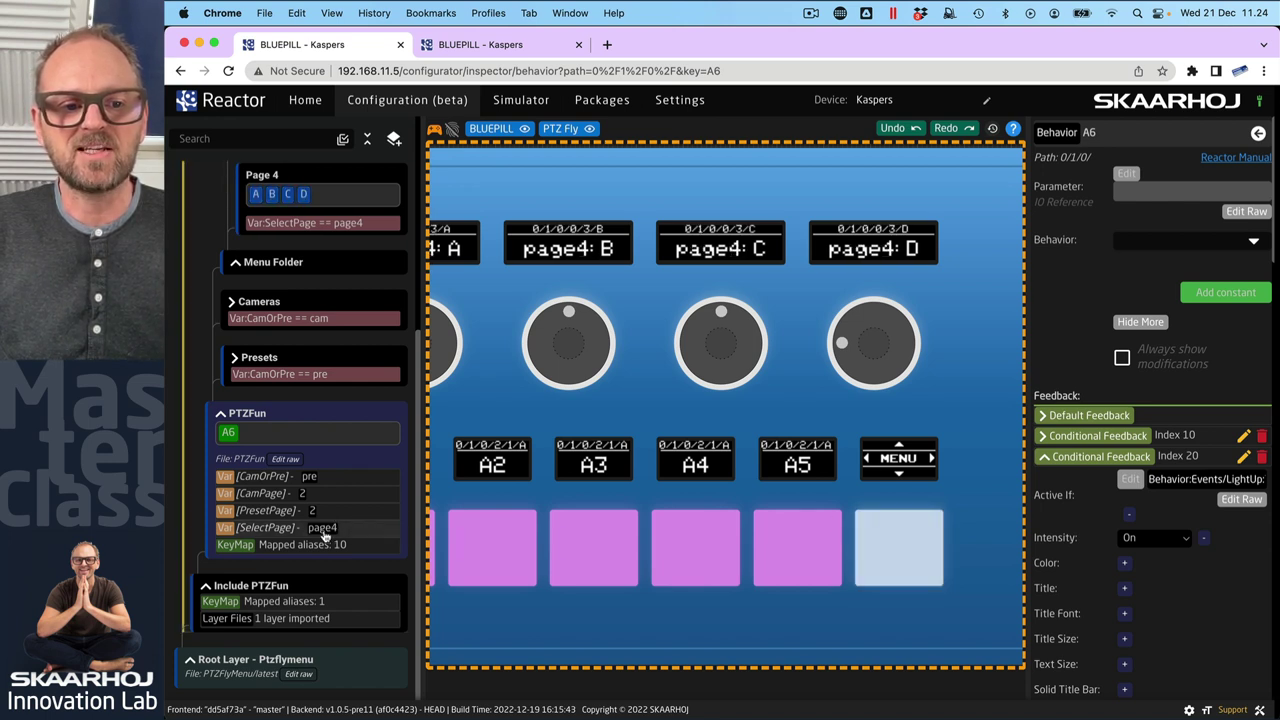
{"action": "left_click", "coordinate": [902, 527]}
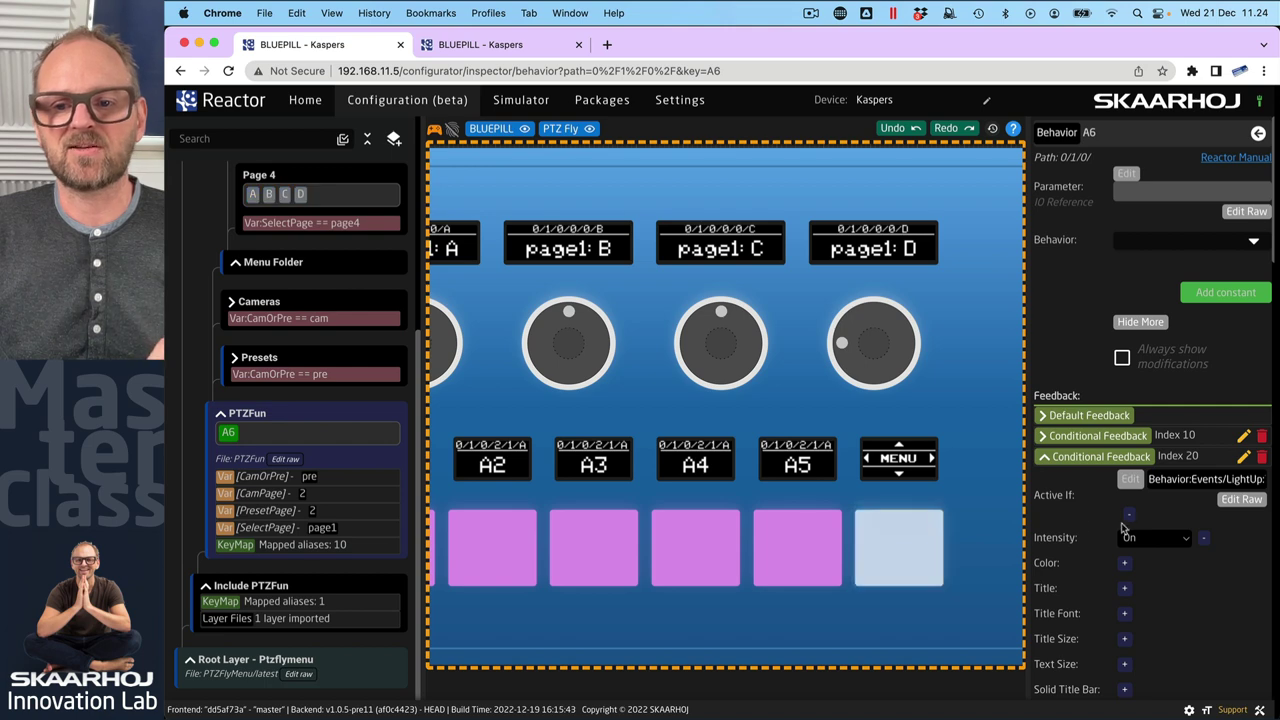
{"action": "scroll", "coordinate": [1118, 545], "scroll_direction": "down", "scroll_amount": 10}
Expand A6's menucycle handler, showing SelectPage cycling up with roll over on ActDown
{"action": "scroll", "coordinate": [1115, 552], "scroll_direction": "down", "scroll_amount": 1}
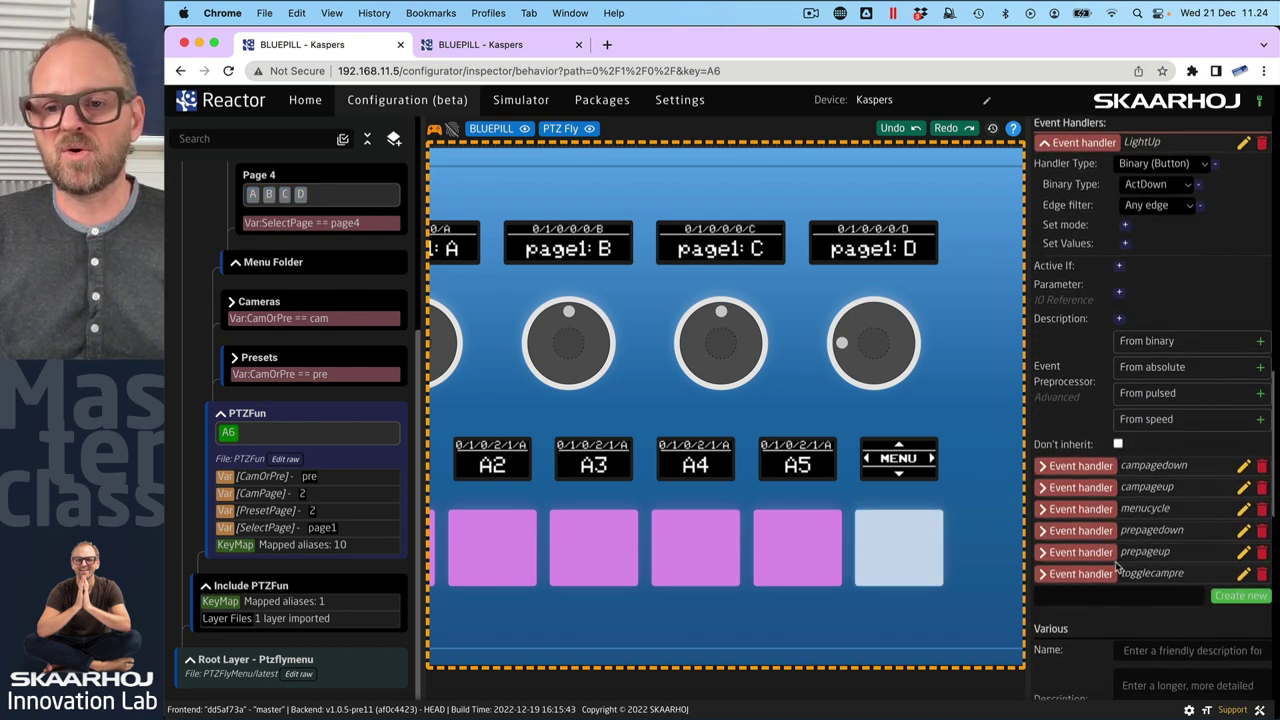
{"action": "left_click", "coordinate": [1046, 509]}
{"action": "scroll", "coordinate": [1160, 440], "scroll_direction": "down", "scroll_amount": 3}
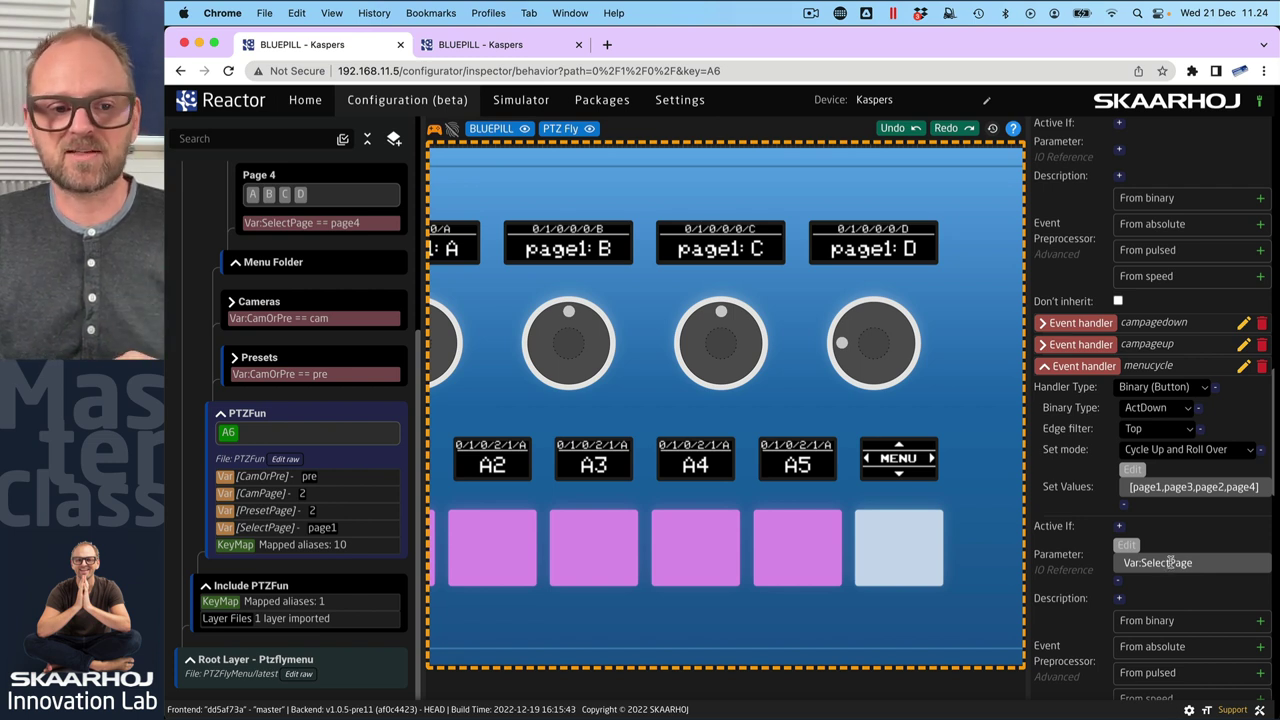
Open the PresetPage and CamPage variables and cycle PresetPage from 2 through 3 back to 1
{"action": "left_click", "coordinate": [265, 511]}
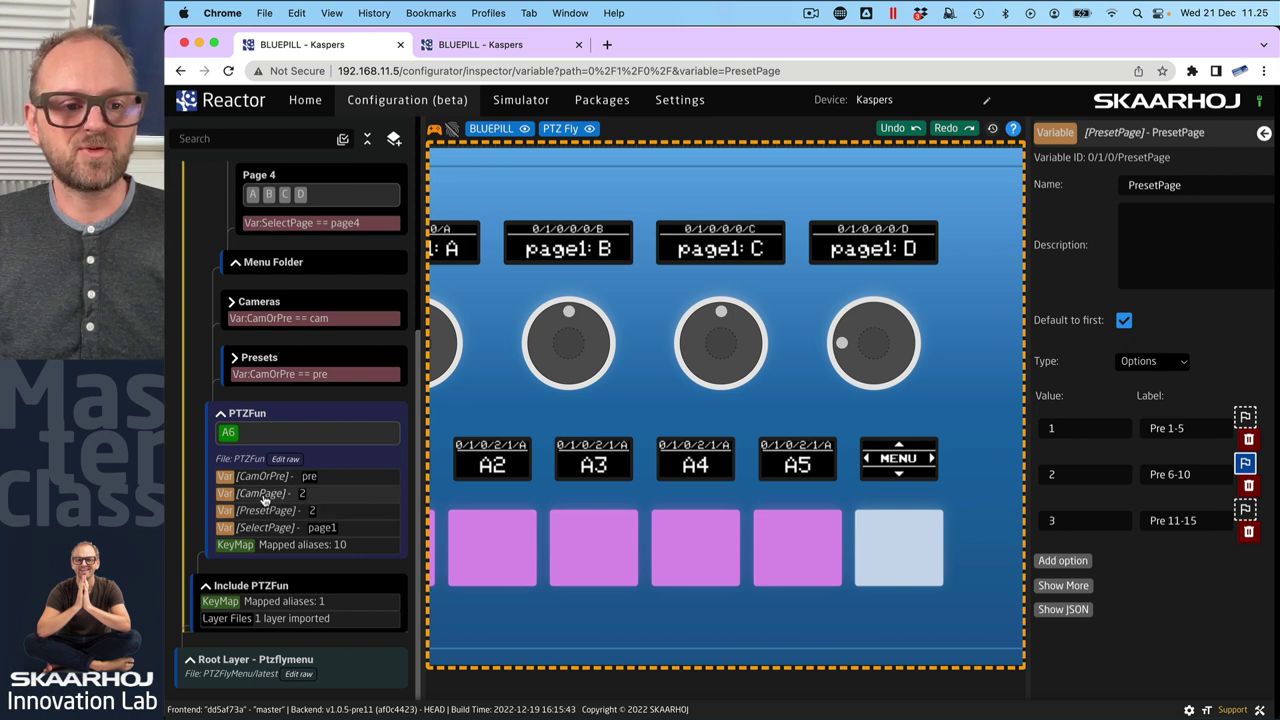
{"action": "left_click", "coordinate": [264, 496]}
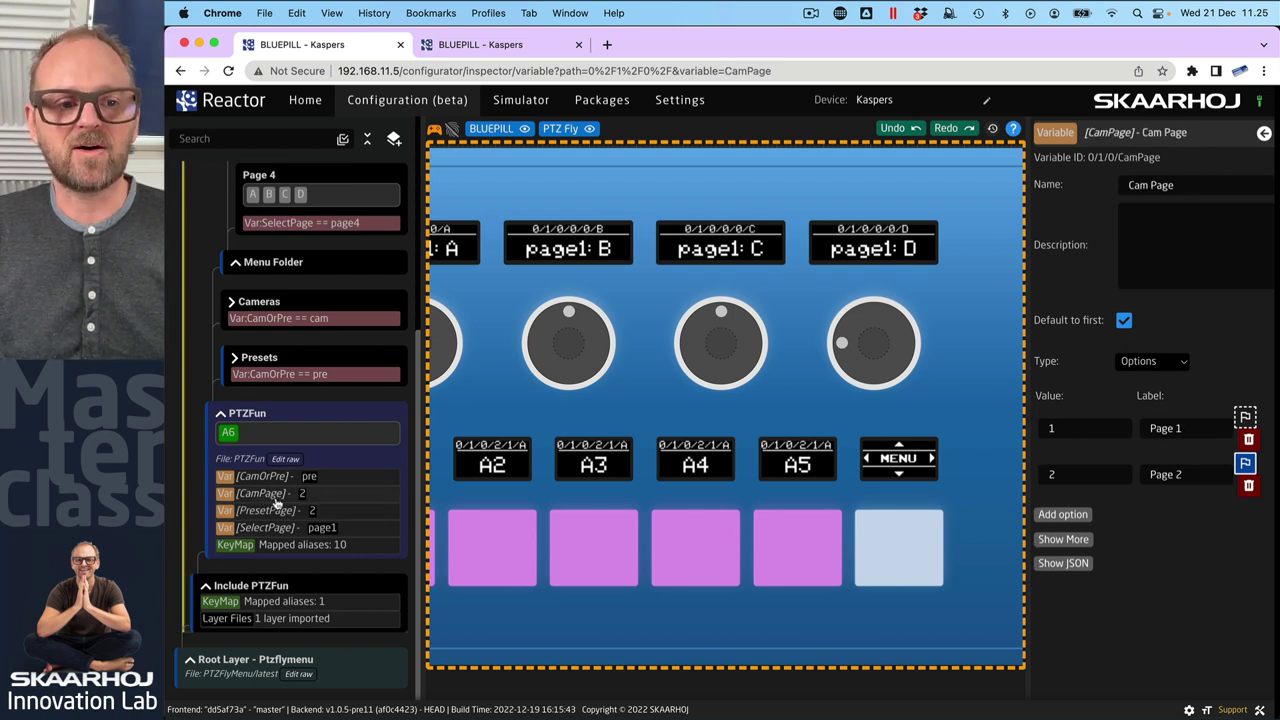
{"action": "left_click", "coordinate": [935, 552]}
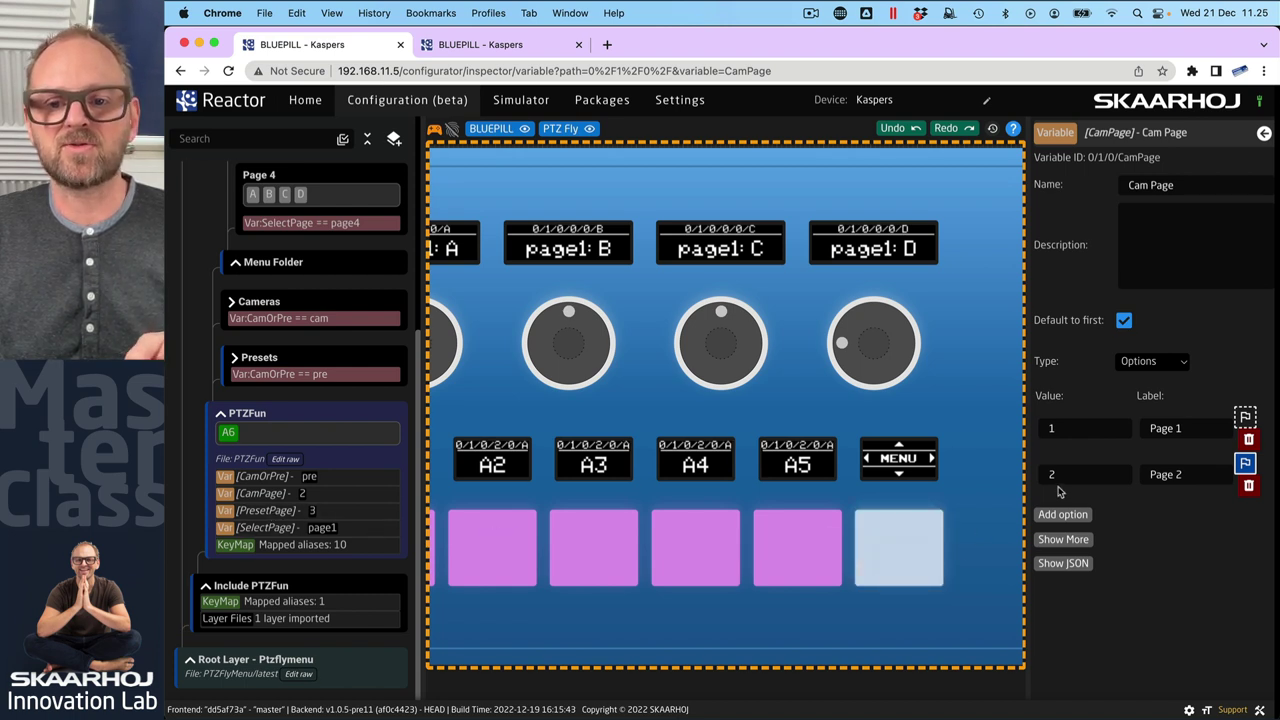
{"action": "left_click", "coordinate": [258, 510]}
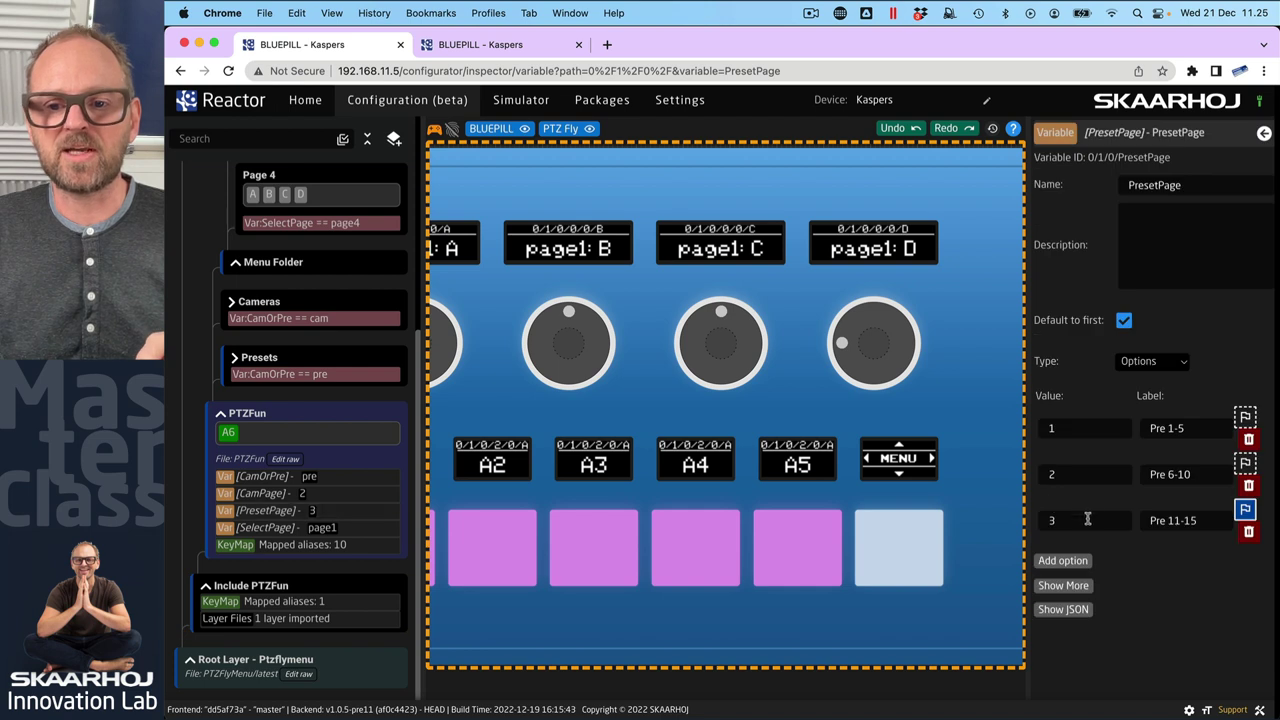
{"action": "left_click", "coordinate": [865, 548]}
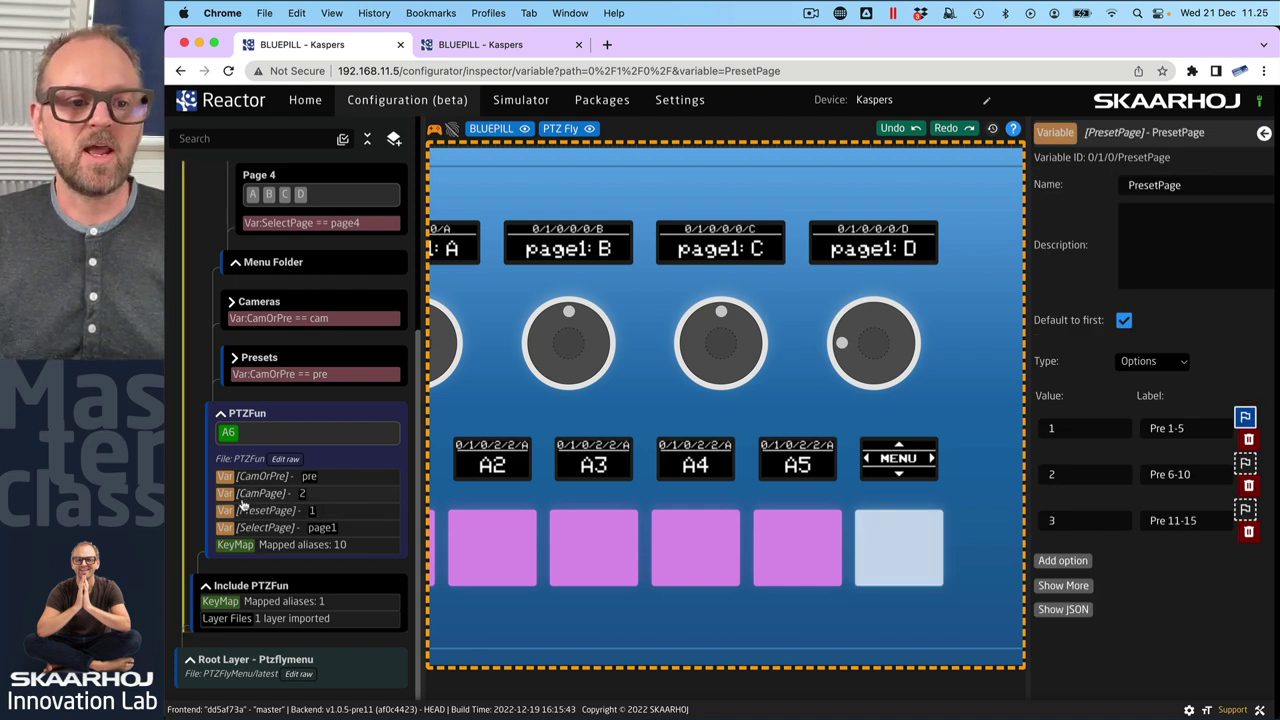
Switch the panel to camera mode with CamPage at 1, then return to A6's behavior
{"action": "left_click", "coordinate": [905, 568]}
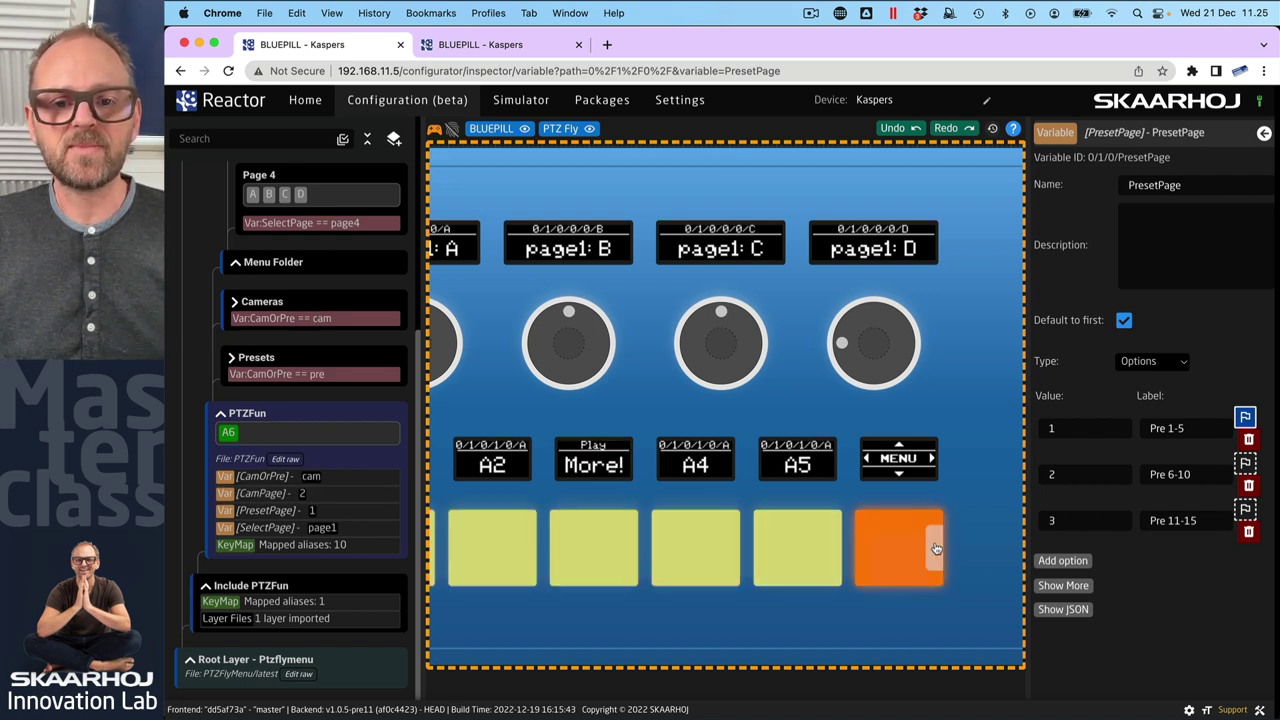
{"action": "left_click", "coordinate": [860, 546]}
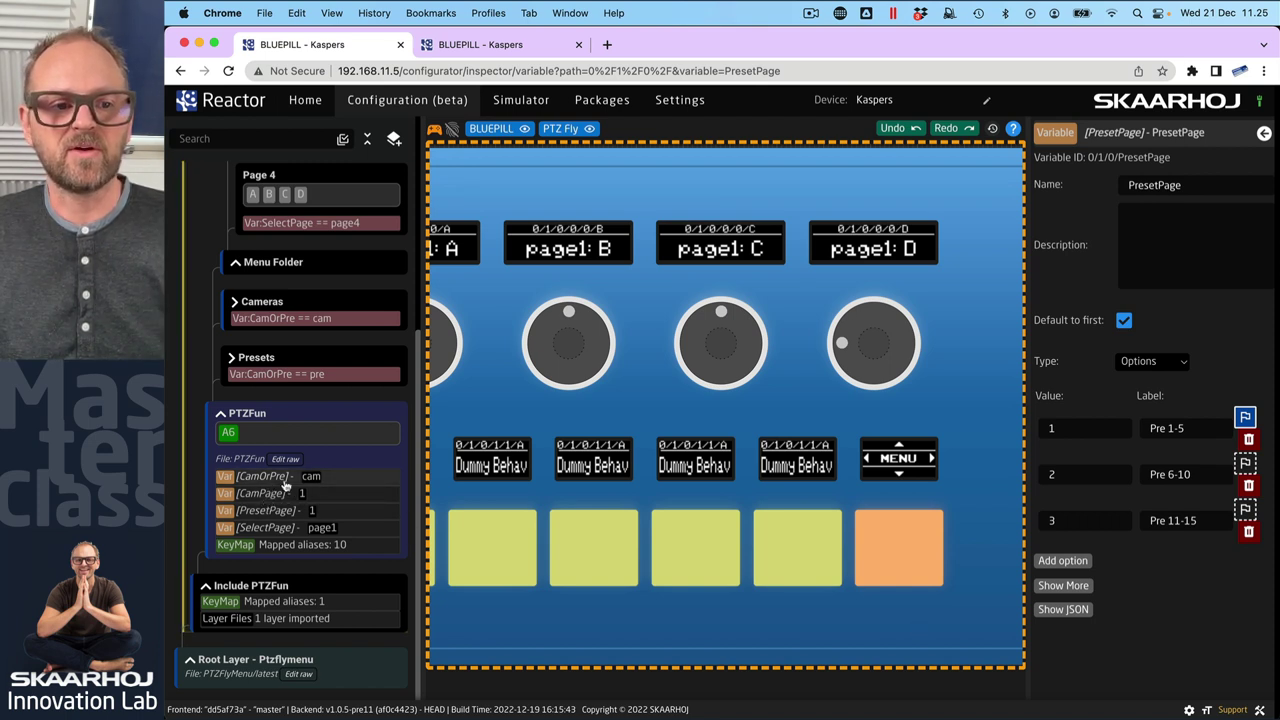
{"action": "left_click", "coordinate": [258, 493]}
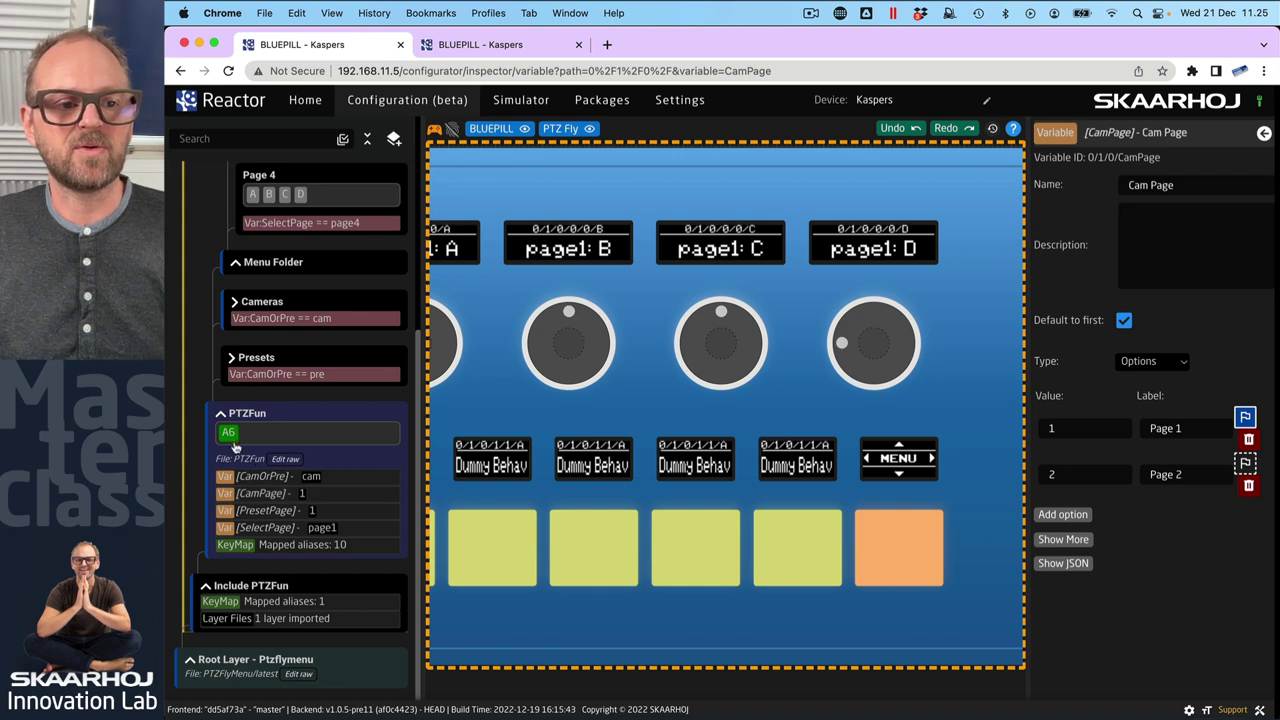
{"action": "left_click", "coordinate": [228, 433]}
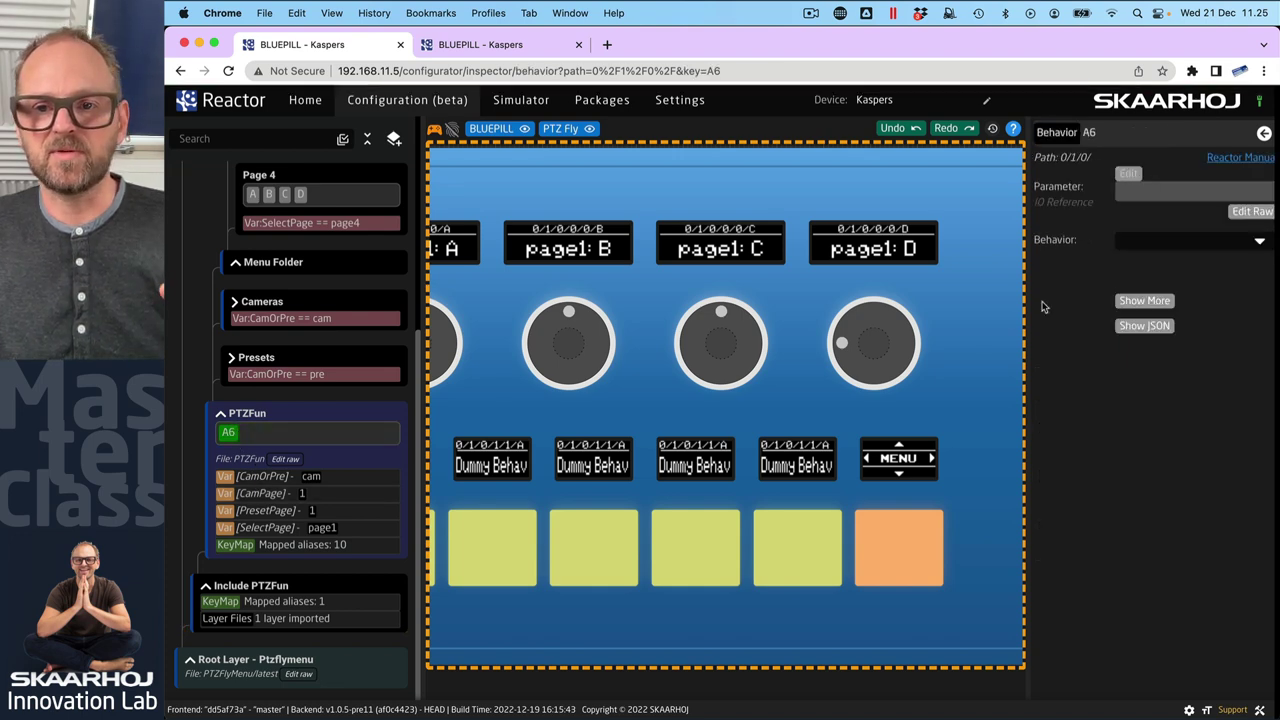
{"action": "left_click", "coordinate": [1158, 301]}
{"action": "scroll", "coordinate": [1153, 526], "scroll_direction": "down", "scroll_amount": 3}
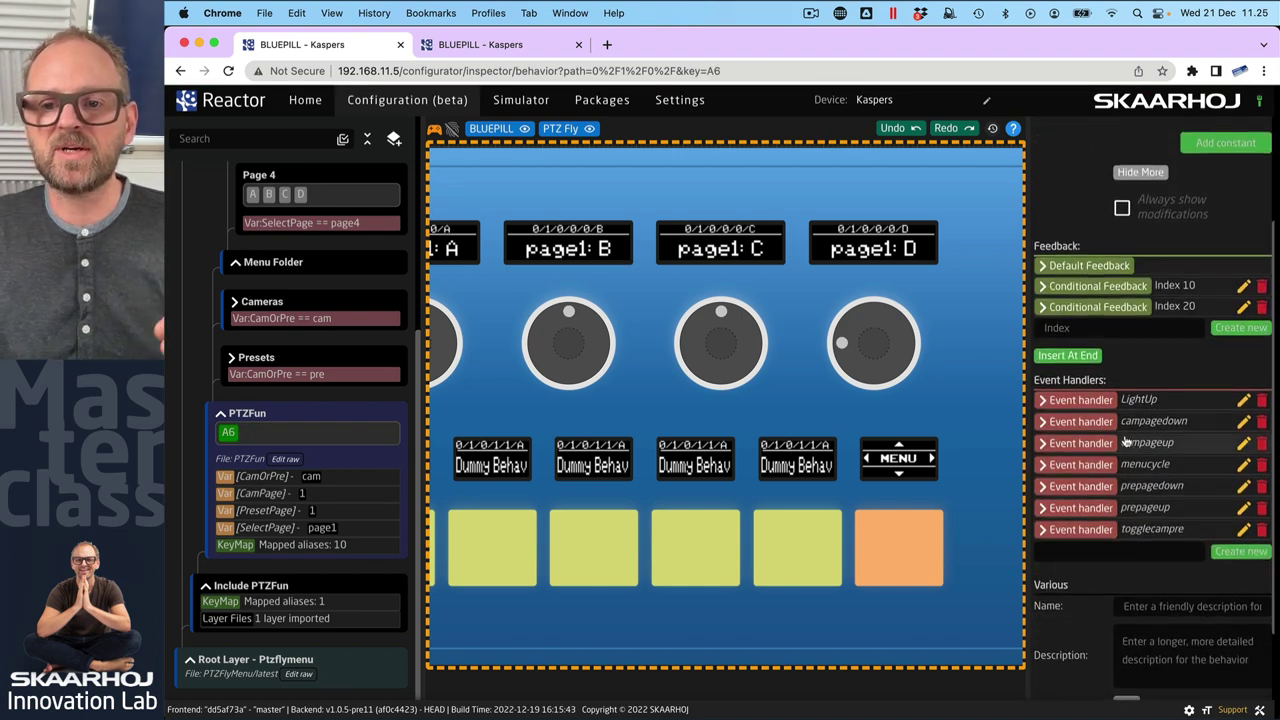
{"action": "left_click", "coordinate": [1040, 421]}
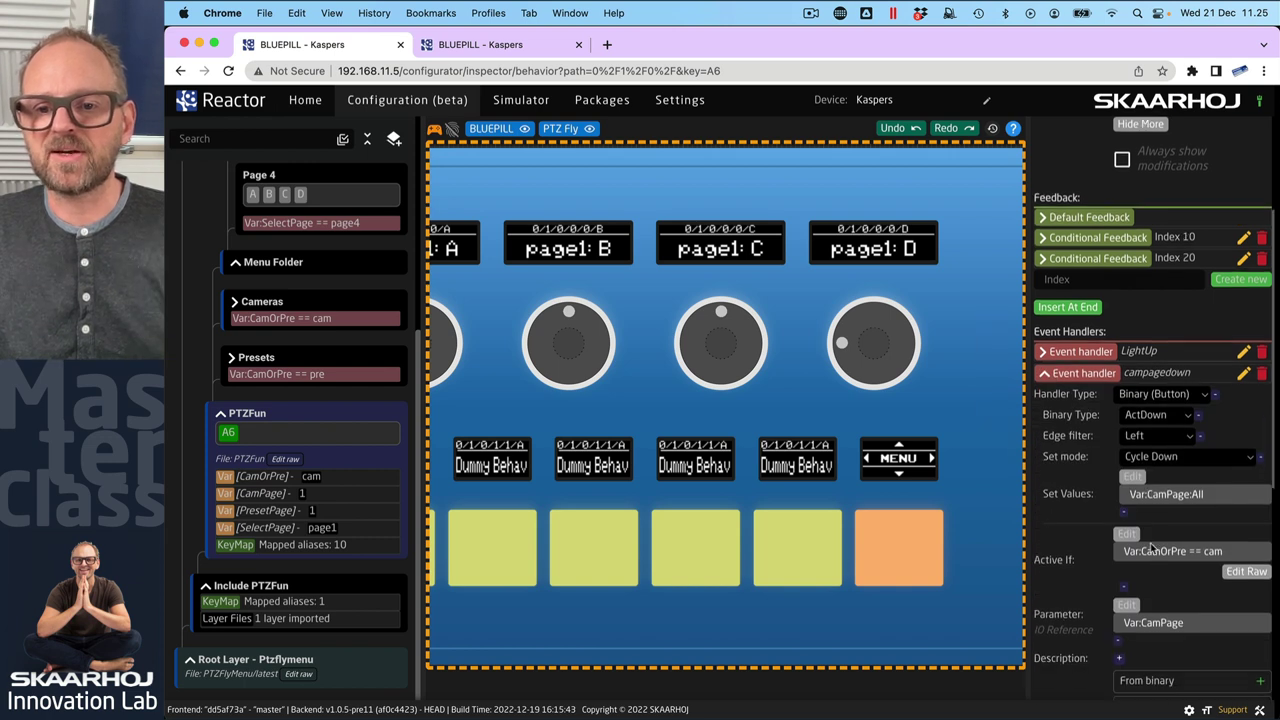
{"action": "scroll", "coordinate": [1133, 402], "scroll_direction": "down", "scroll_amount": 1}
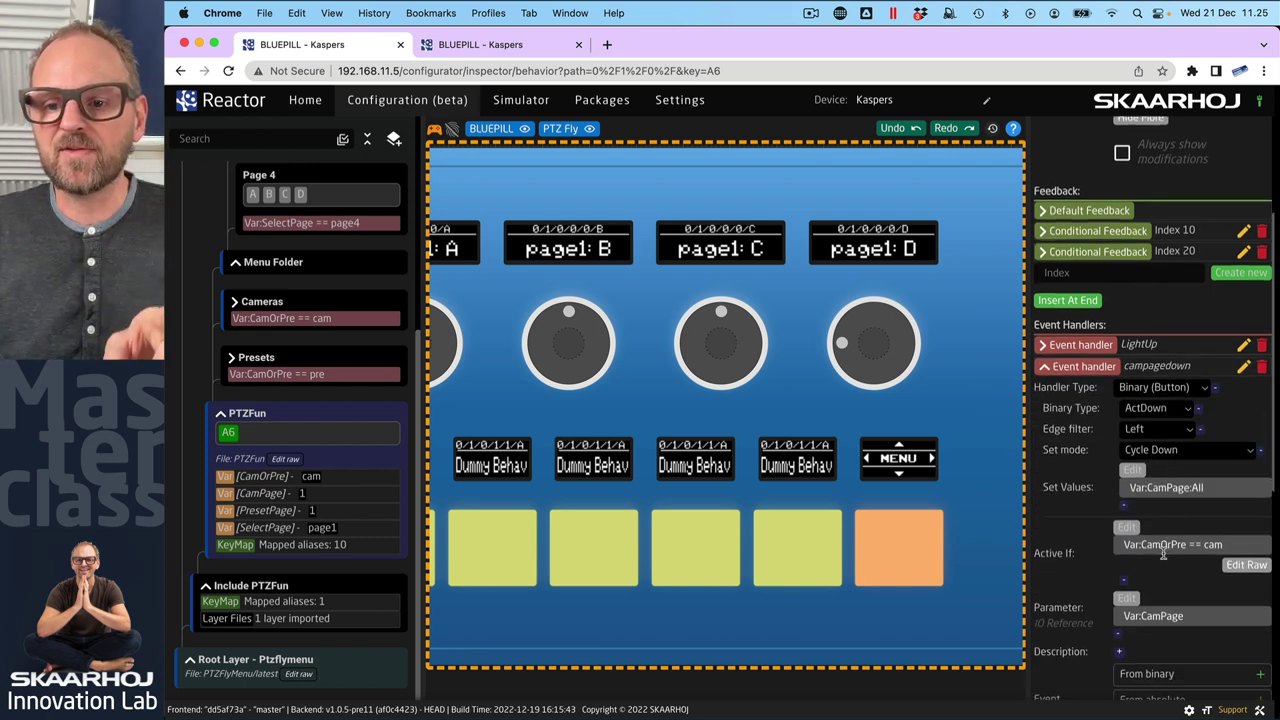
{"action": "left_click", "coordinate": [1043, 368]}
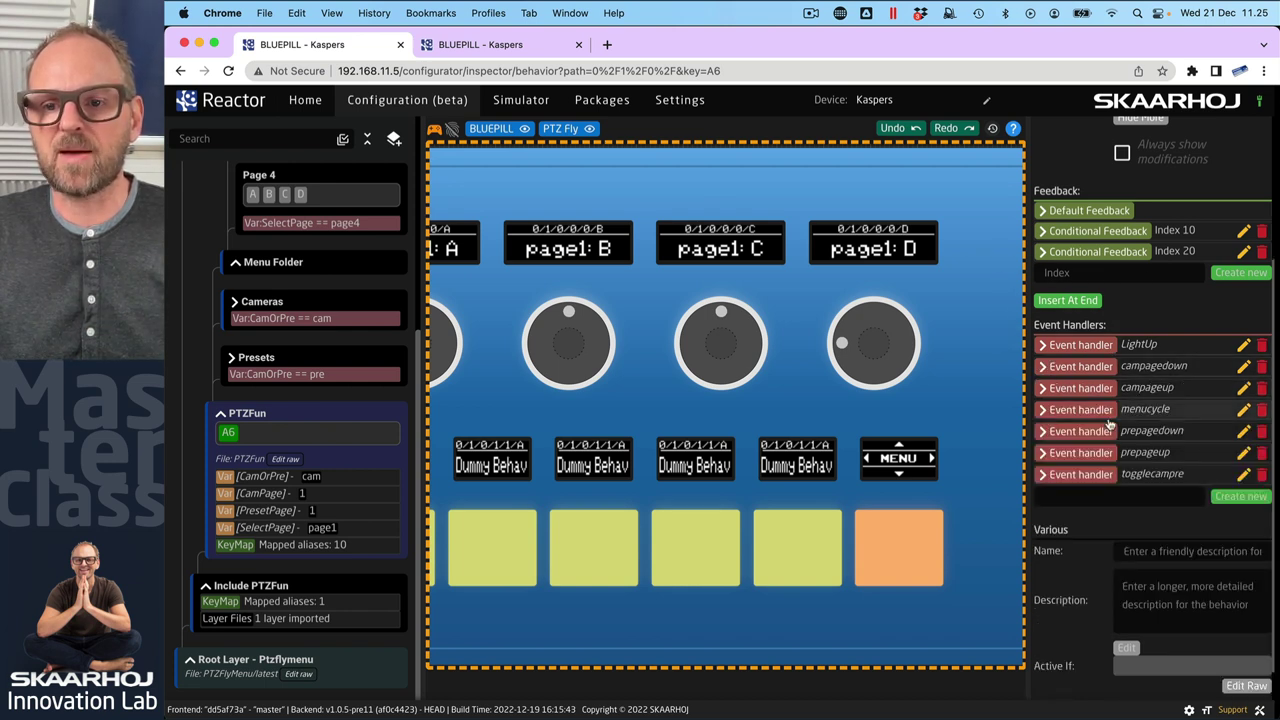
{"action": "left_click", "coordinate": [1043, 432]}
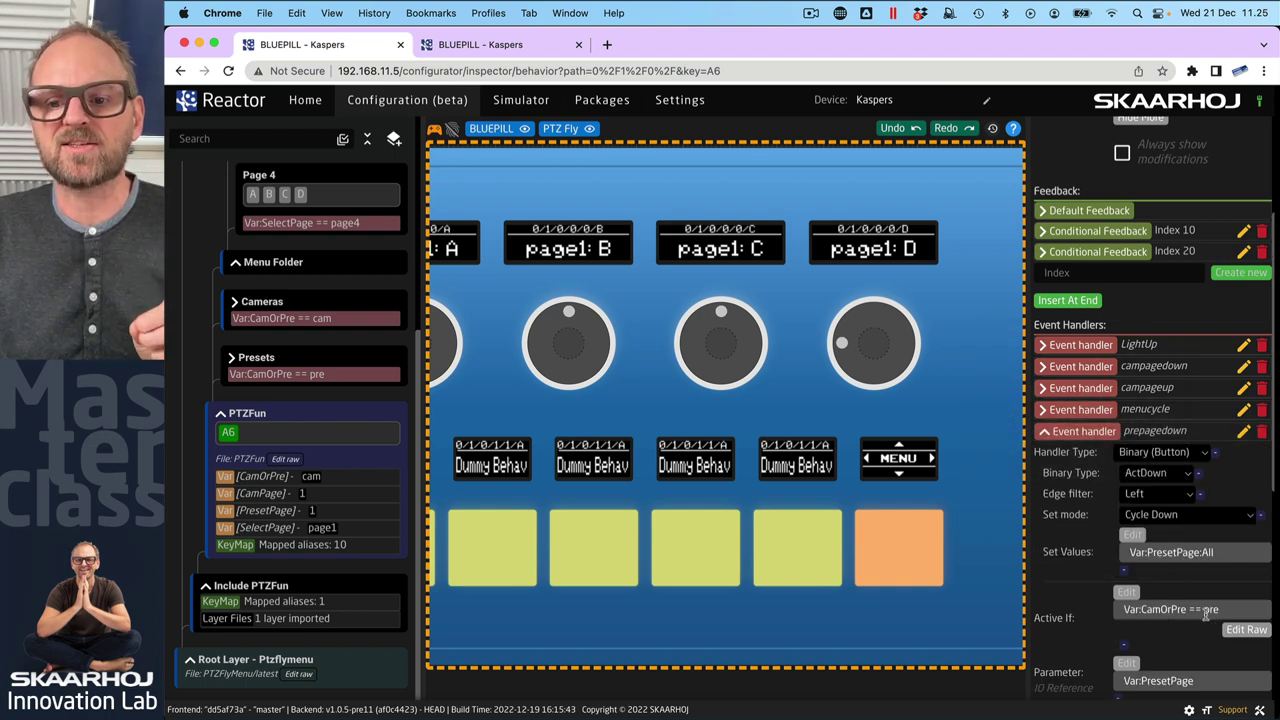
{"action": "left_click", "coordinate": [1043, 431]}
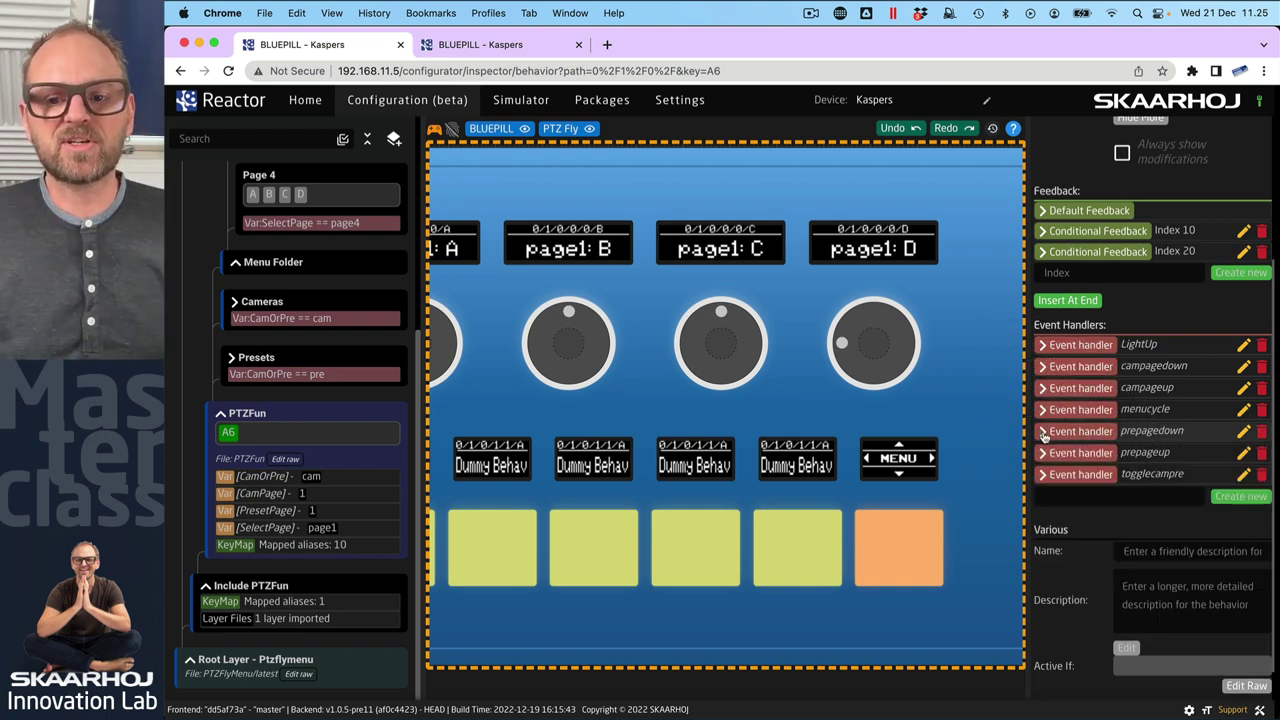
{"action": "left_click", "coordinate": [905, 576]}
{"action": "left_click", "coordinate": [905, 576]}
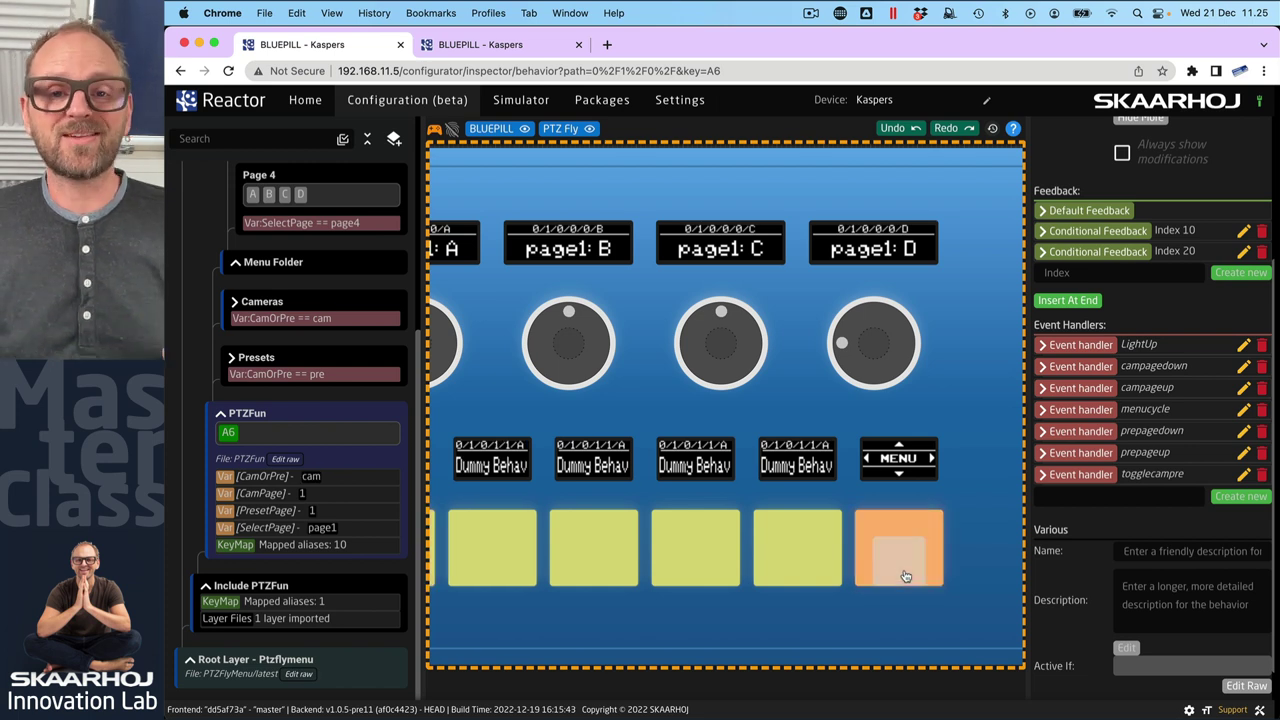
{"action": "left_click", "coordinate": [905, 576]}
{"action": "left_click", "coordinate": [905, 576]}
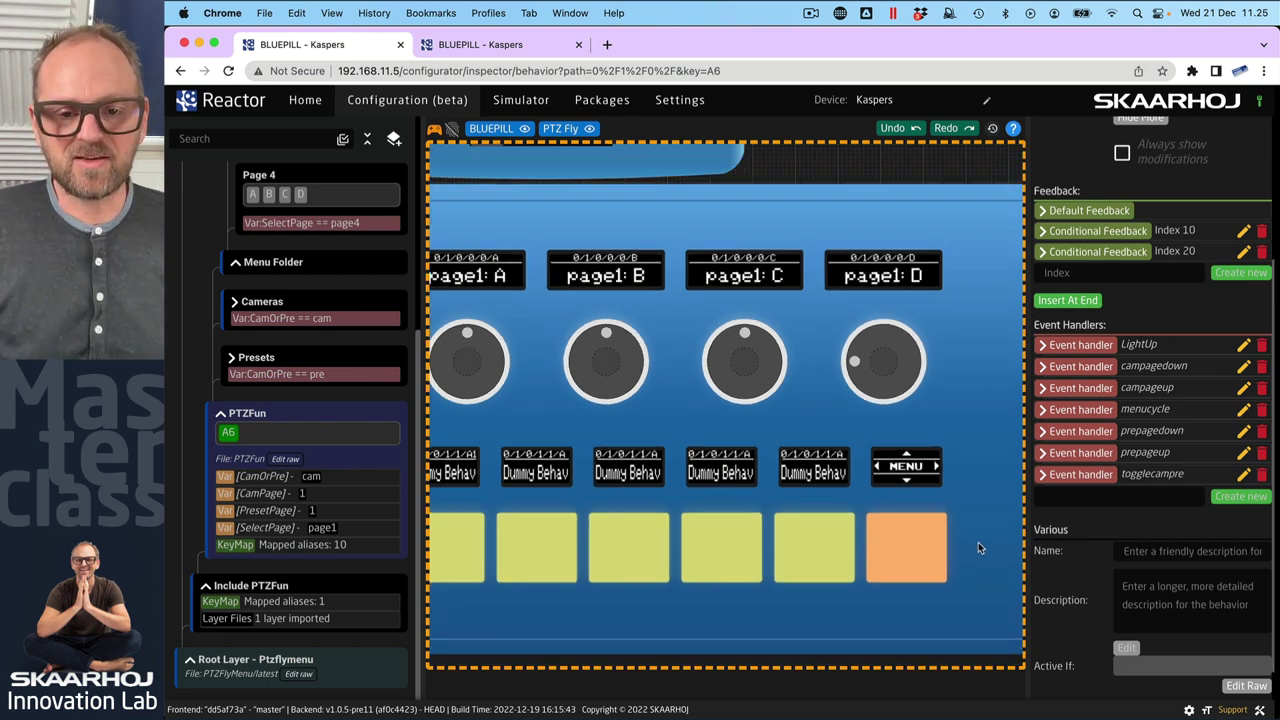
{"action": "scroll", "coordinate": [980, 546], "scroll_direction": "down", "scroll_amount": 3}
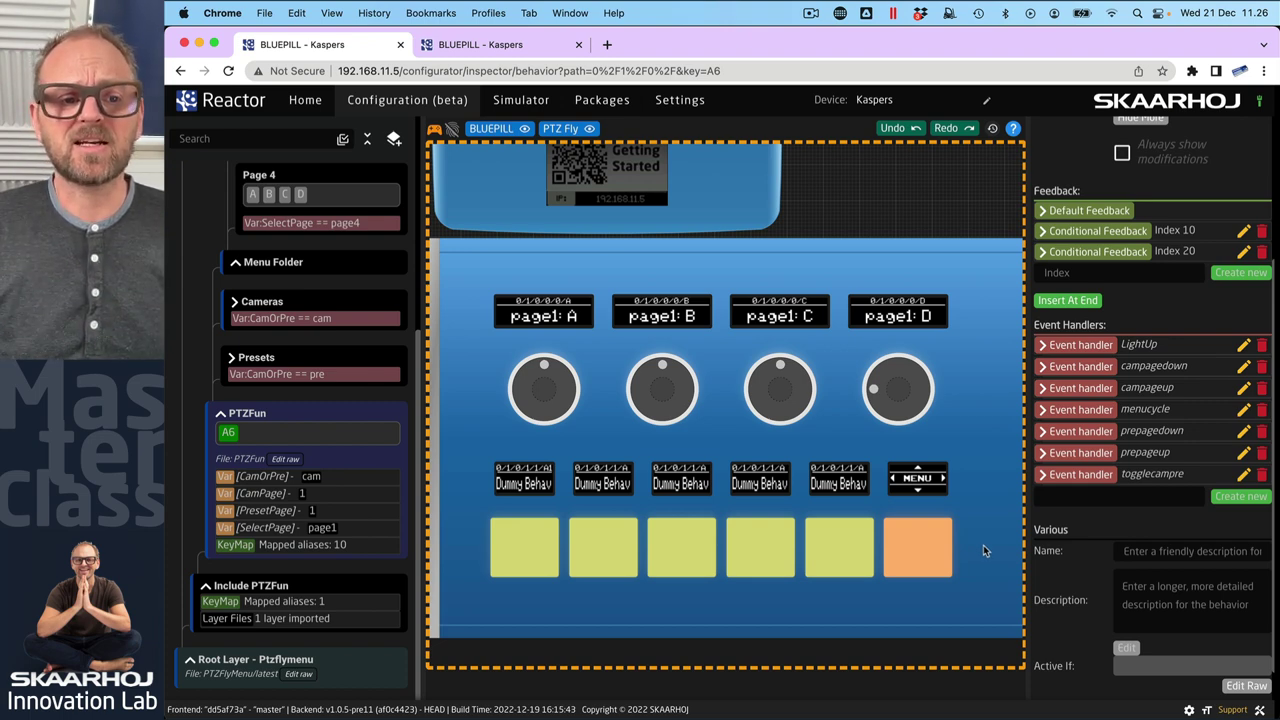
{"action": "scroll", "coordinate": [308, 318], "scroll_direction": "up", "scroll_amount": 5}
{"action": "scroll", "coordinate": [316, 360], "scroll_direction": "down", "scroll_amount": 4}
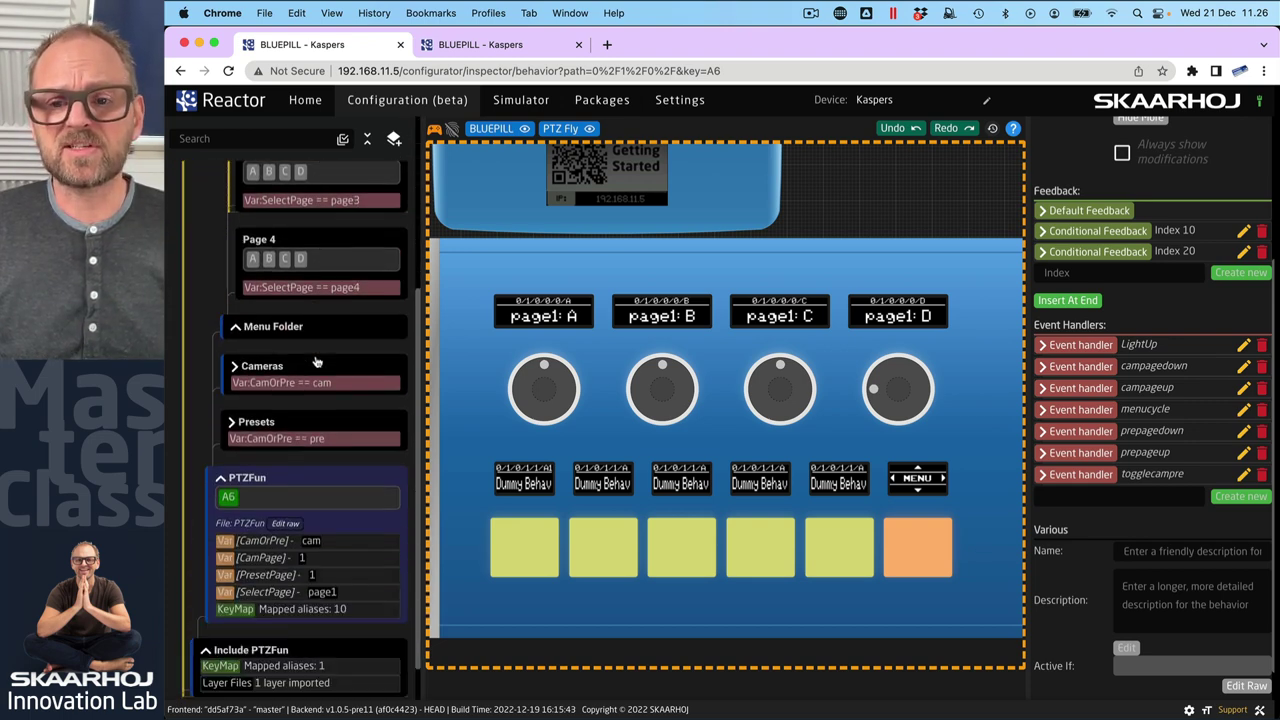
{"action": "scroll", "coordinate": [316, 360], "scroll_direction": "down", "scroll_amount": 2}
{"action": "scroll", "coordinate": [1172, 330], "scroll_direction": "up", "scroll_amount": 4}
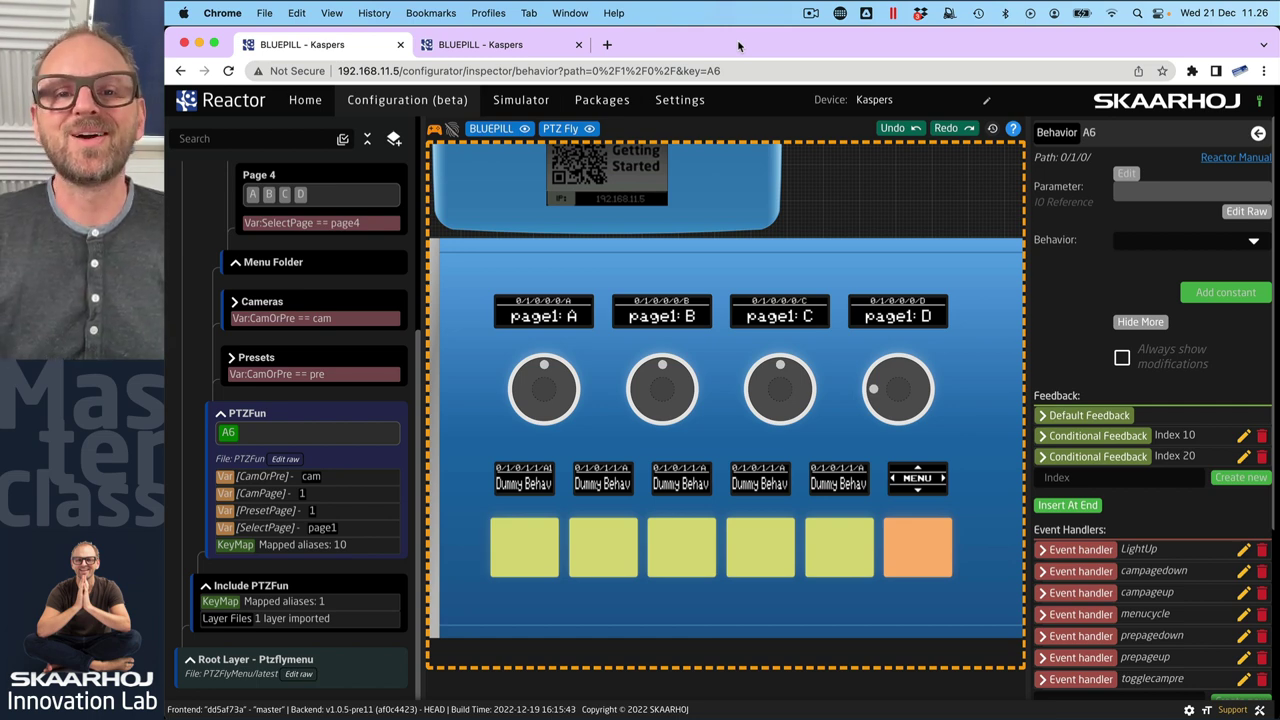
Load Cores in a new tab and open the PTZ Fly NewTek NDI-HX PTZ1 configuration
{"action": "key", "text": "super+t"}
{"action": "type", "text": "c"}
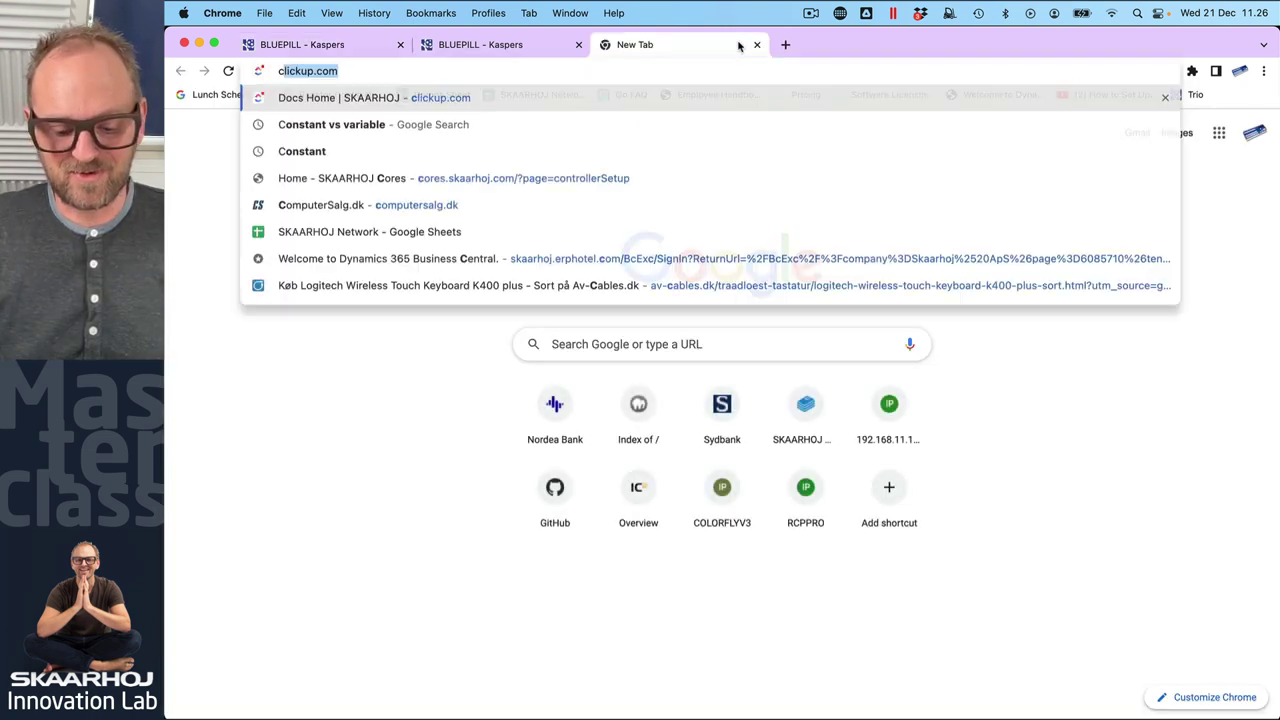
{"action": "type", "text": "ores"}
{"action": "key", "text": "Return"}
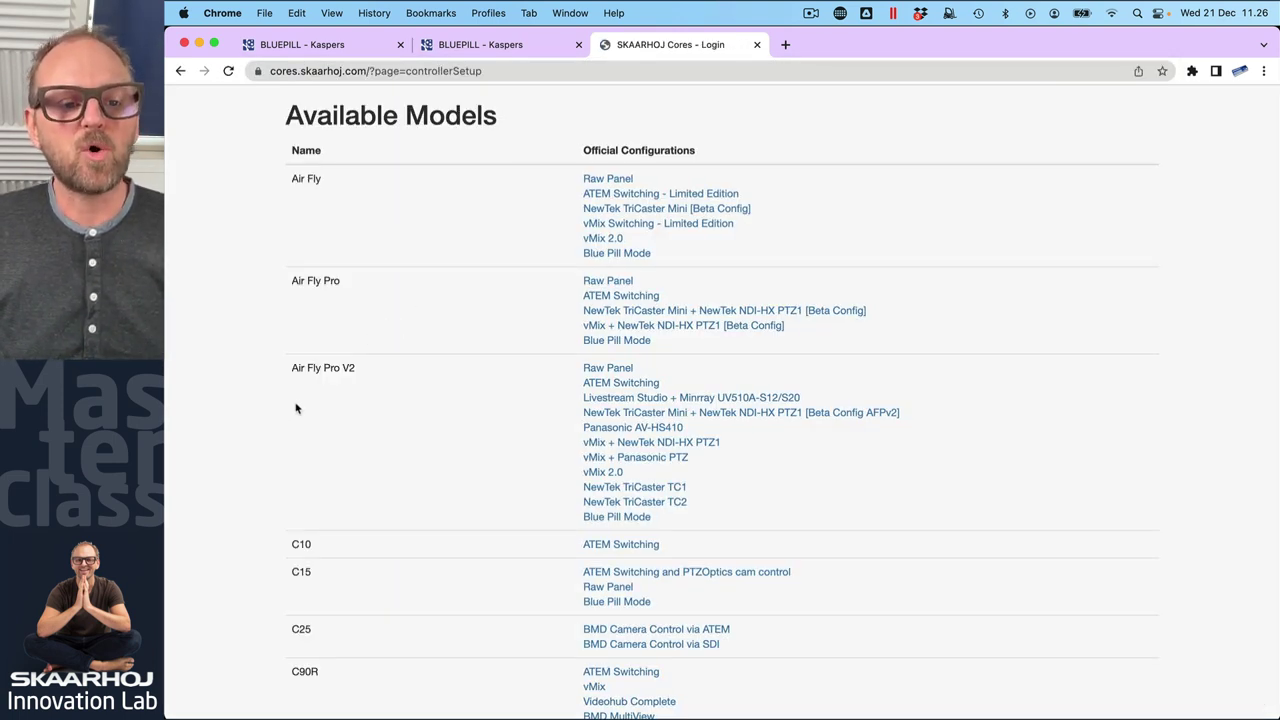
{"action": "scroll", "coordinate": [296, 408], "scroll_direction": "down", "scroll_amount": 20}
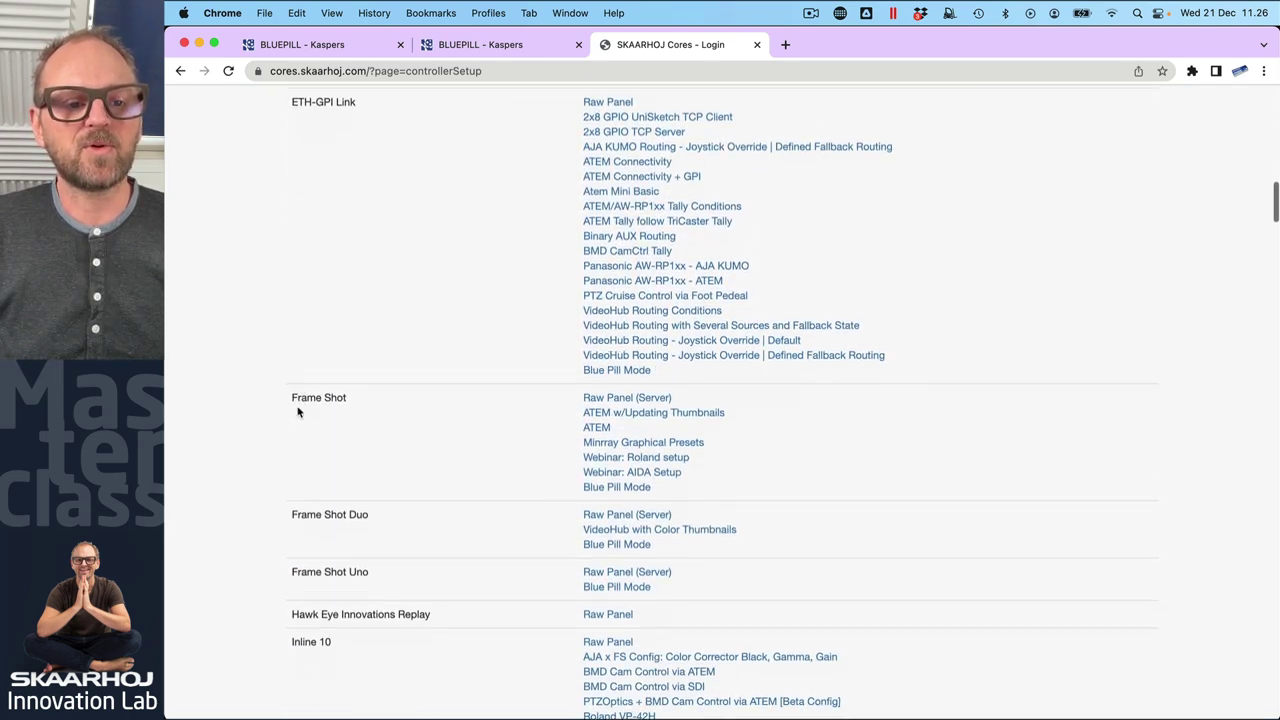
{"action": "scroll", "coordinate": [297, 411], "scroll_direction": "down", "scroll_amount": 10}
{"action": "scroll", "coordinate": [301, 410], "scroll_direction": "down", "scroll_amount": 15}
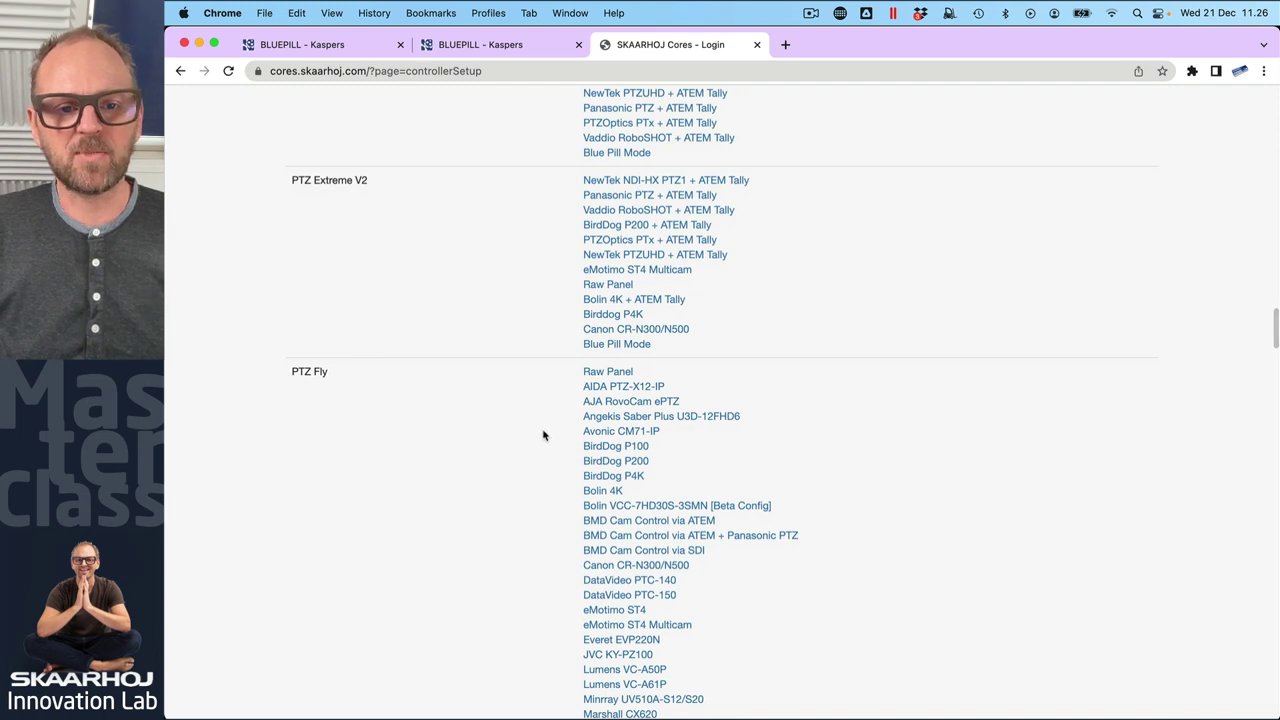
{"action": "scroll", "coordinate": [543, 434], "scroll_direction": "down", "scroll_amount": 5}
{"action": "scroll", "coordinate": [578, 393], "scroll_direction": "up", "scroll_amount": 2}
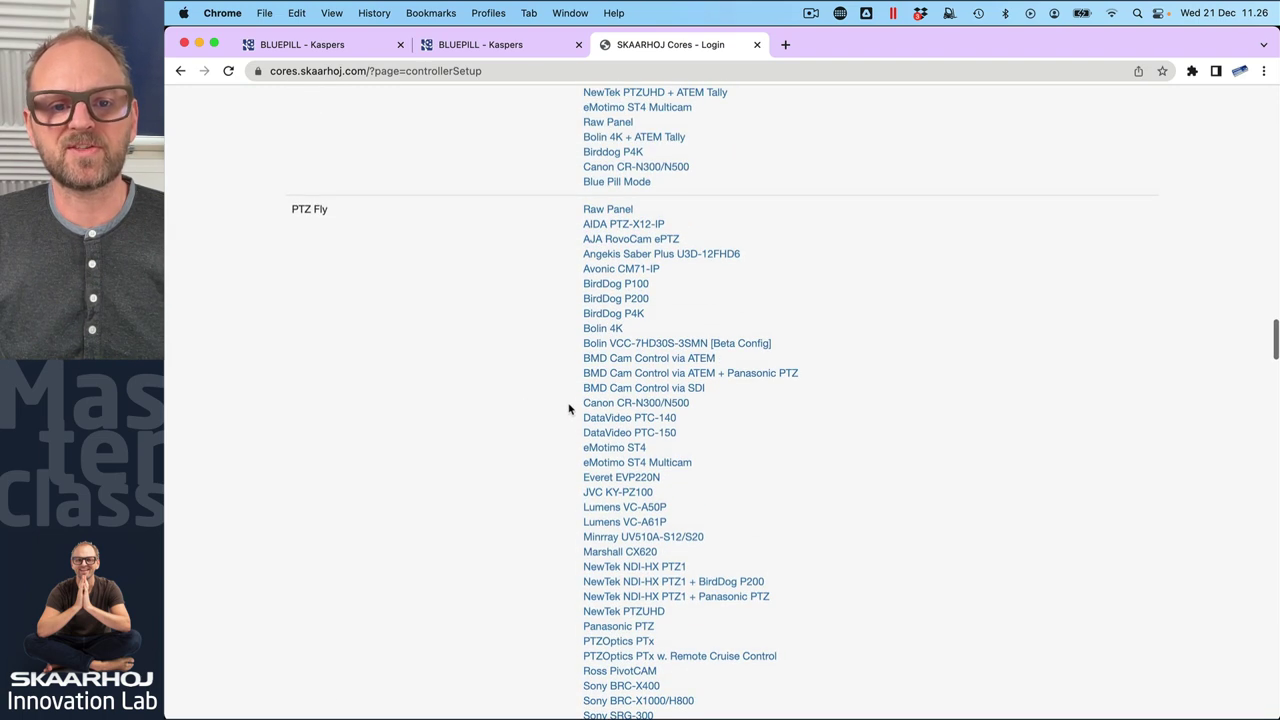
{"action": "left_click", "coordinate": [640, 582]}
Switch to the Advanced controller setup and select button 6 on the controller graphic
{"action": "scroll", "coordinate": [789, 560], "scroll_direction": "down", "scroll_amount": 3}
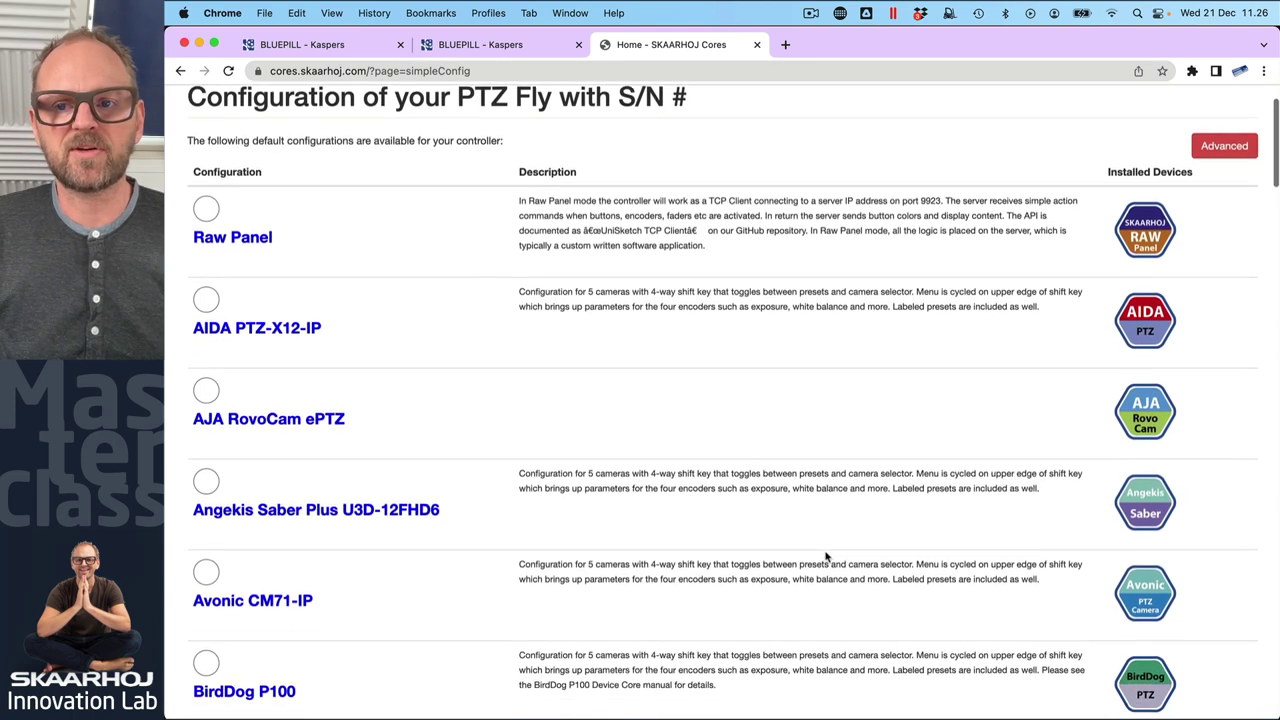
{"action": "left_click", "coordinate": [1216, 140]}
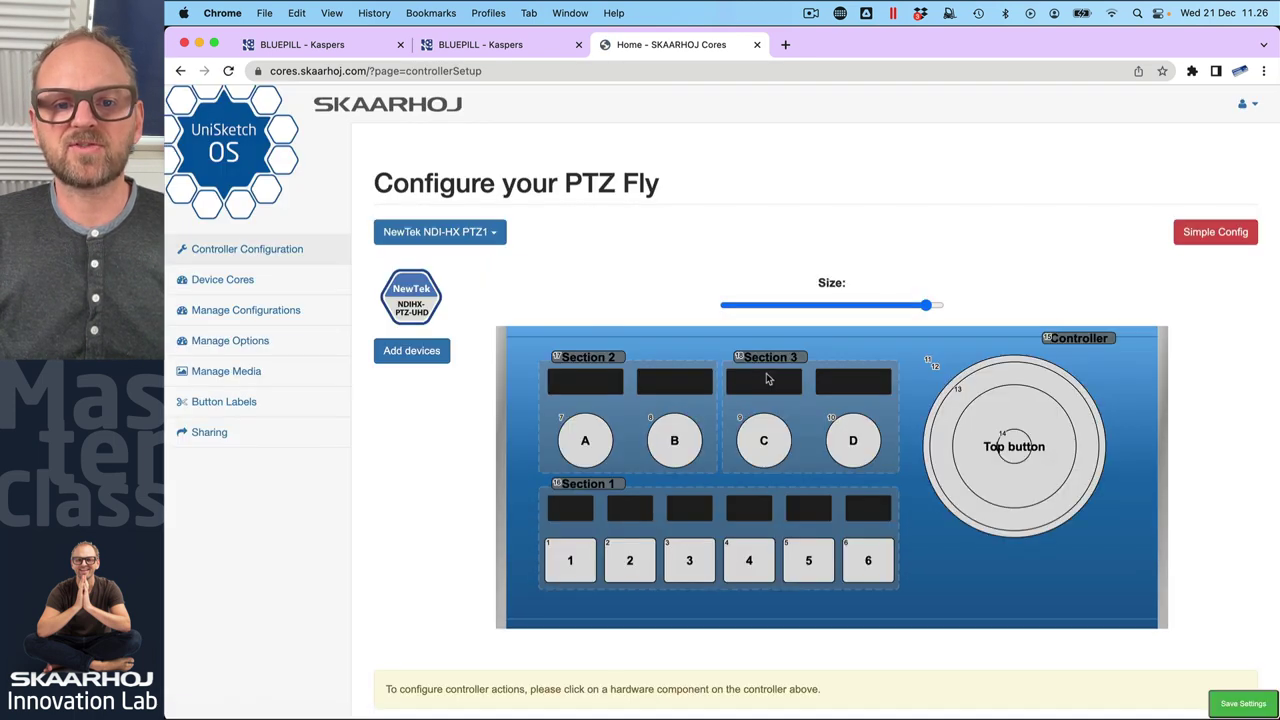
{"action": "left_click", "coordinate": [869, 562]}
{"action": "scroll", "coordinate": [873, 566], "scroll_direction": "down", "scroll_amount": 2}
{"action": "scroll", "coordinate": [873, 566], "scroll_direction": "down", "scroll_amount": 10}
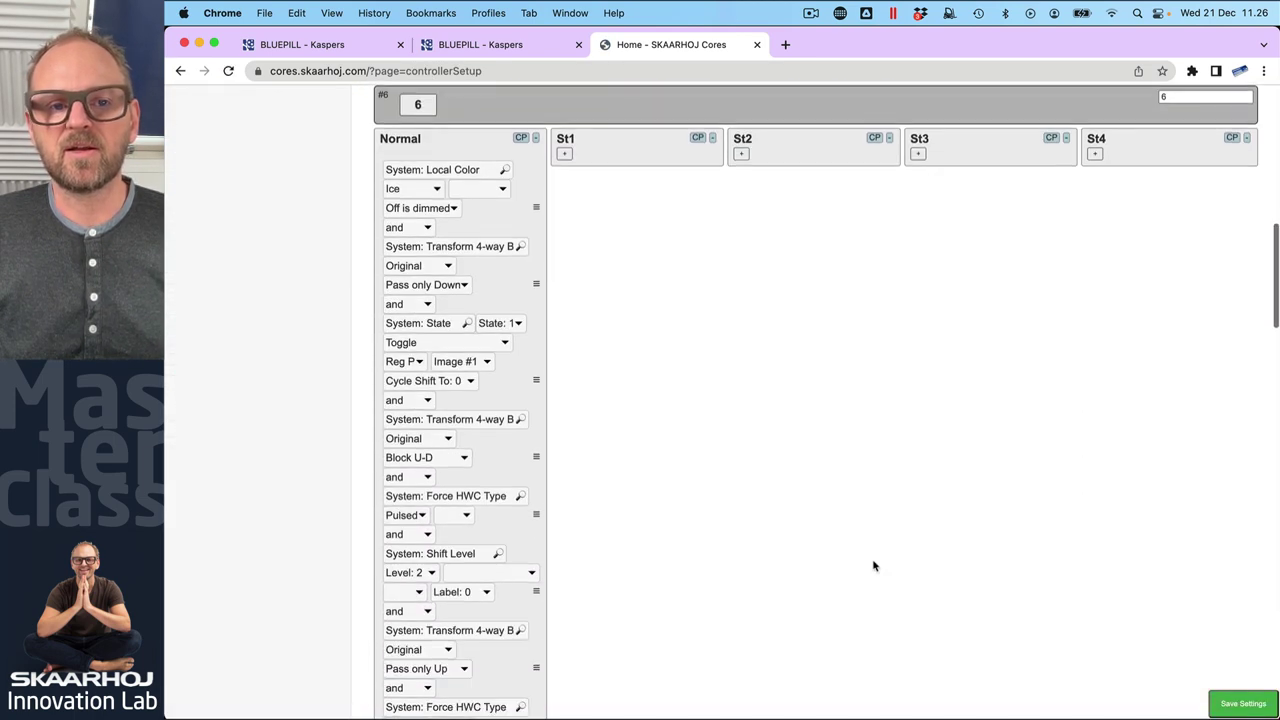
{"action": "scroll", "coordinate": [590, 441], "scroll_direction": "down", "scroll_amount": 2}
{"action": "scroll", "coordinate": [590, 441], "scroll_direction": "down", "scroll_amount": 3}
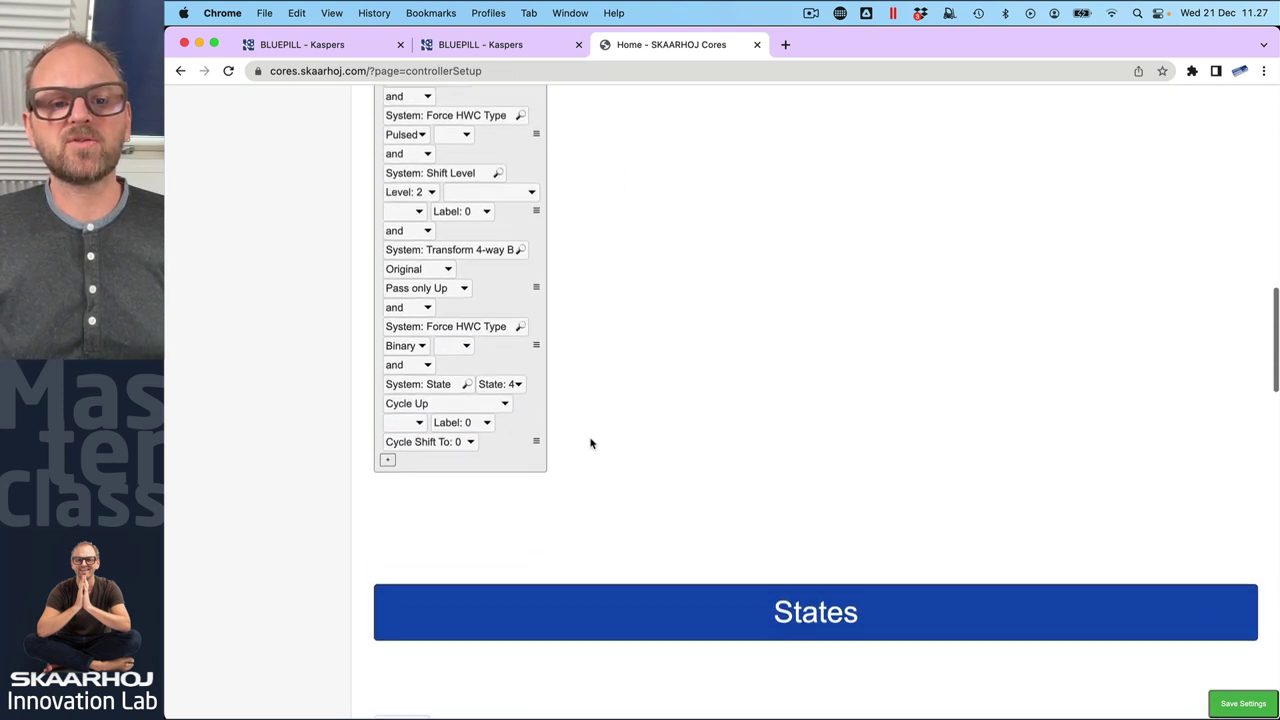
{"action": "scroll", "coordinate": [592, 442], "scroll_direction": "up", "scroll_amount": 5}
{"action": "scroll", "coordinate": [597, 443], "scroll_direction": "down", "scroll_amount": 1}
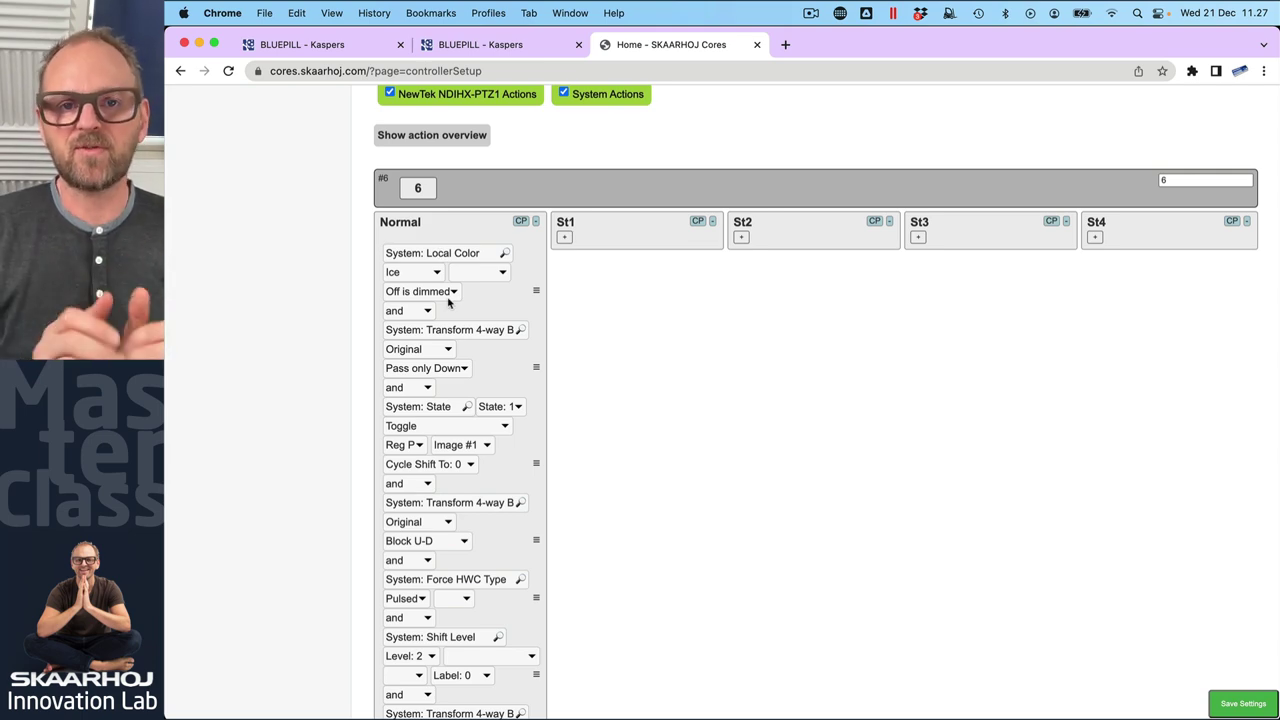
Inspect button 6's Local Color action and colour lists, leaving the colour on Ice
{"action": "left_click", "coordinate": [433, 253]}
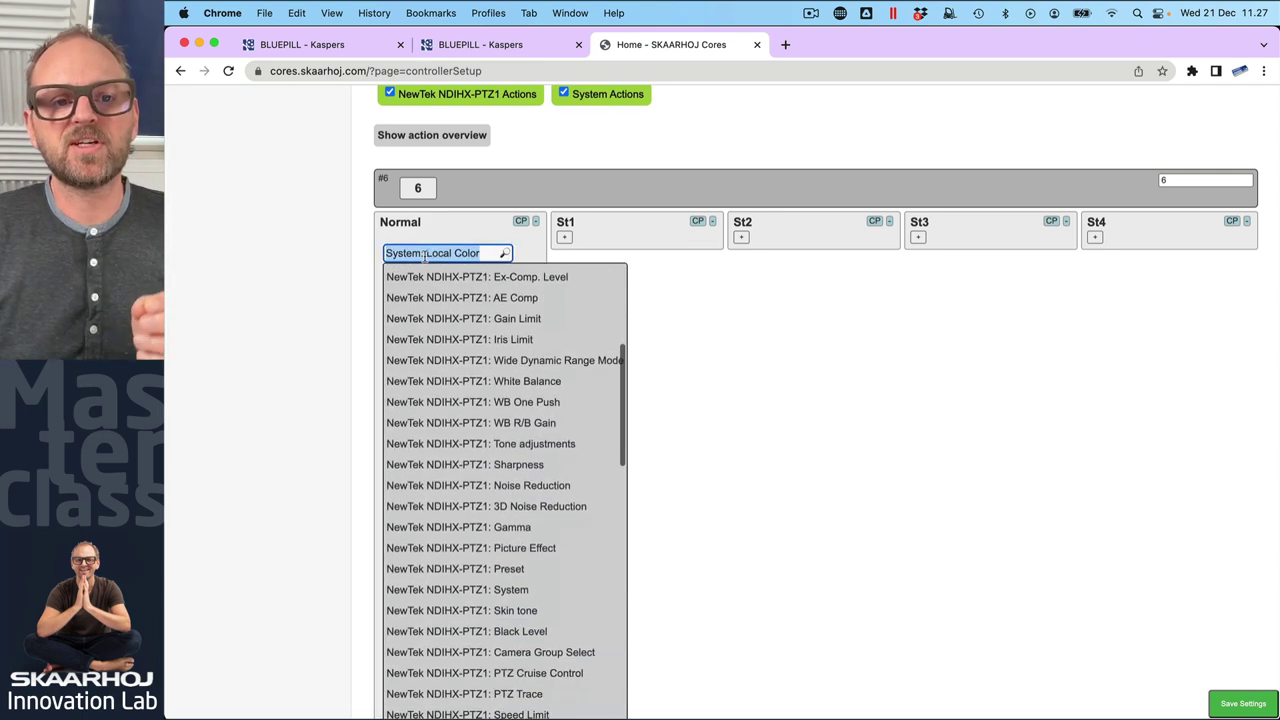
{"action": "key", "text": "Escape"}
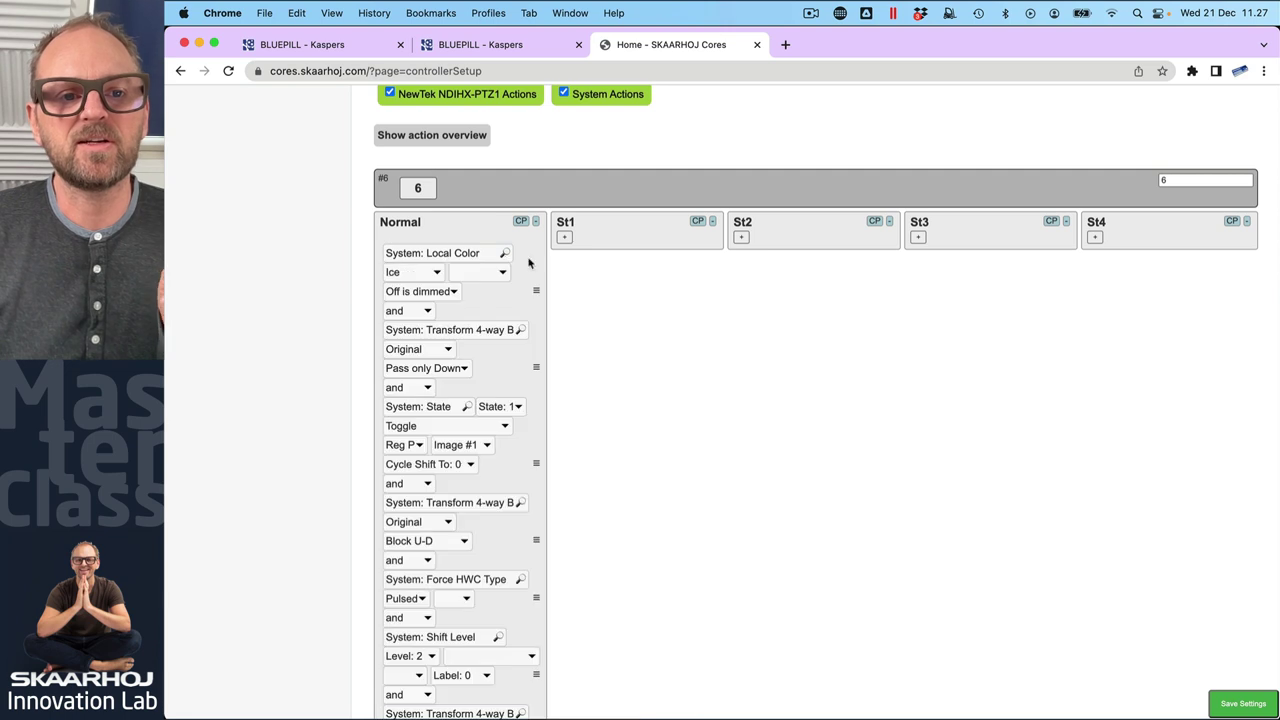
{"action": "left_click", "coordinate": [437, 273]}
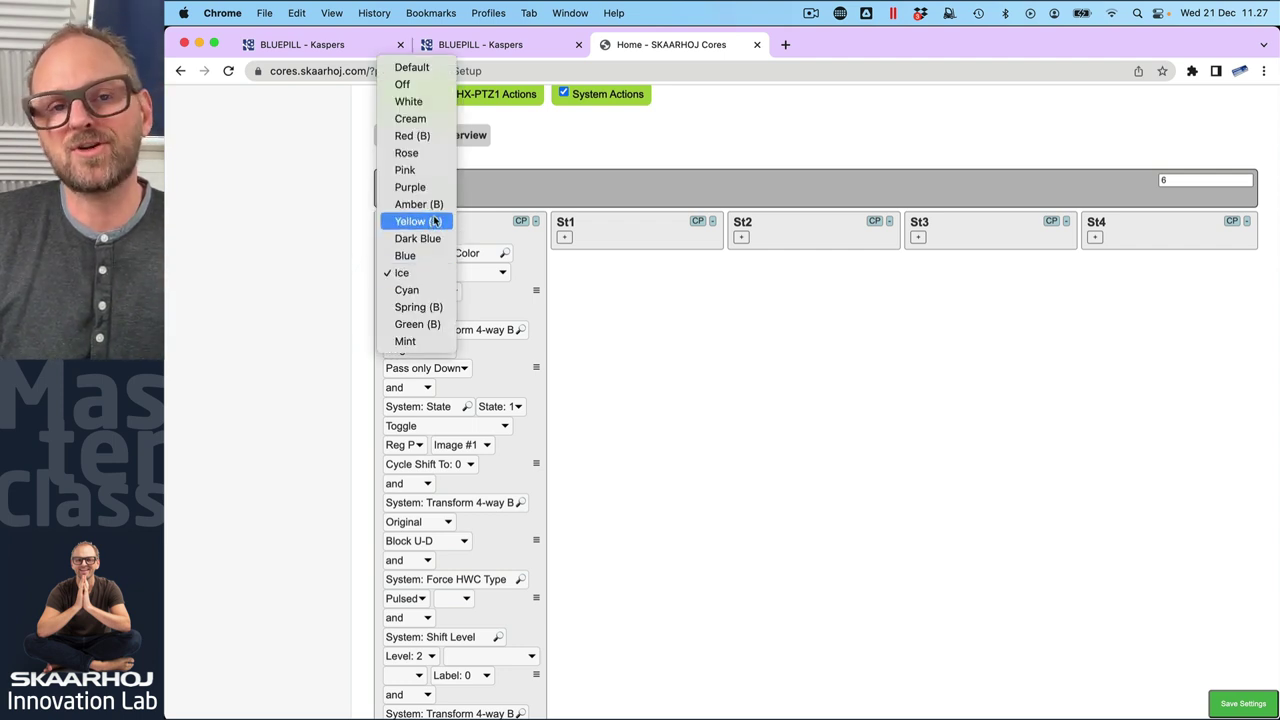
{"action": "left_click", "coordinate": [334, 226]}
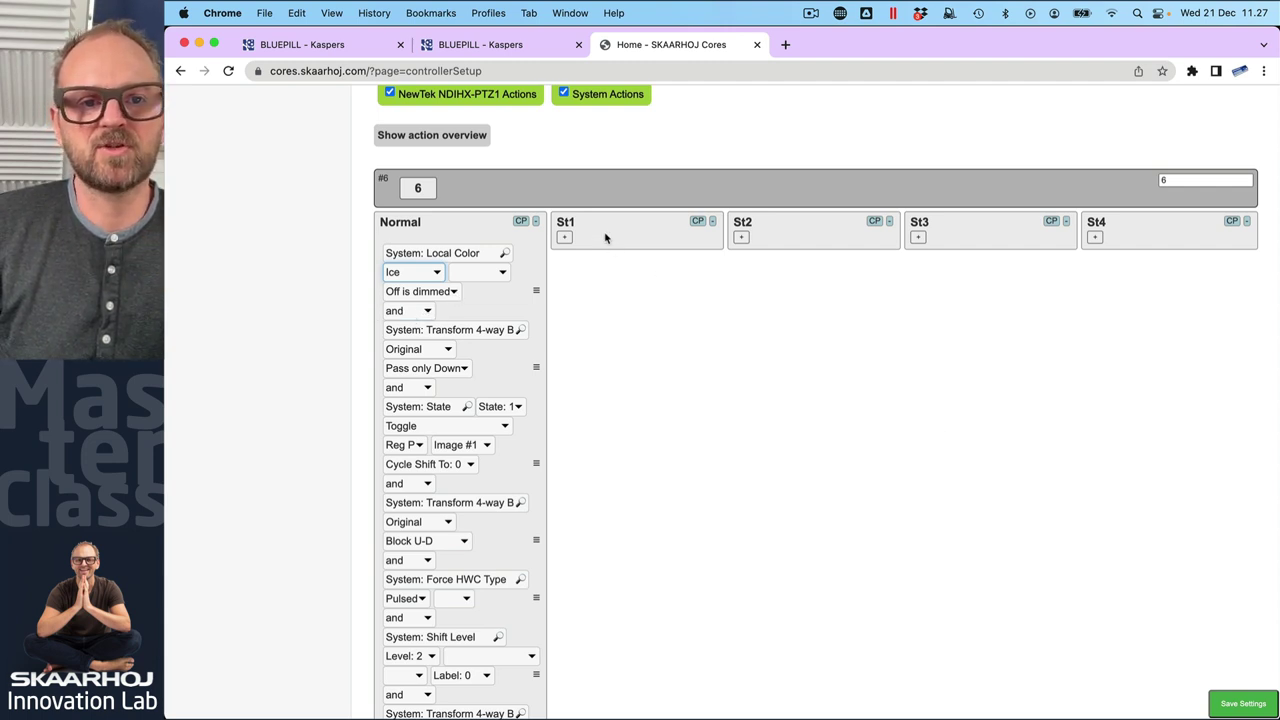
{"action": "scroll", "coordinate": [515, 320], "scroll_direction": "up", "scroll_amount": 5}
Uncheck St4, St3, St2 and St1 so only button 6's Normal column remains
{"action": "left_click", "coordinate": [556, 305]}
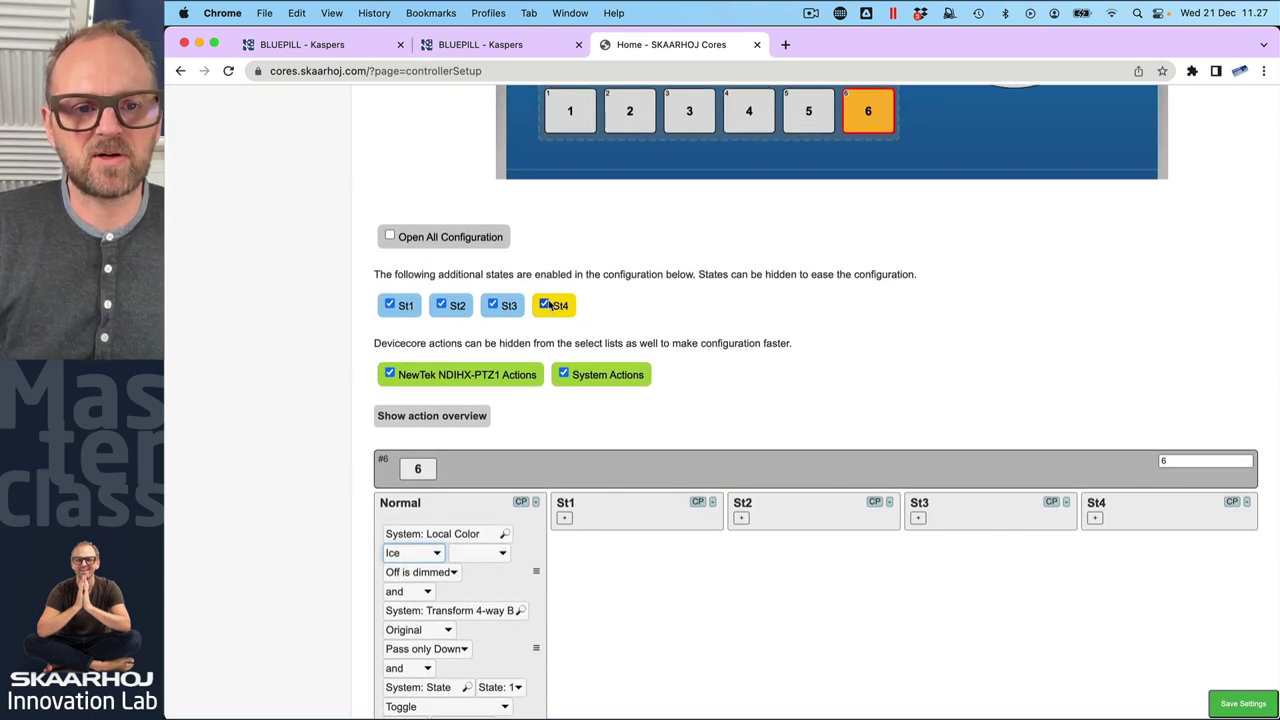
{"action": "left_click", "coordinate": [500, 305]}
{"action": "left_click", "coordinate": [472, 307]}
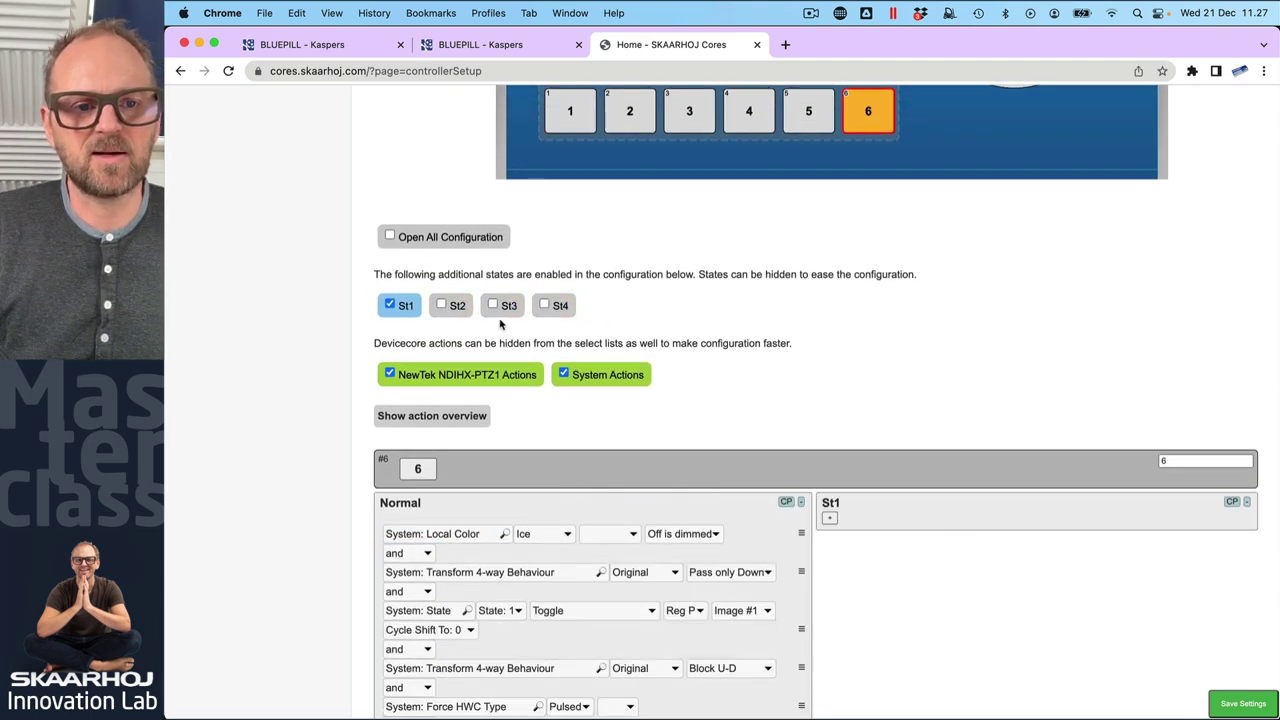
{"action": "scroll", "coordinate": [767, 330], "scroll_direction": "down", "scroll_amount": 4}
{"action": "scroll", "coordinate": [767, 327], "scroll_direction": "up", "scroll_amount": 2}
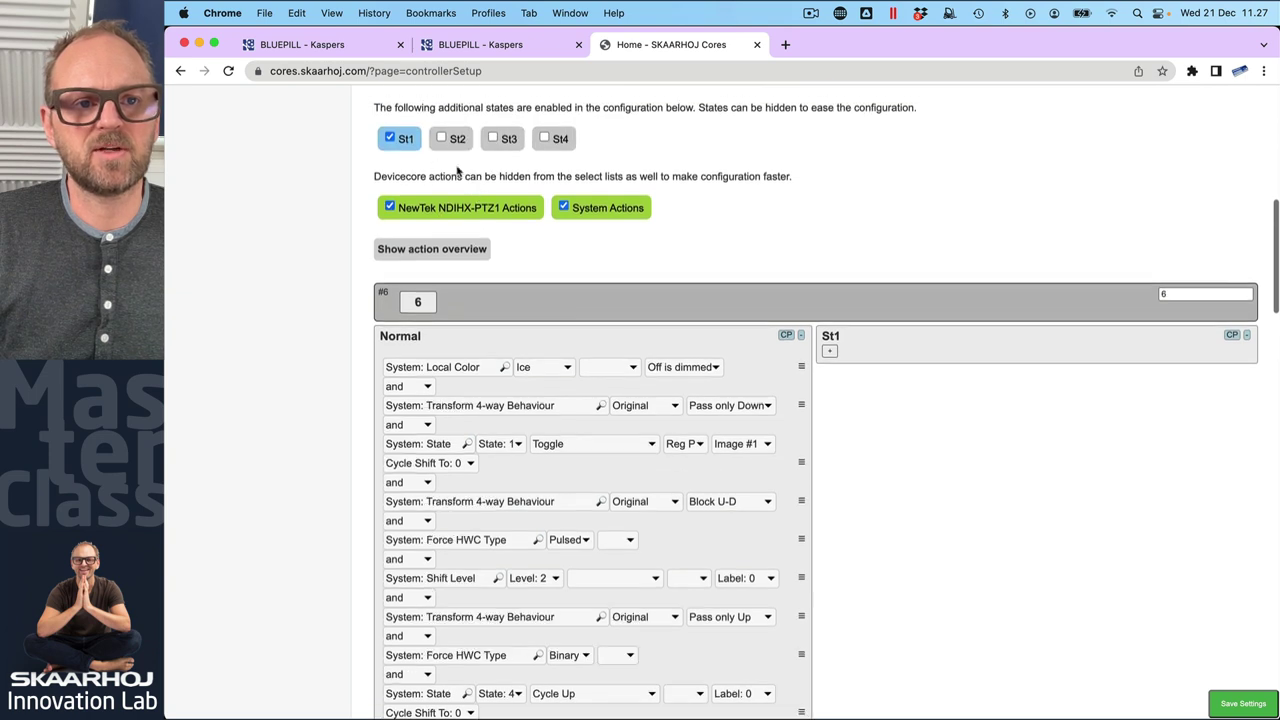
{"action": "left_click", "coordinate": [391, 138]}
{"action": "scroll", "coordinate": [760, 330], "scroll_direction": "down", "scroll_amount": 3}
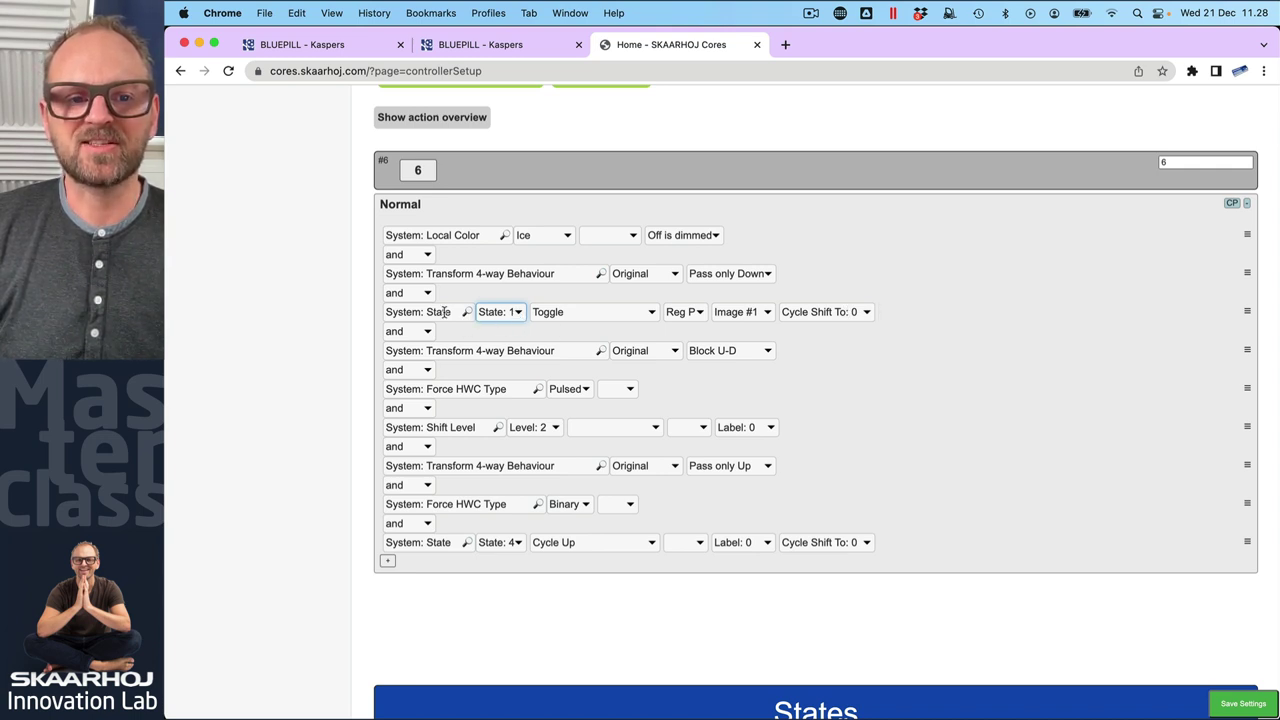
{"action": "left_click", "coordinate": [690, 314]}
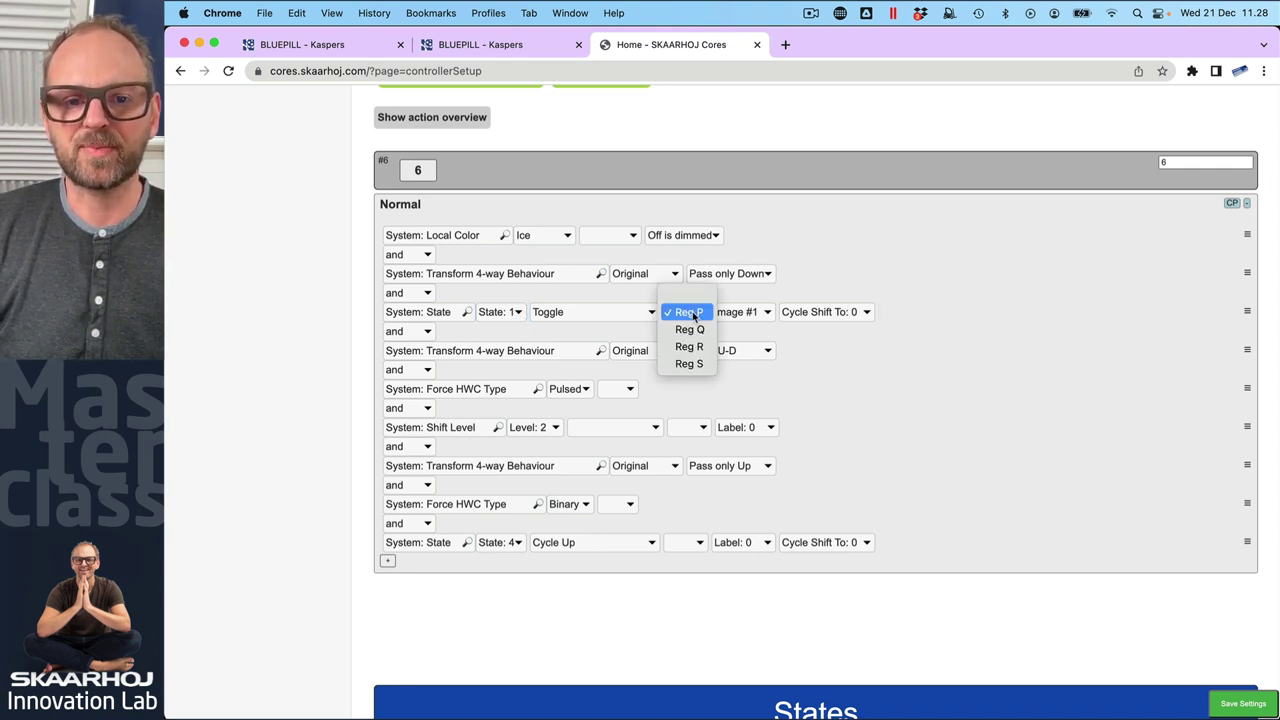
{"action": "left_click", "coordinate": [503, 313]}
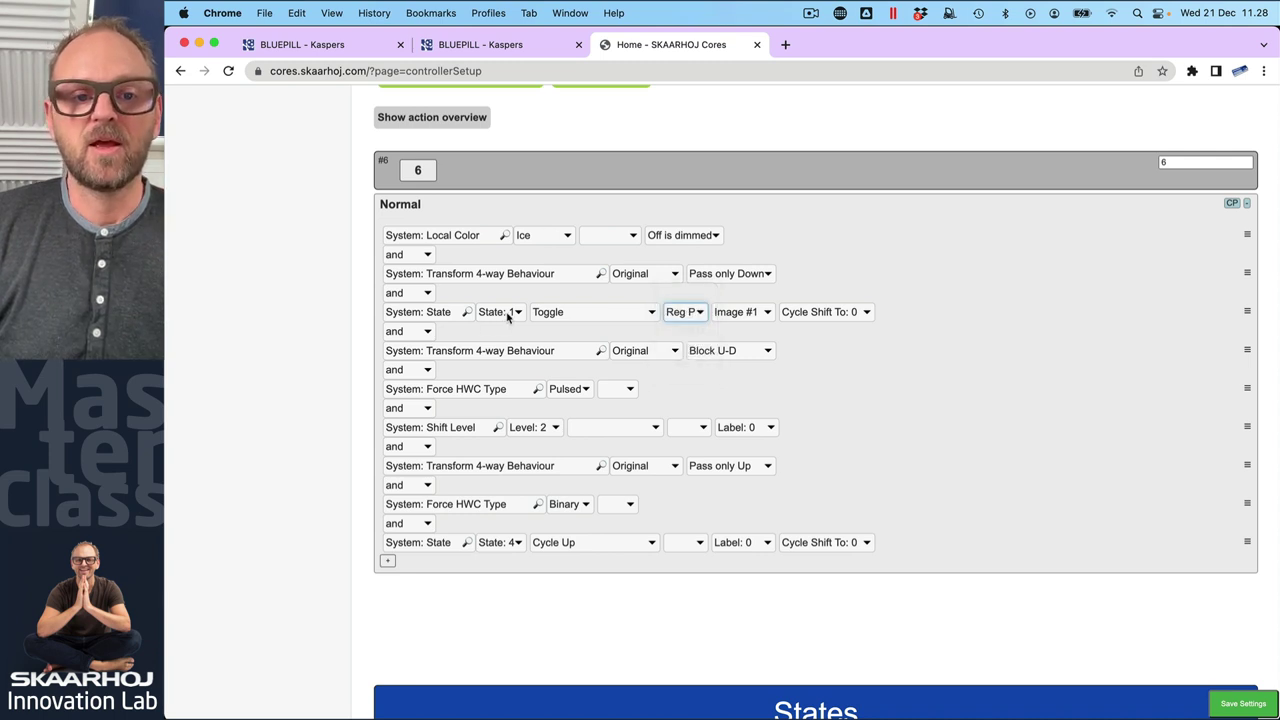
{"action": "left_click", "coordinate": [509, 316]}
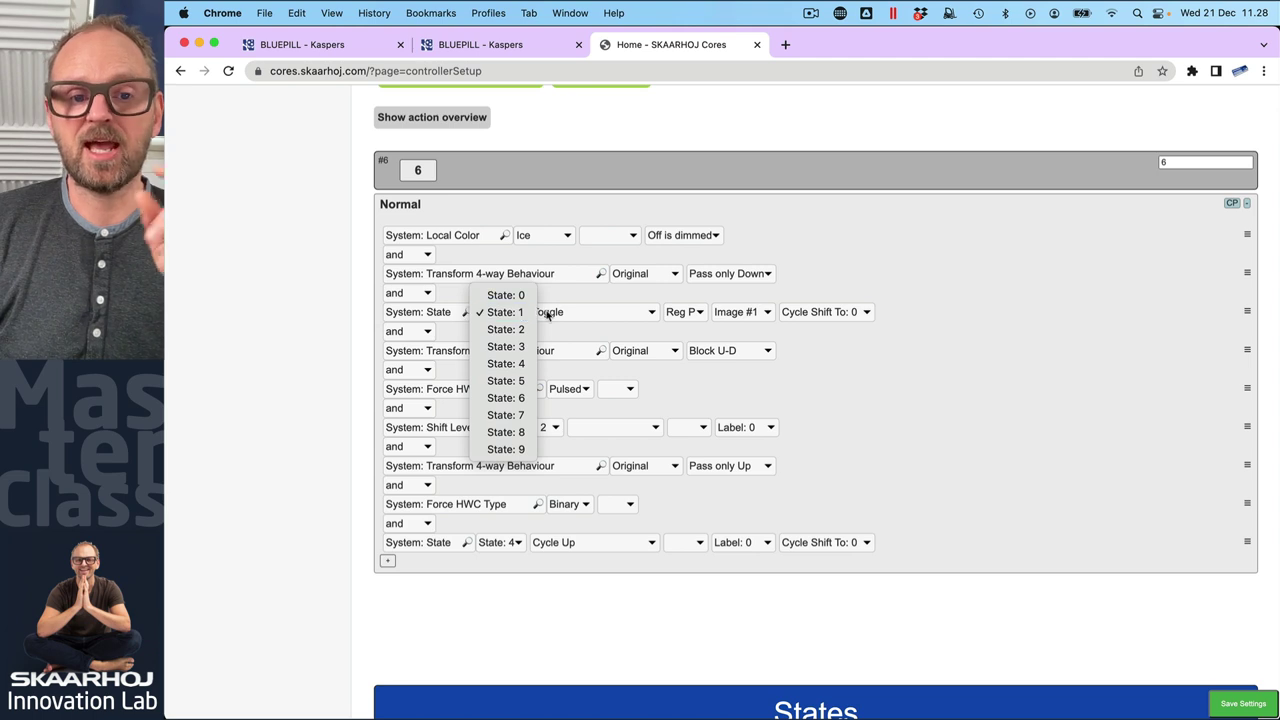
{"action": "left_click", "coordinate": [837, 294]}
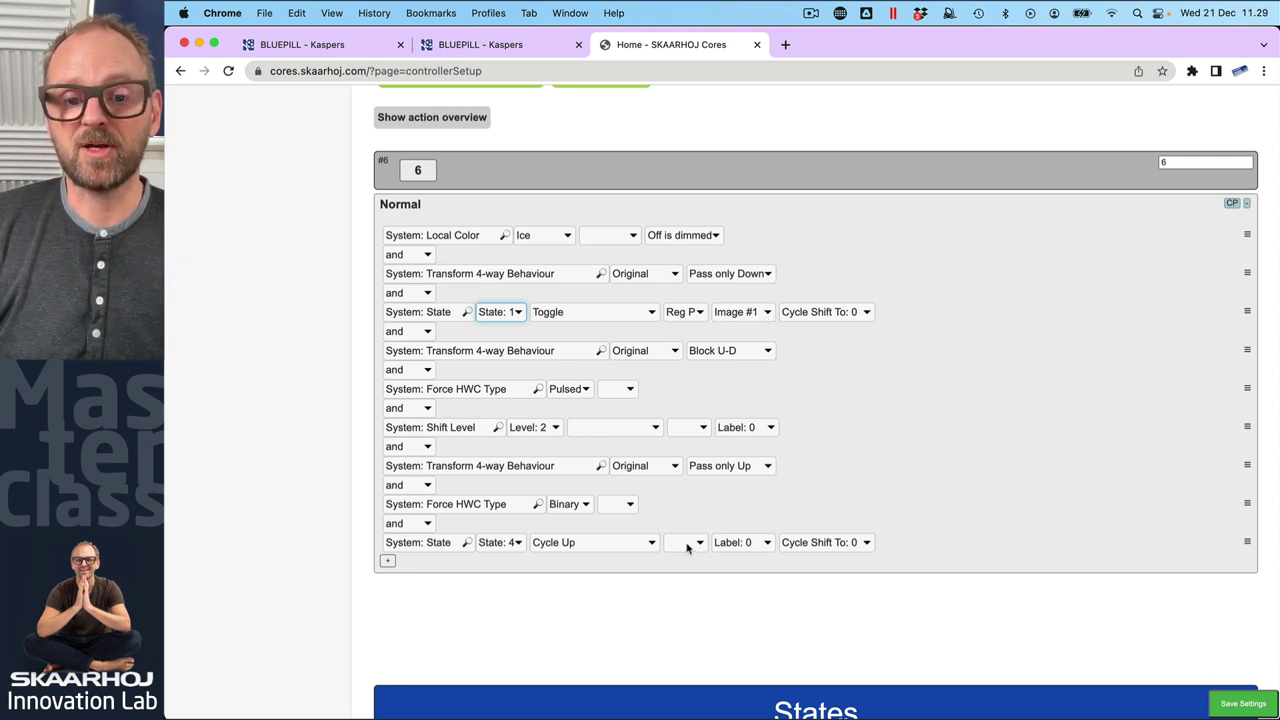
{"action": "left_click", "coordinate": [747, 543]}
{"action": "scroll", "coordinate": [747, 543], "scroll_direction": "down", "scroll_amount": 5}
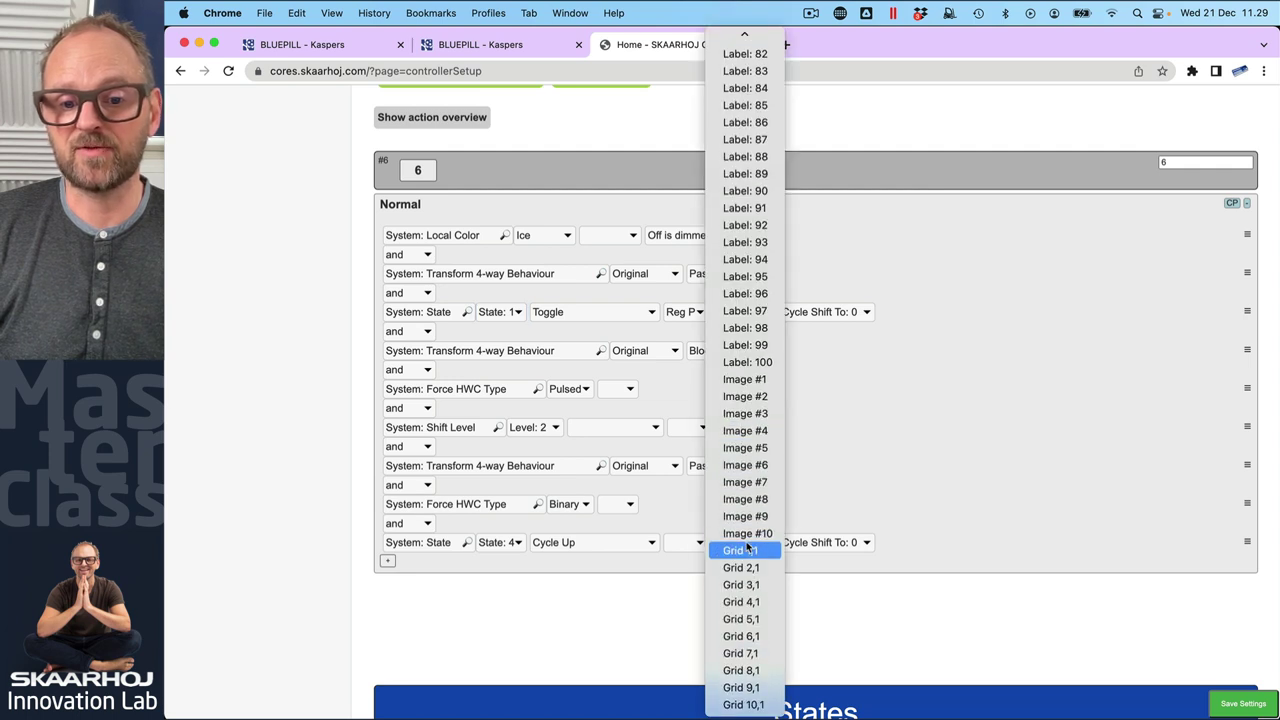
{"action": "left_click", "coordinate": [869, 462]}
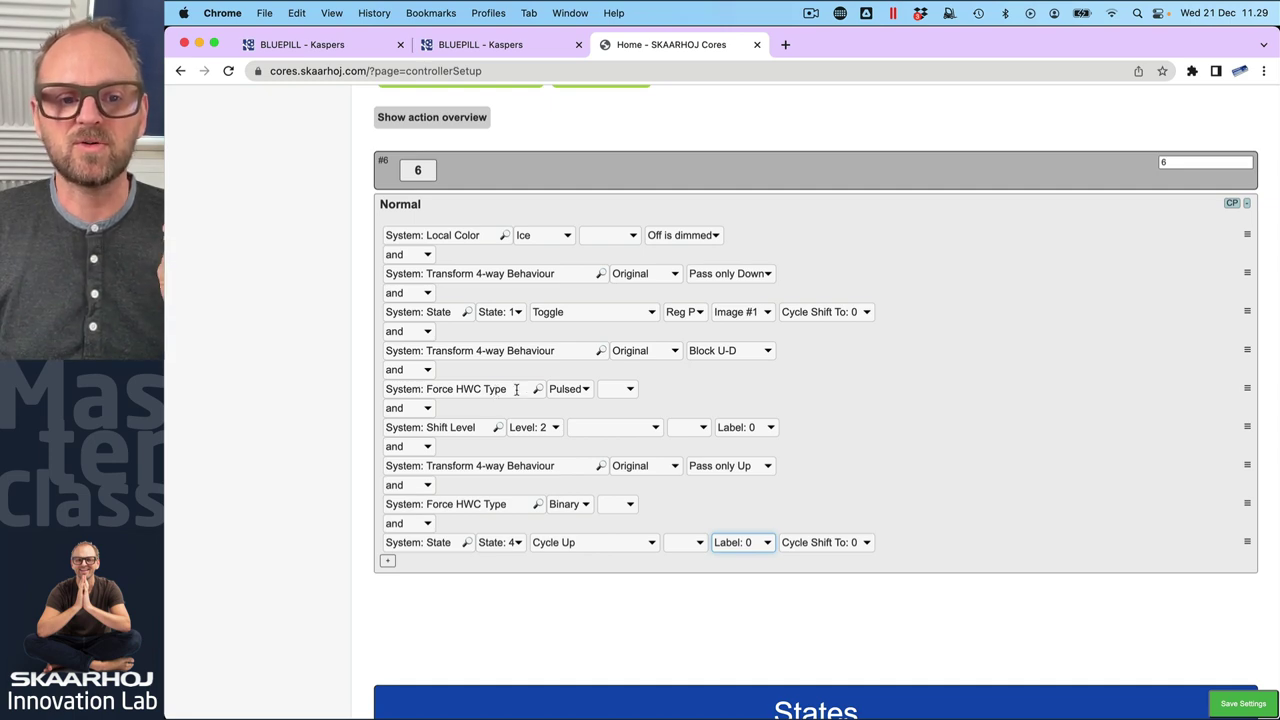
{"action": "scroll", "coordinate": [520, 389], "scroll_direction": "down", "scroll_amount": 1}
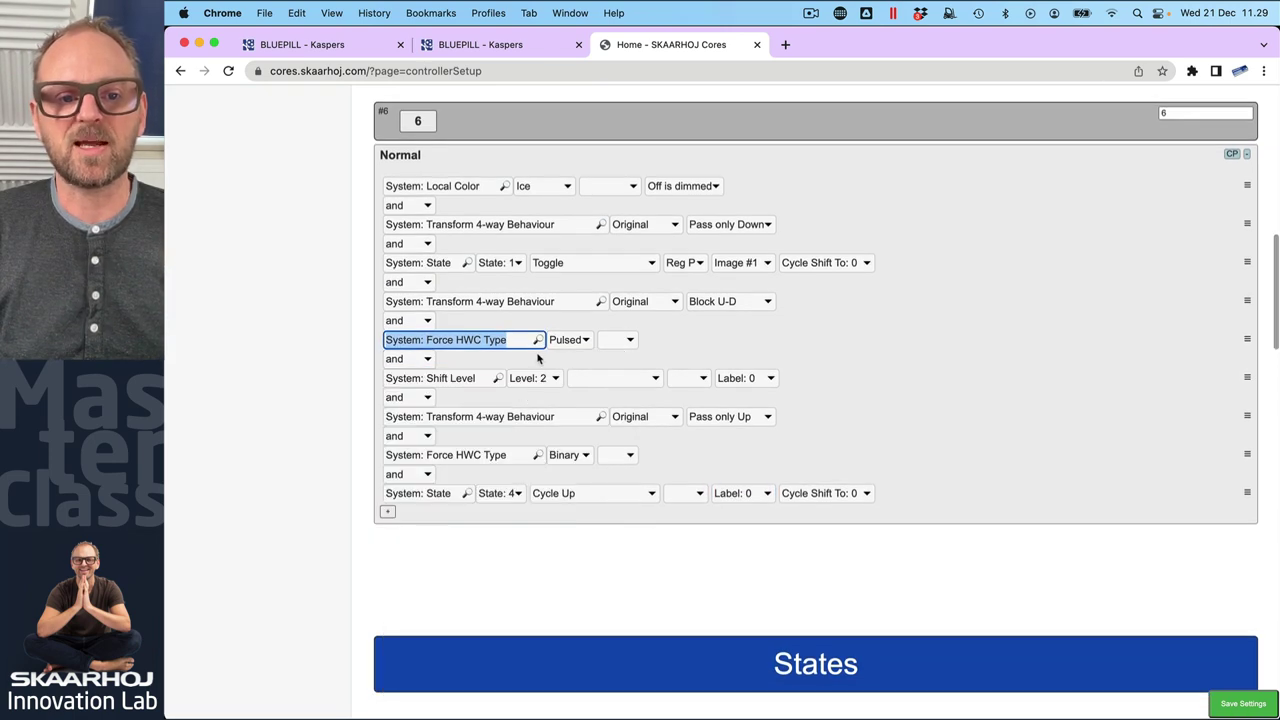
{"action": "left_click_drag", "start_coordinate": [540, 360], "coordinate": [592, 343]}
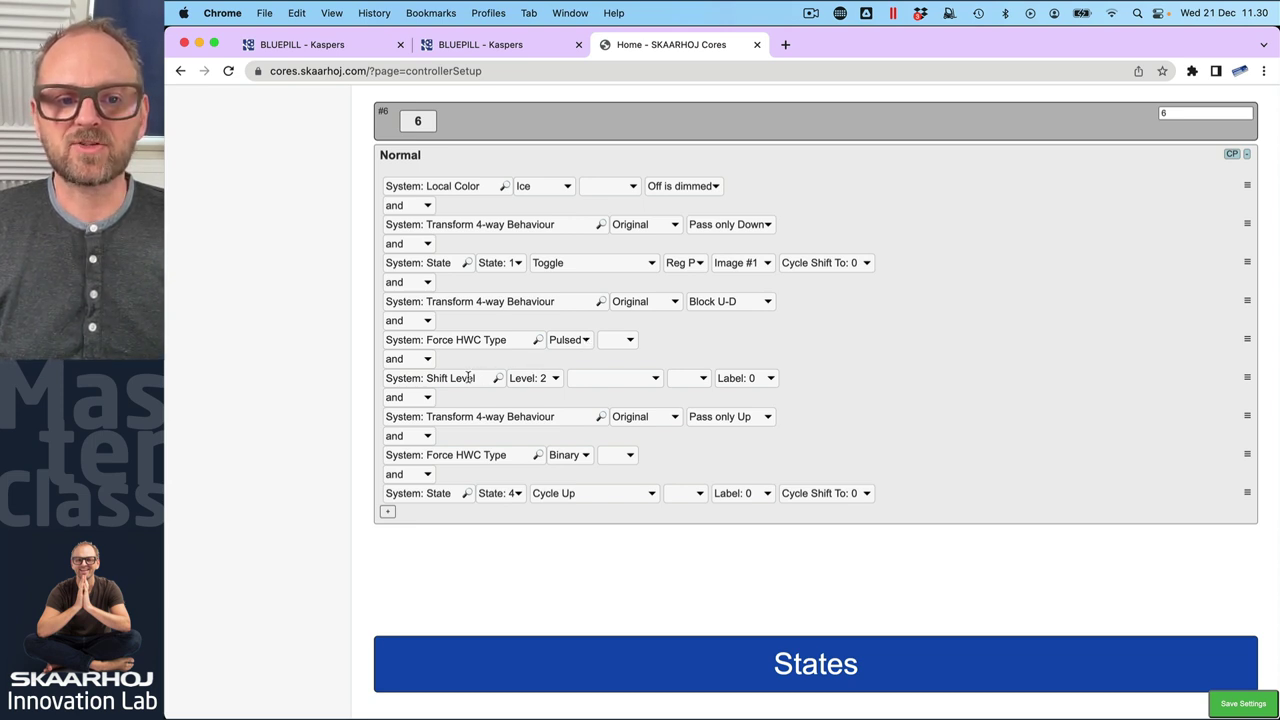
{"action": "left_click", "coordinate": [555, 379]}
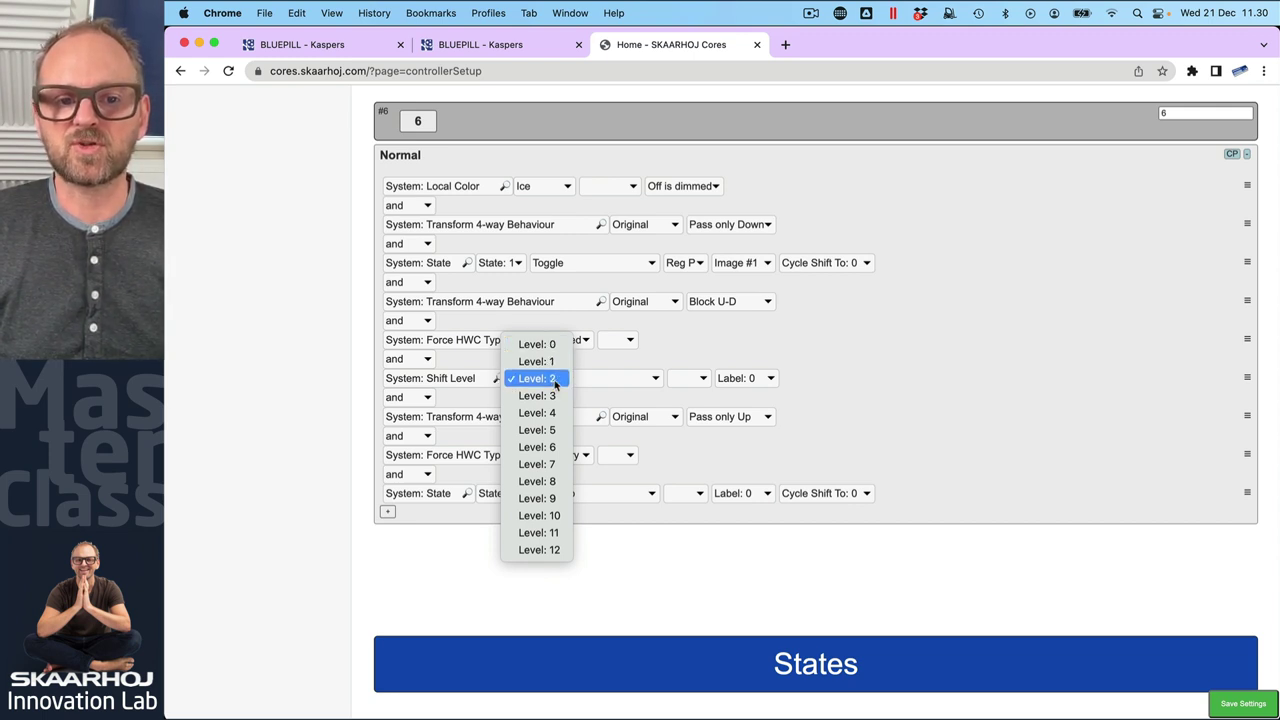
{"action": "left_click", "coordinate": [728, 362]}
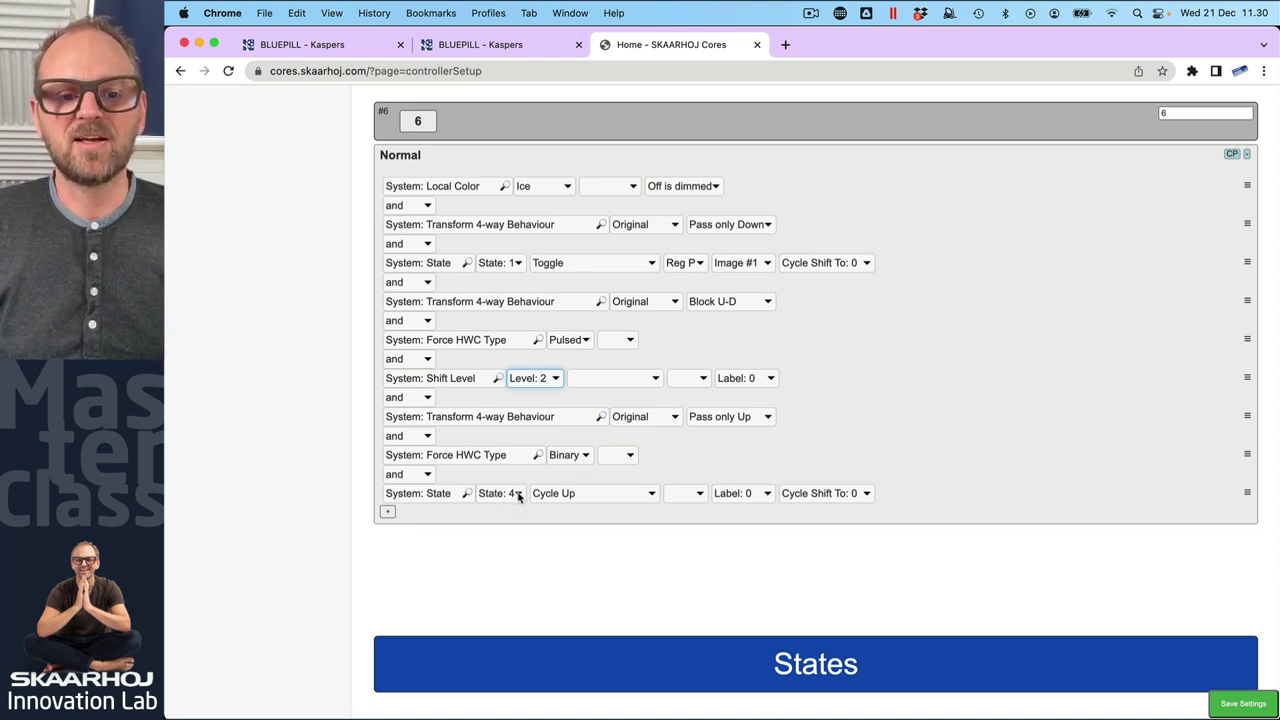
Keep Cycle Up, State 4 and the blank register unchanged, then collapse PTZFun in Reactor
{"action": "left_click", "coordinate": [619, 493]}
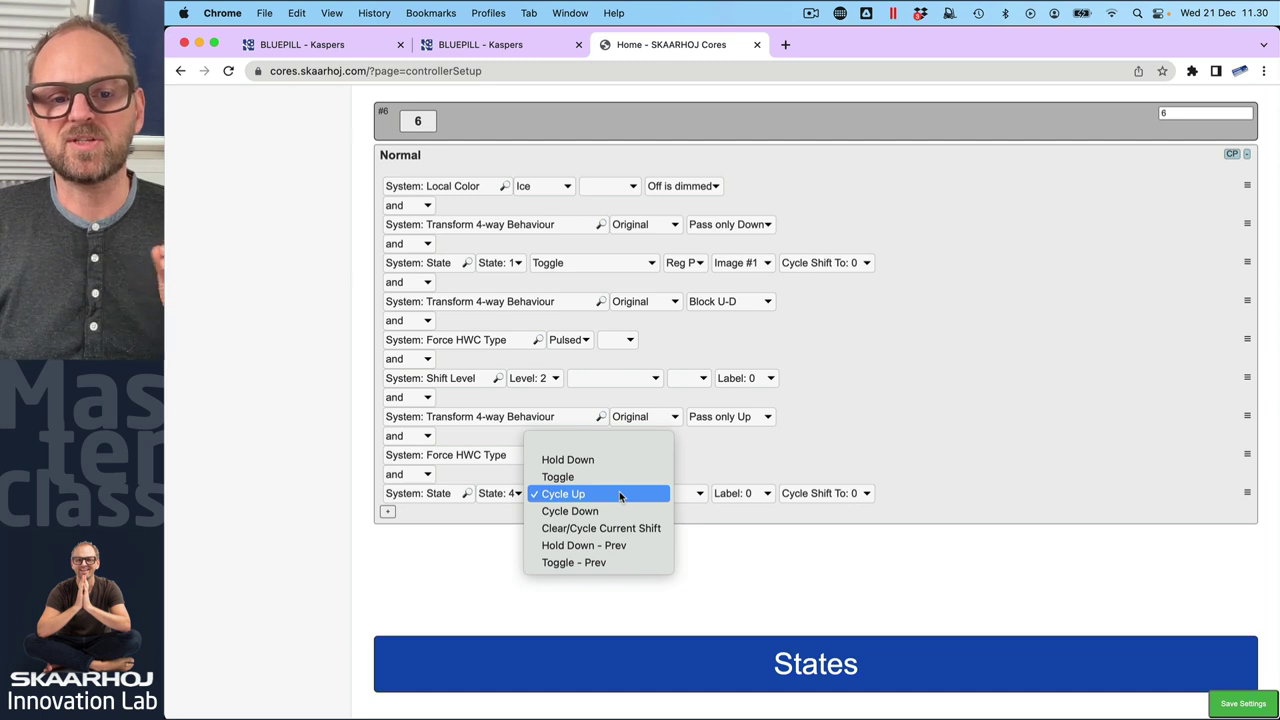
{"action": "left_click", "coordinate": [619, 493]}
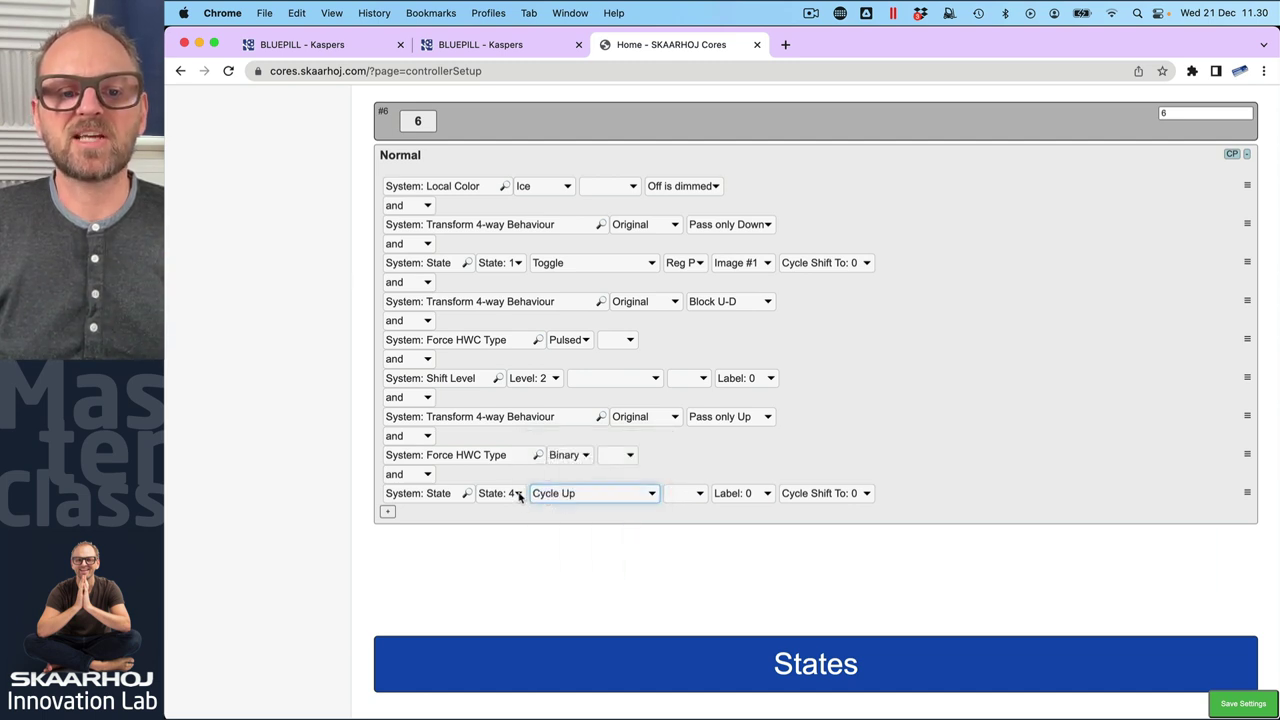
{"action": "left_click", "coordinate": [518, 493]}
{"action": "left_click", "coordinate": [521, 493]}
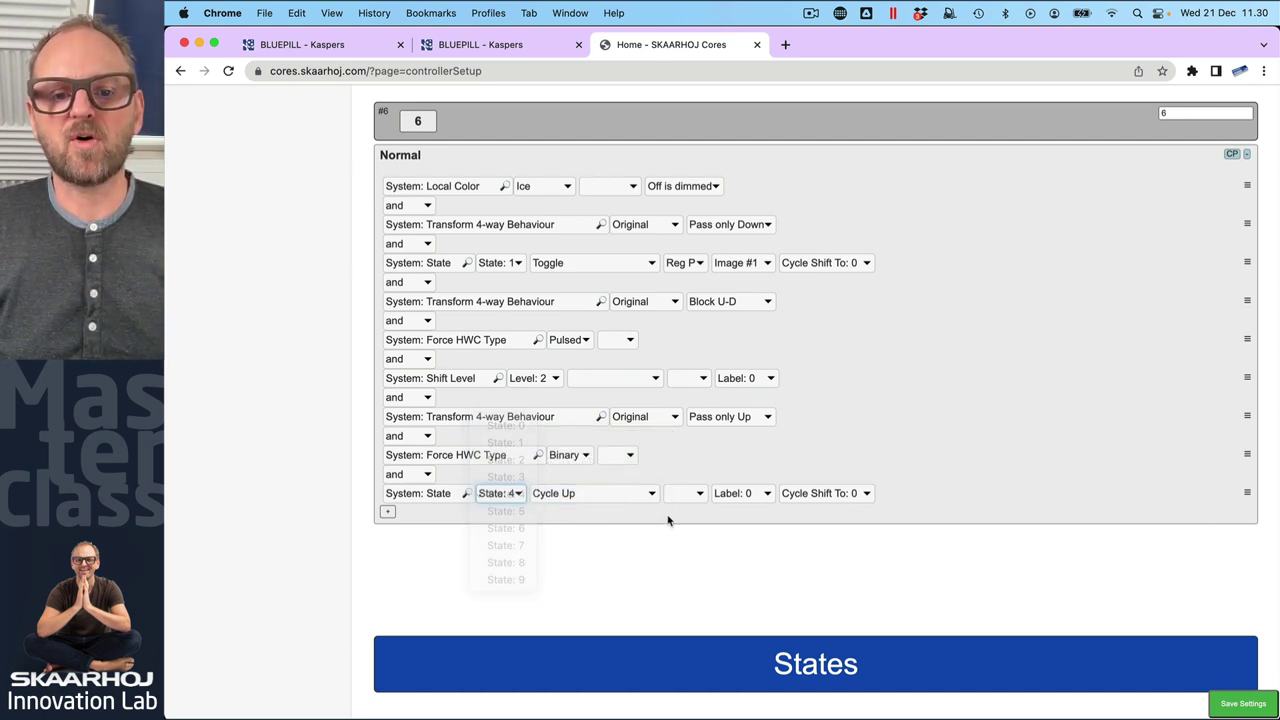
{"action": "left_click", "coordinate": [703, 493]}
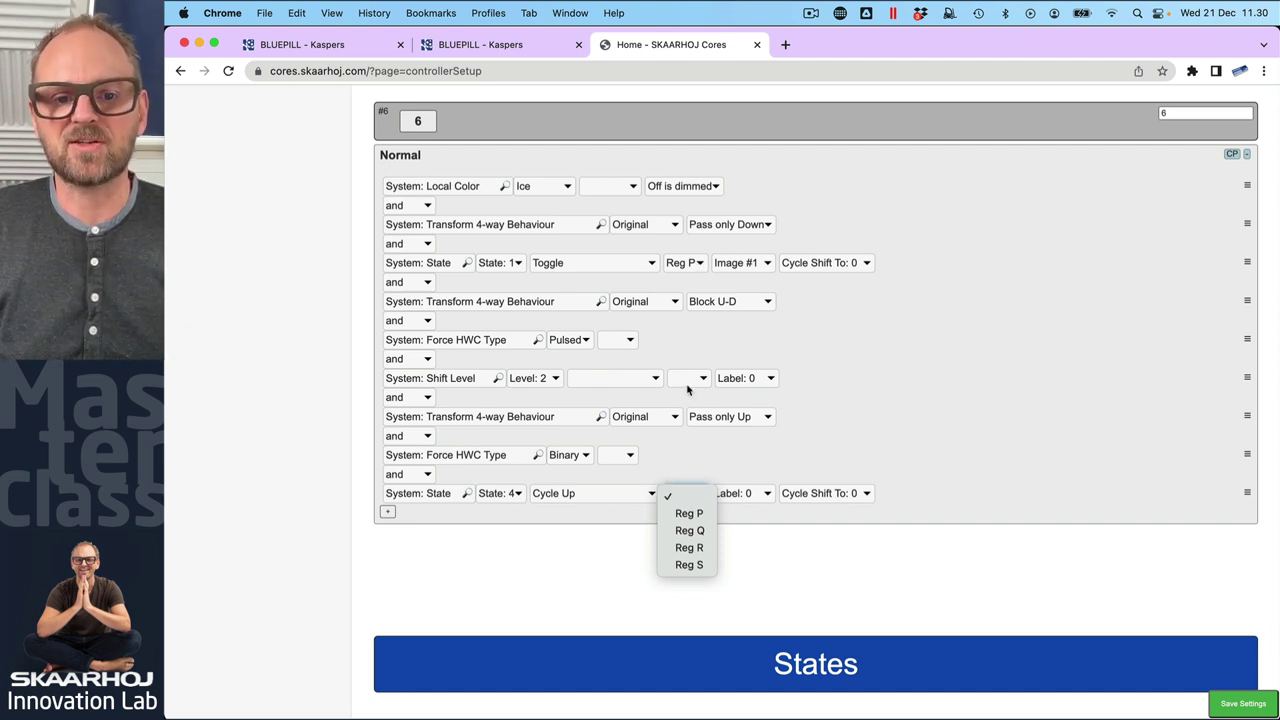
{"action": "left_click", "coordinate": [731, 455]}
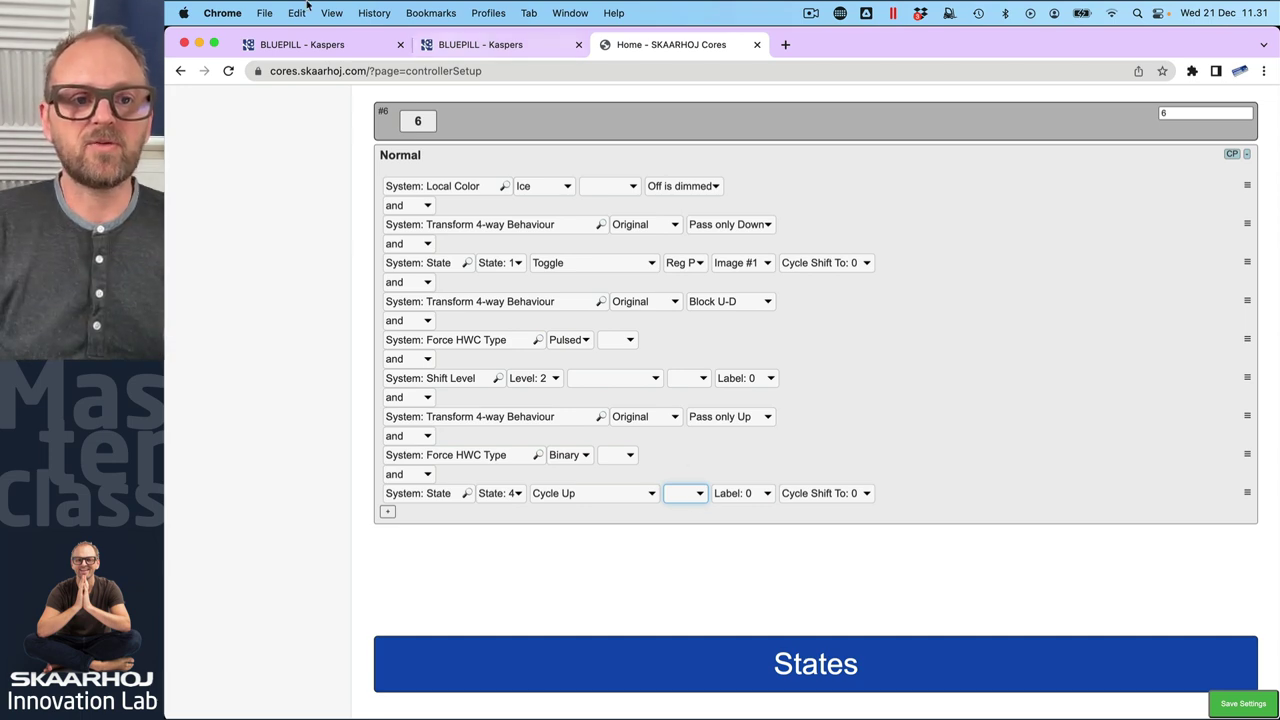
{"action": "left_click", "coordinate": [310, 44]}
{"action": "left_click", "coordinate": [231, 415]}
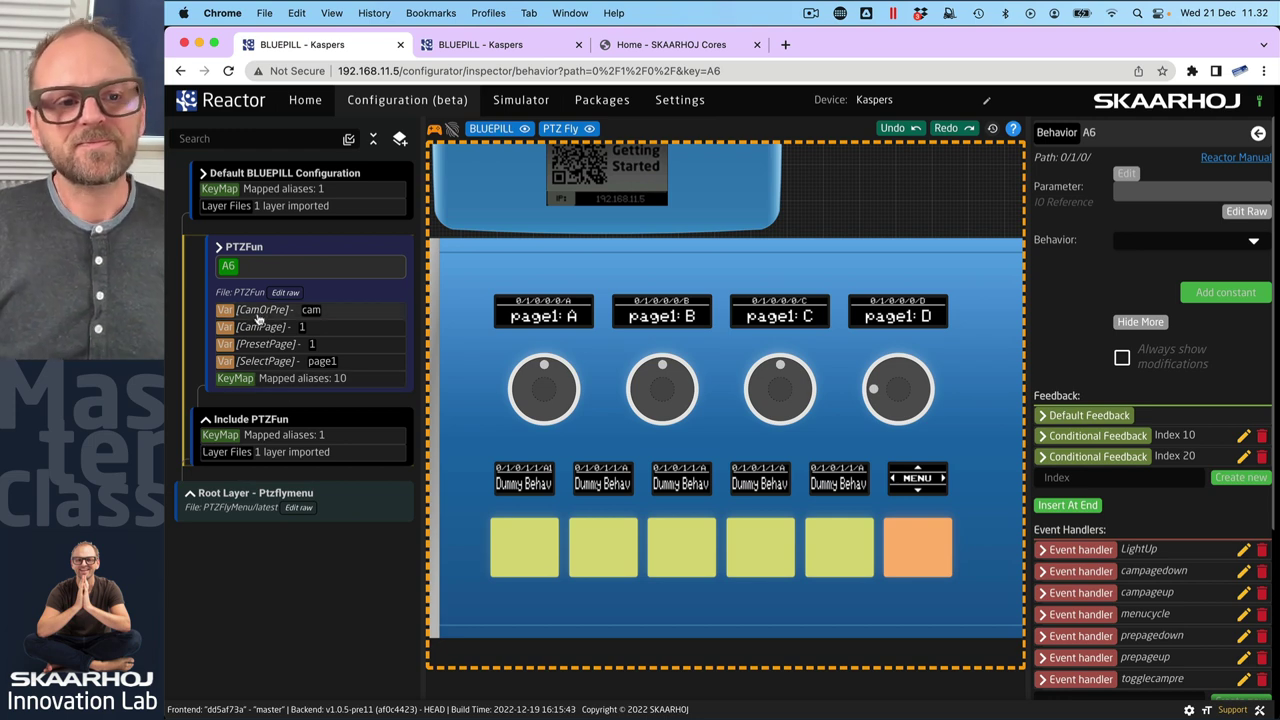
Close the JSON editor and Cores tabs and show Reactor's Home page with BLUEPILL and PTZ Fly
{"action": "left_click", "coordinate": [652, 46]}
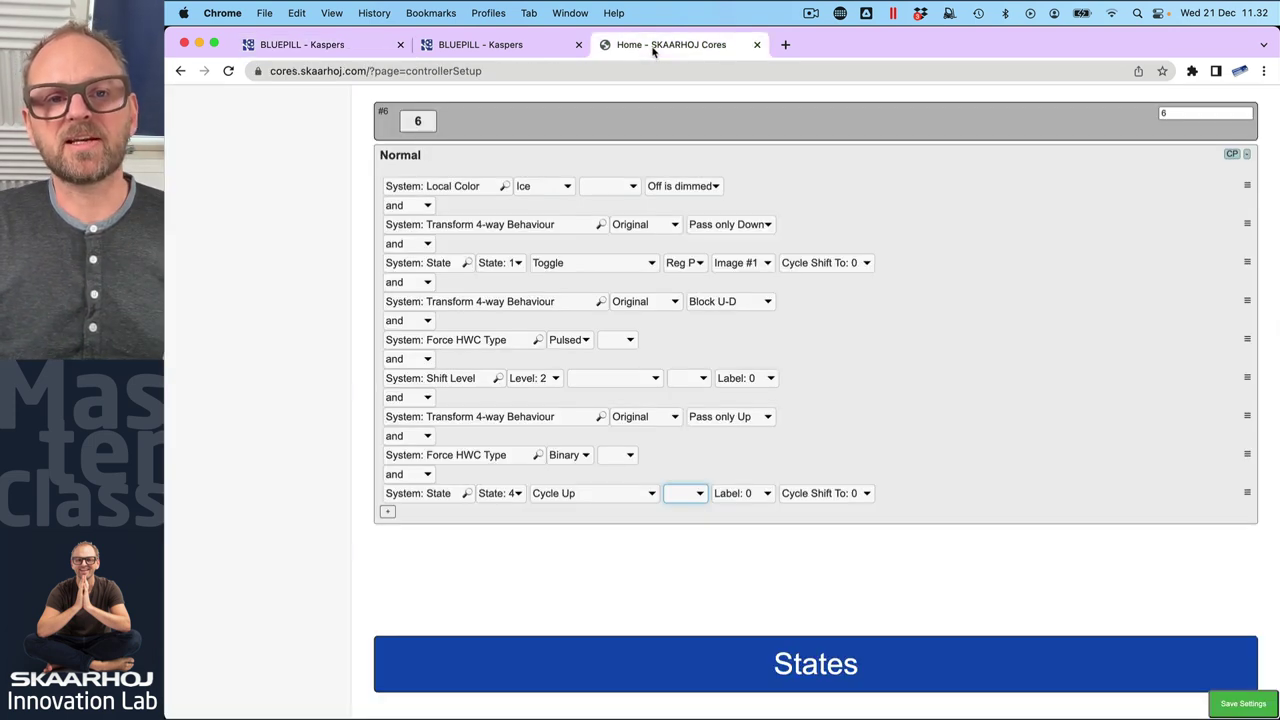
{"action": "scroll", "coordinate": [580, 147], "scroll_direction": "up", "scroll_amount": 10}
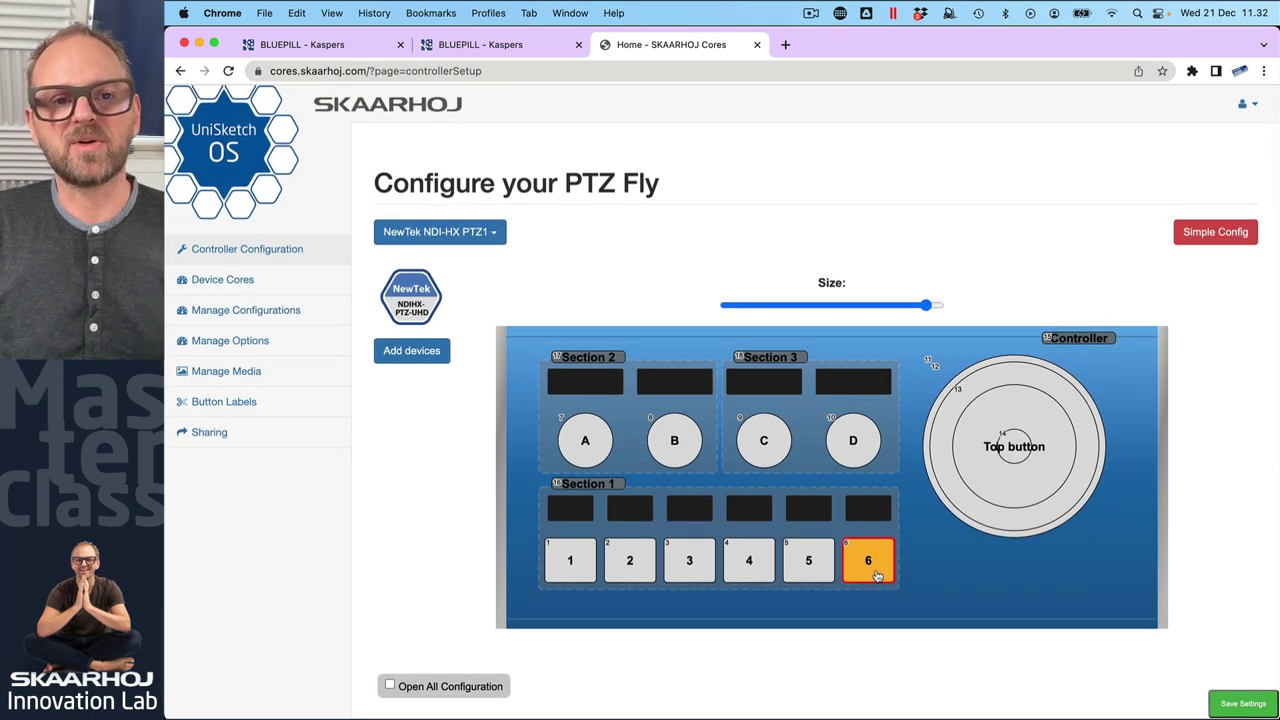
{"action": "left_click", "coordinate": [300, 45]}
{"action": "left_click", "coordinate": [468, 46]}
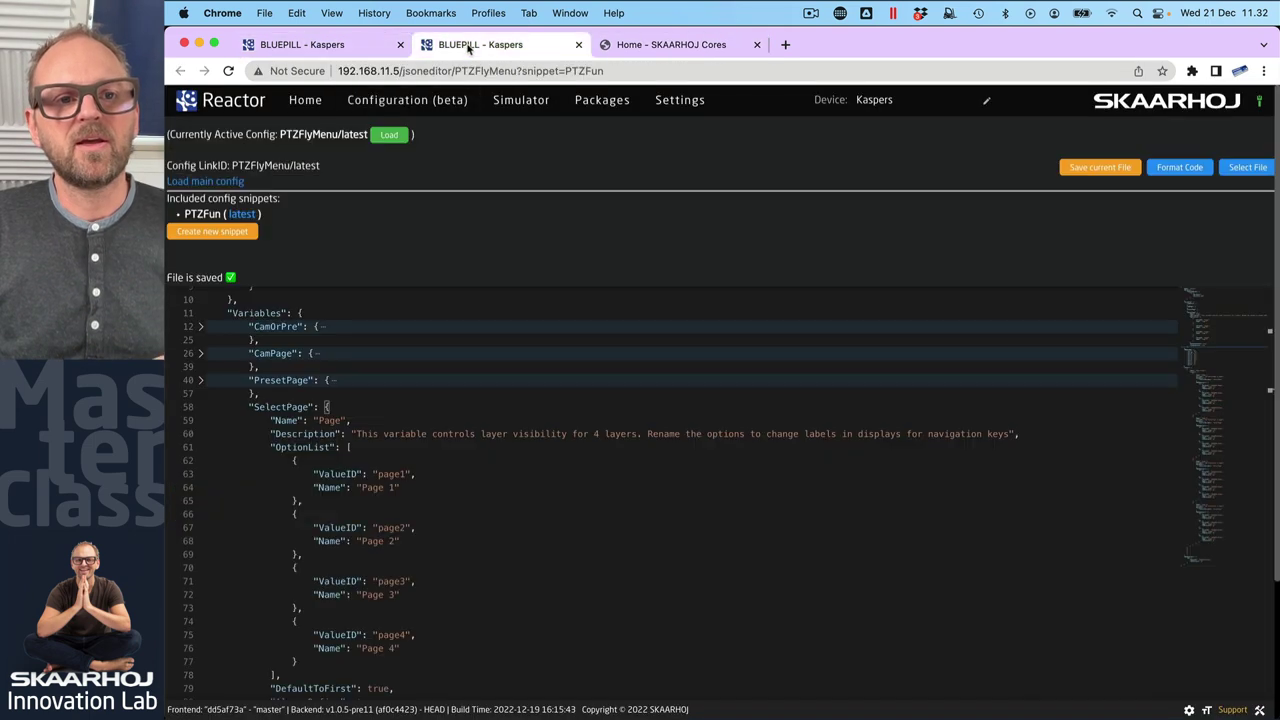
{"action": "left_click", "coordinate": [578, 44]}
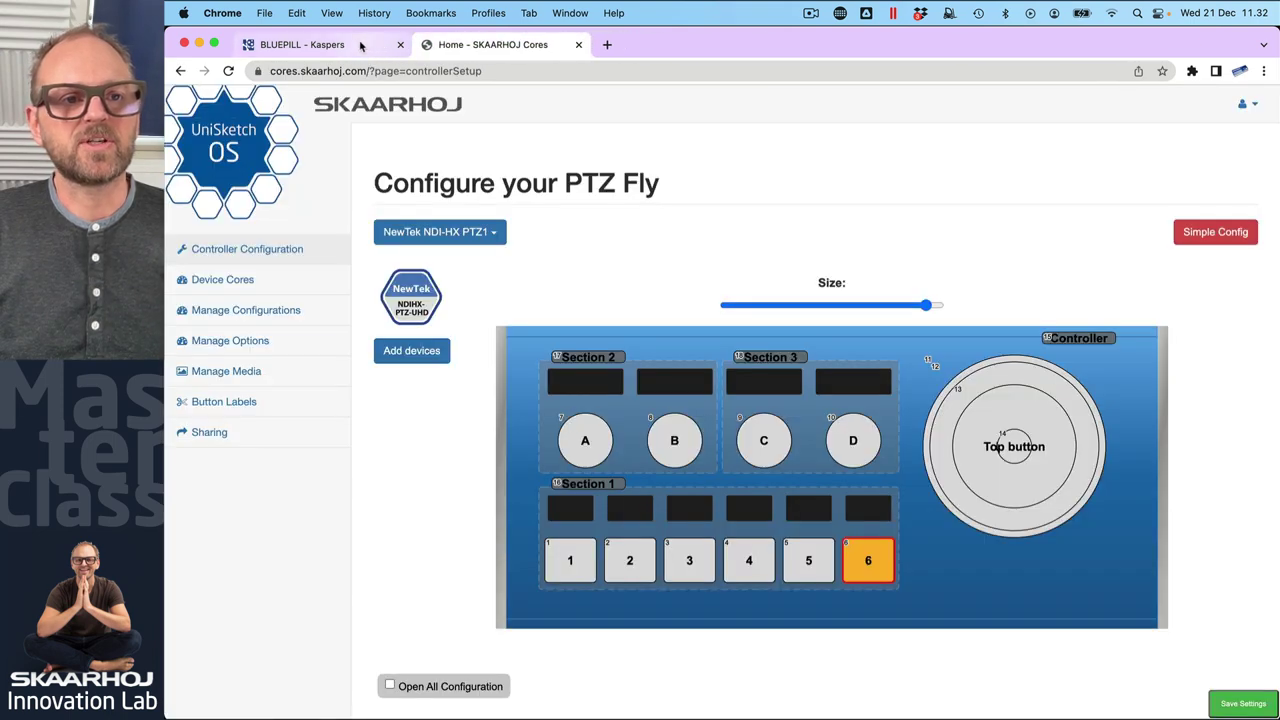
{"action": "left_click", "coordinate": [361, 46]}
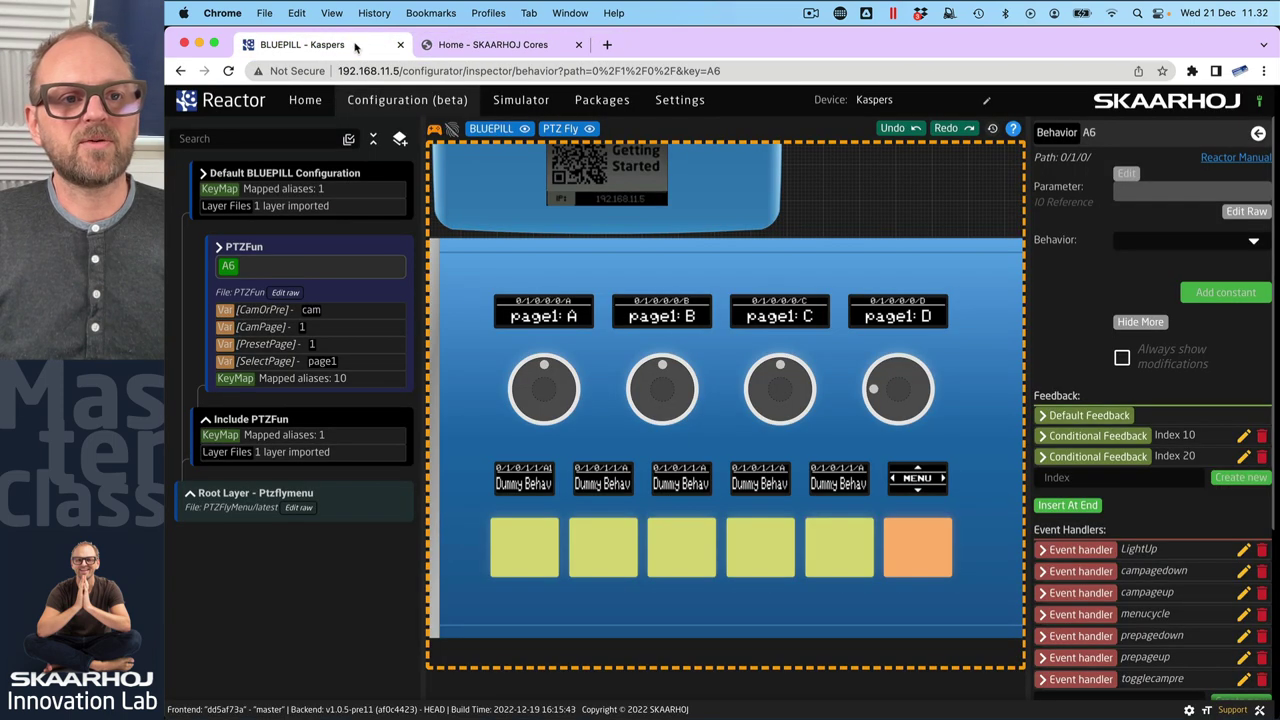
{"action": "left_click", "coordinate": [581, 45]}
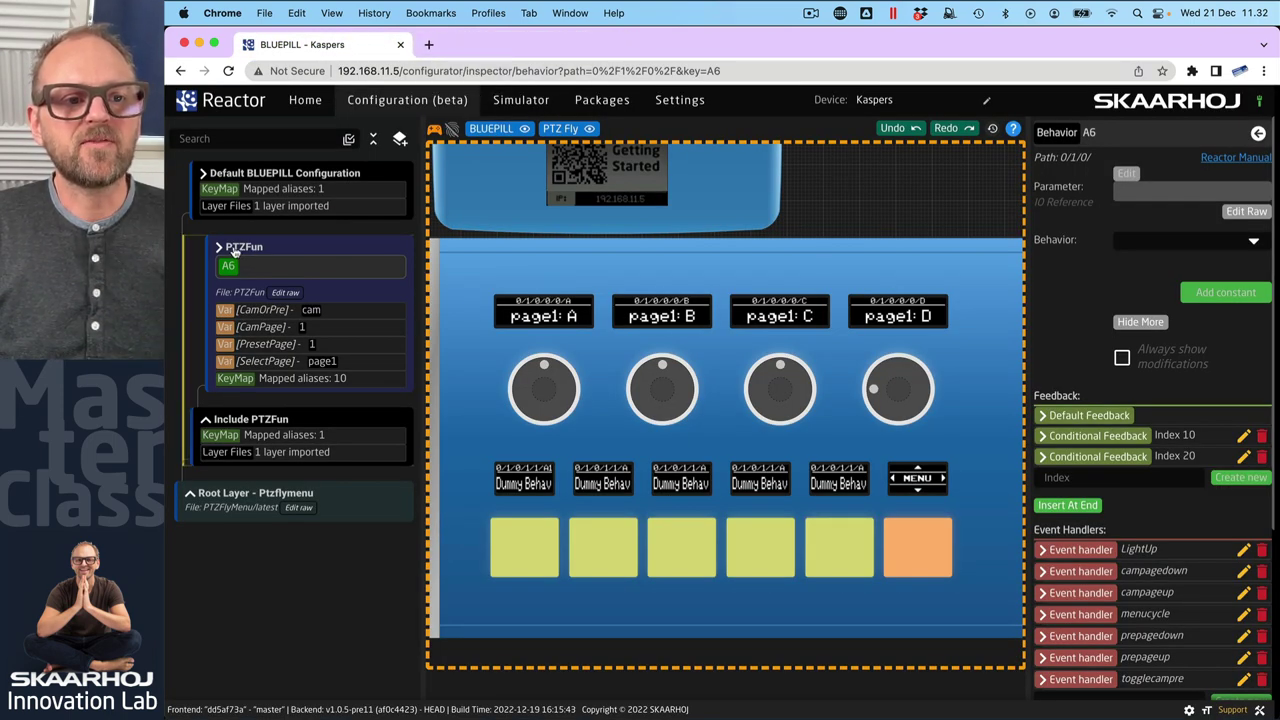
{"action": "left_click", "coordinate": [305, 102]}
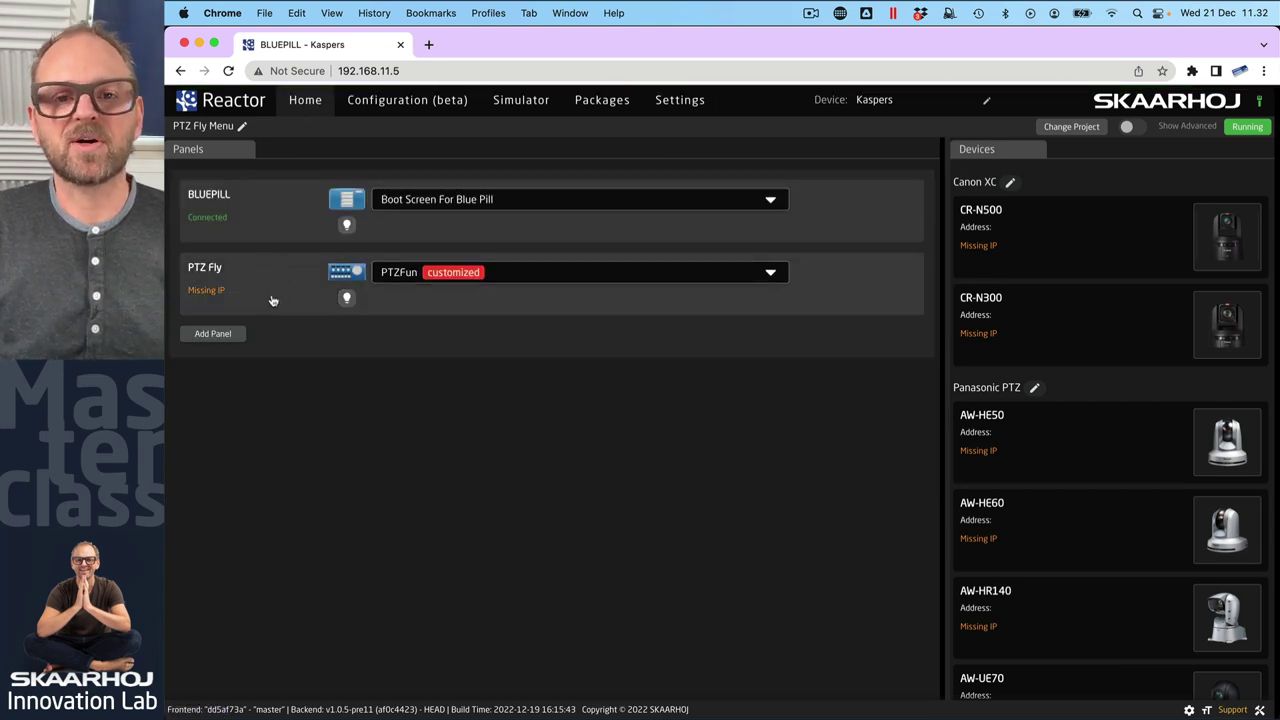
Add a new PTZ Fly panel to the project via a 'ptz' search, keeping its configuration
{"action": "left_click", "coordinate": [213, 334]}
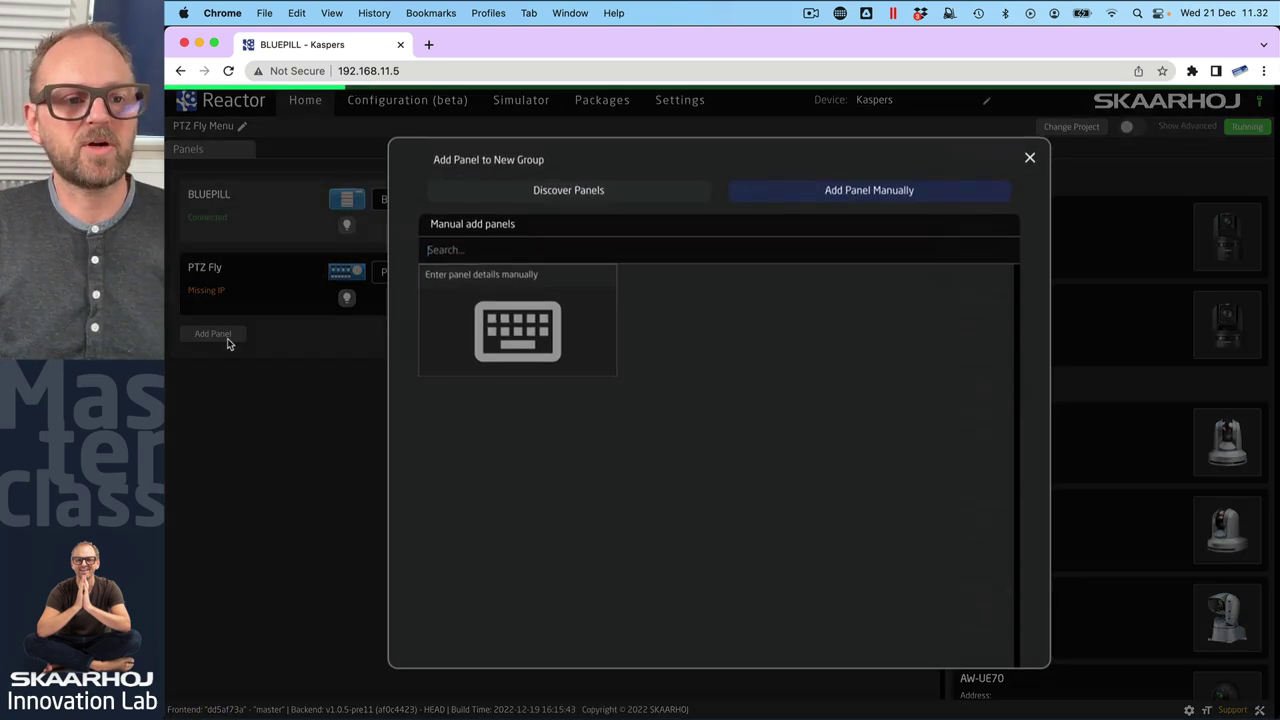
{"action": "left_click", "coordinate": [735, 250]}
{"action": "type", "text": "ptz"}
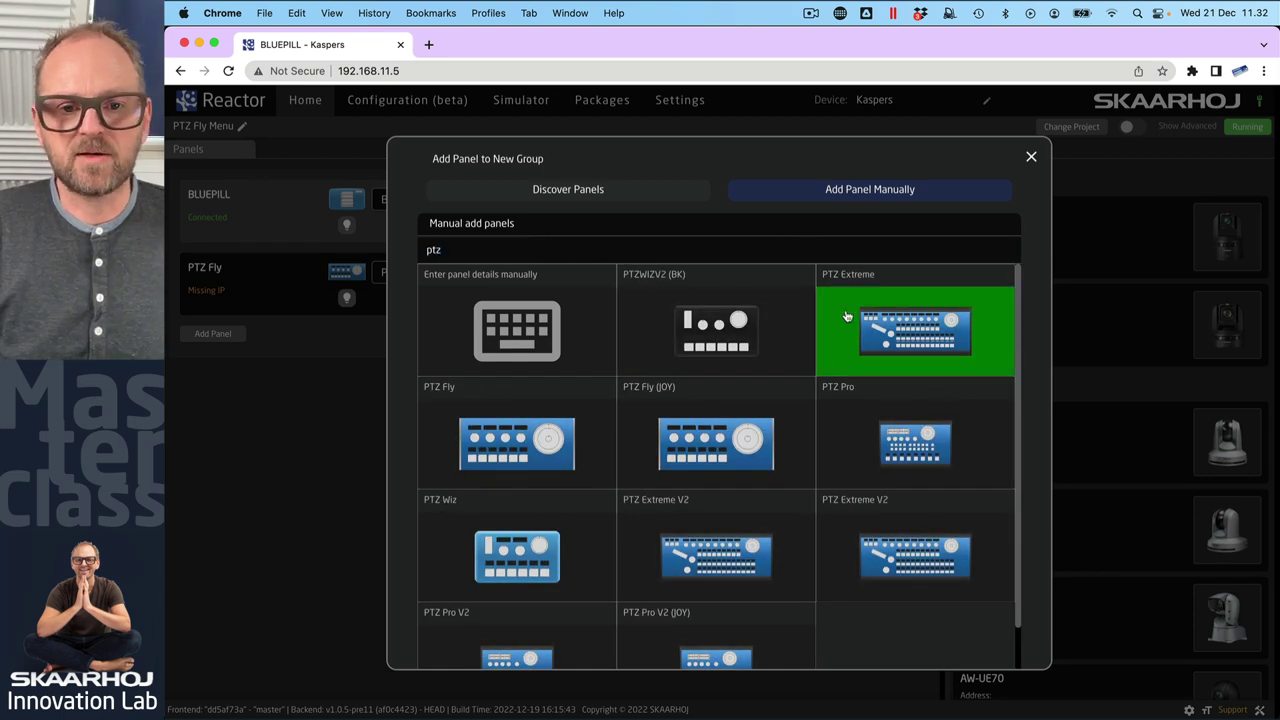
{"action": "left_click", "coordinate": [530, 437]}
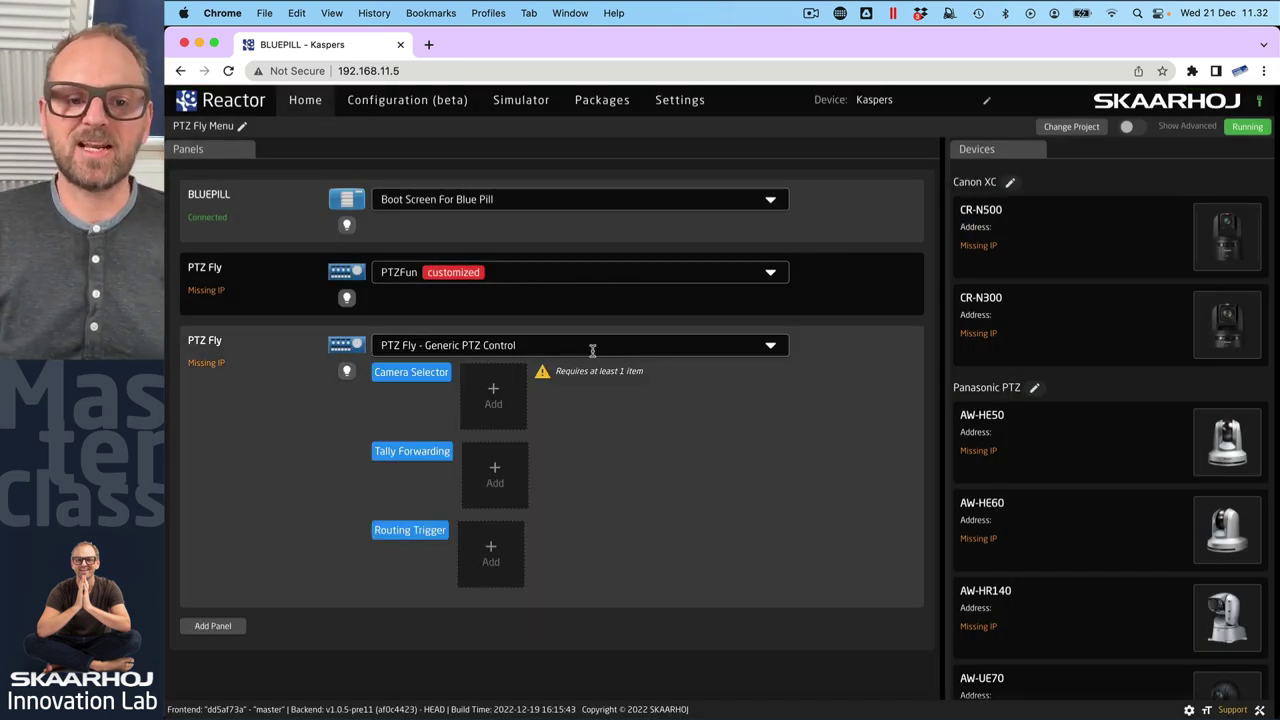
{"action": "left_click", "coordinate": [592, 350]}
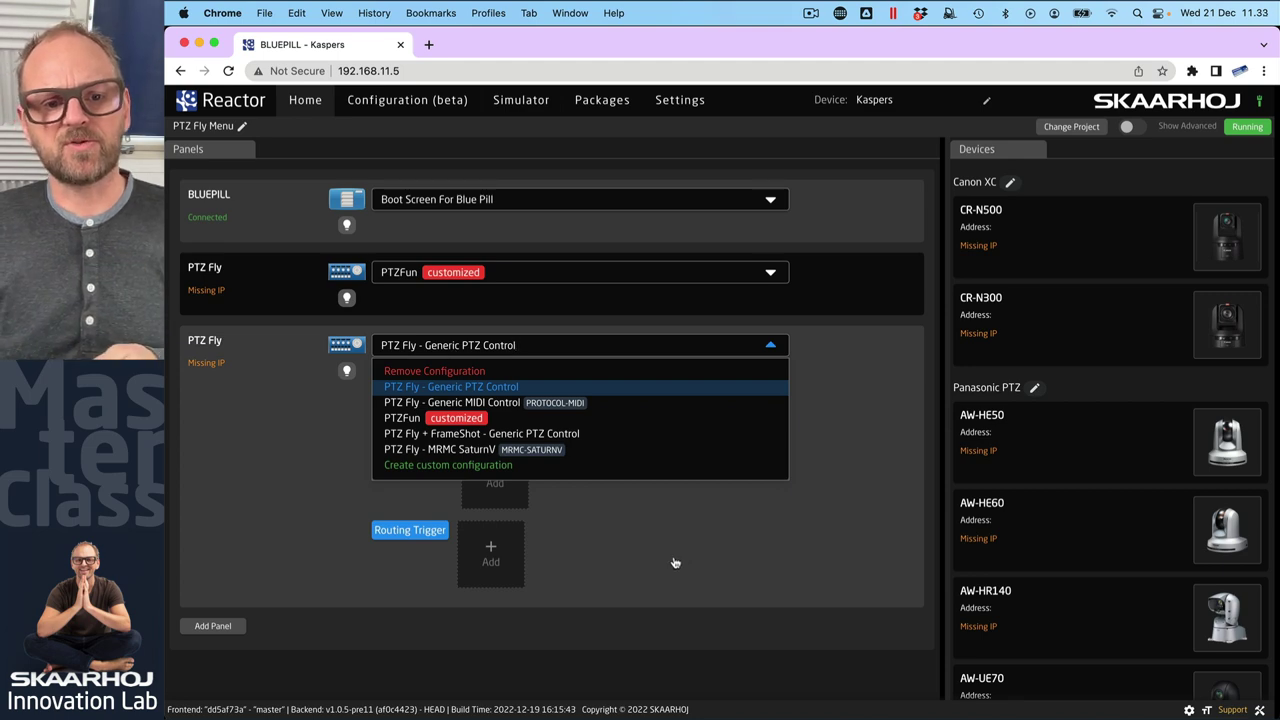
{"action": "left_click", "coordinate": [675, 563]}
Add CR-N500, CR-N300, AW-HE50, AW-HR140, AW-HE60 and AW-UE70 cameras to the Camera Selector
{"action": "left_click", "coordinate": [495, 400]}
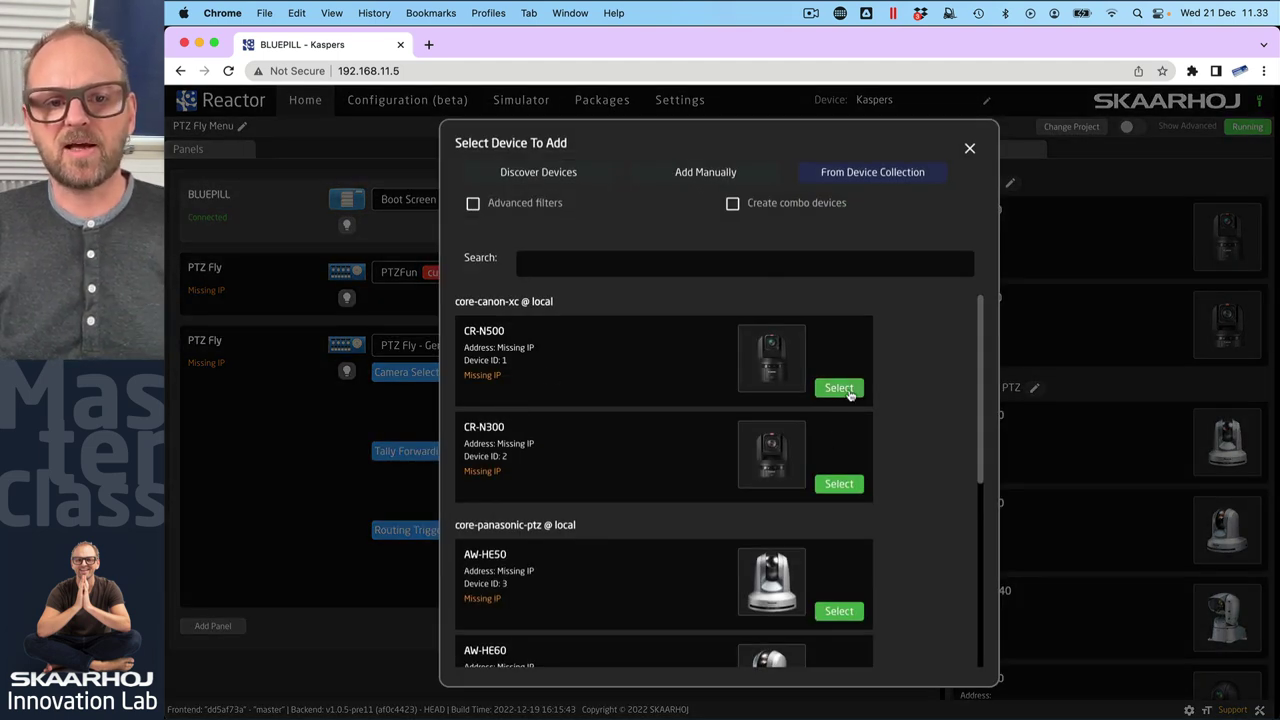
{"action": "left_click", "coordinate": [839, 388]}
{"action": "left_click", "coordinate": [839, 484]}
{"action": "left_click", "coordinate": [839, 611]}
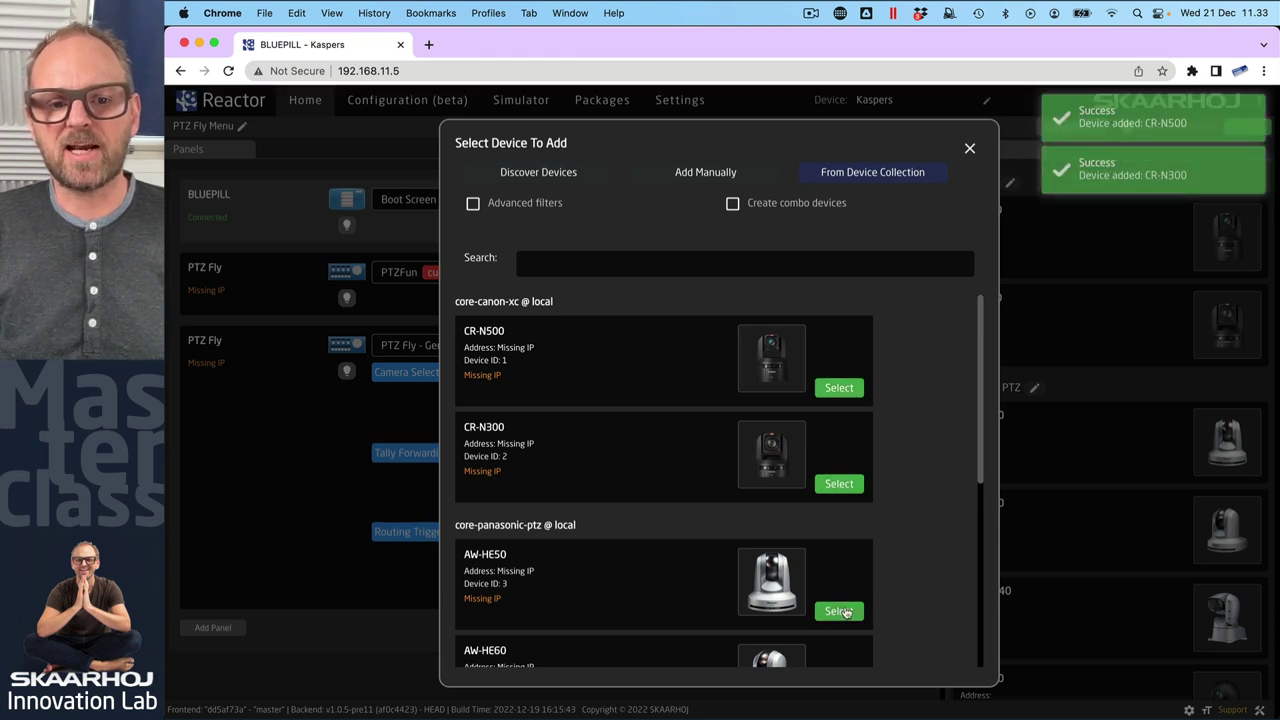
{"action": "scroll", "coordinate": [940, 604], "scroll_direction": "down", "scroll_amount": 2}
{"action": "scroll", "coordinate": [900, 560], "scroll_direction": "down", "scroll_amount": 2}
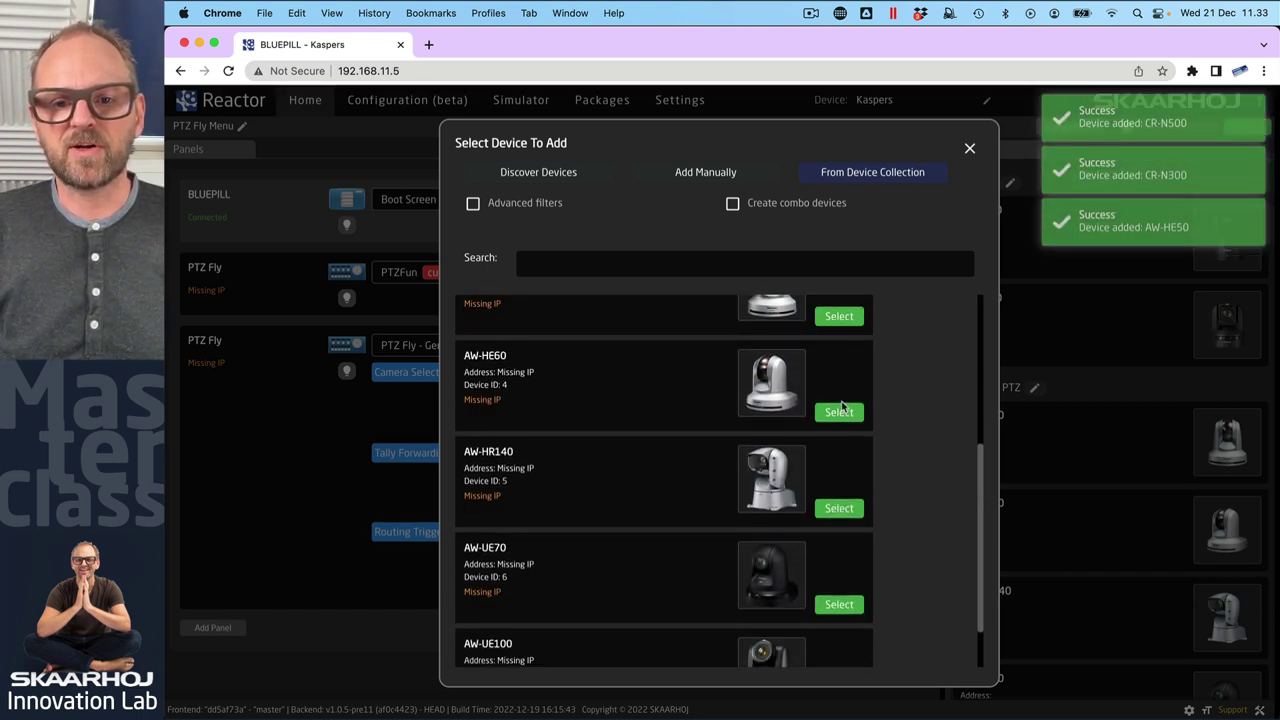
{"action": "left_click", "coordinate": [839, 507]}
{"action": "left_click", "coordinate": [839, 412]}
{"action": "left_click", "coordinate": [839, 604]}
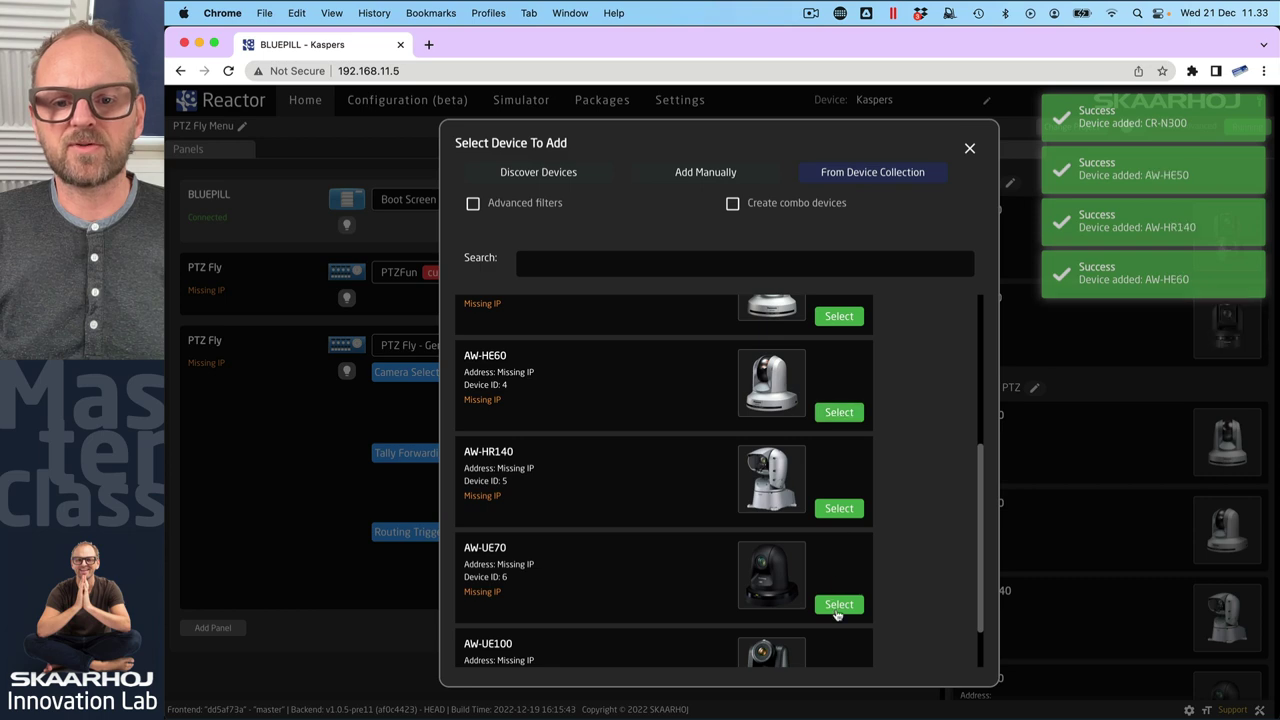
{"action": "left_click", "coordinate": [968, 148]}
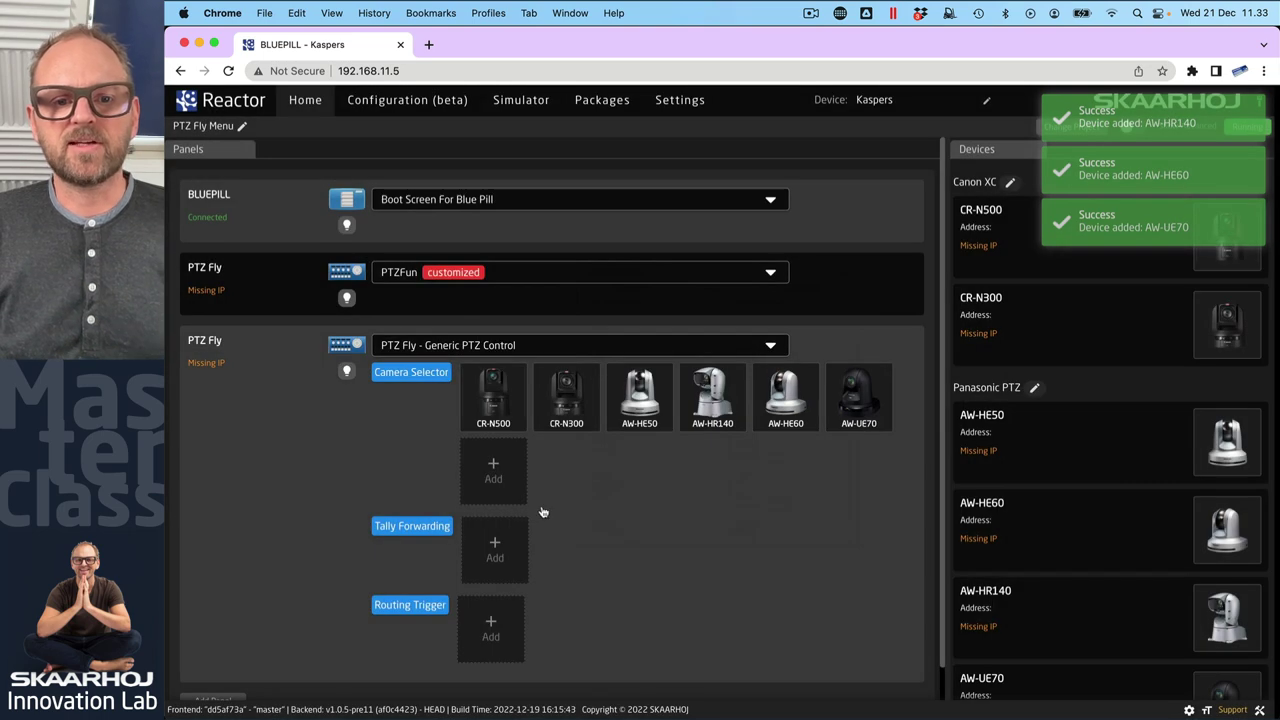
Keep the Generic PTZ Control configuration and open Configuration (beta)
{"action": "left_click", "coordinate": [460, 344]}
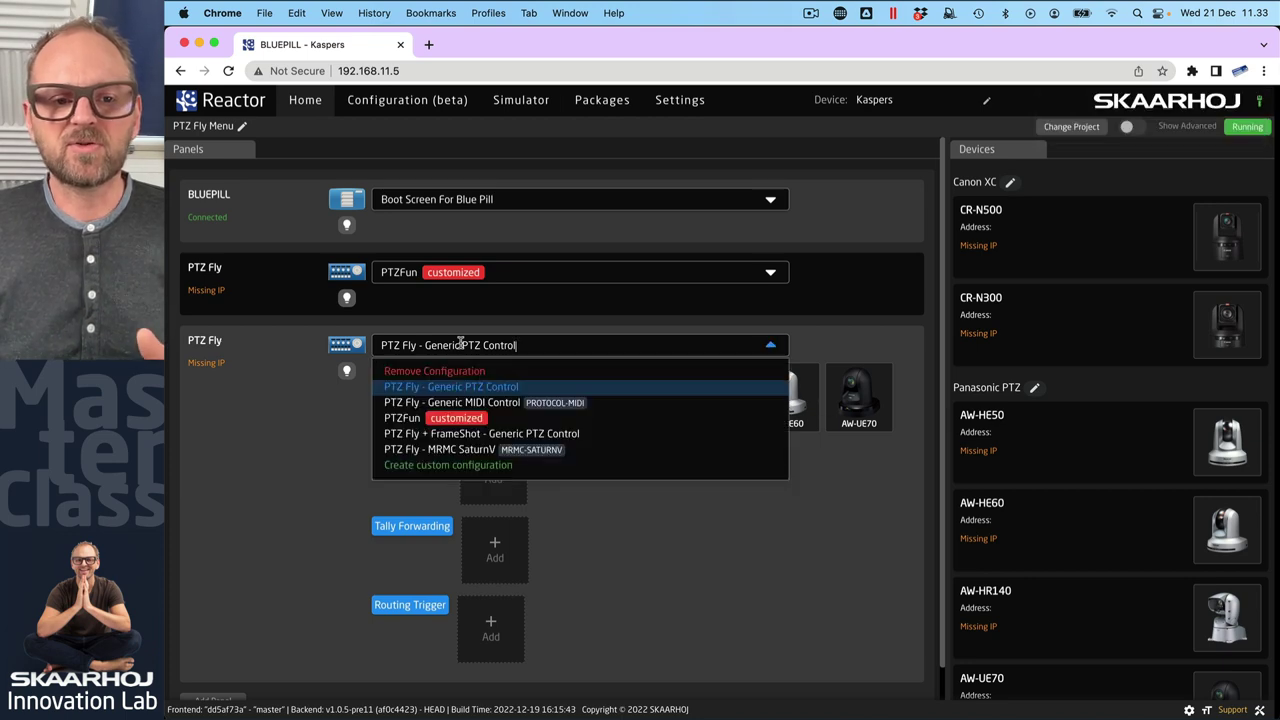
{"action": "left_click", "coordinate": [461, 345]}
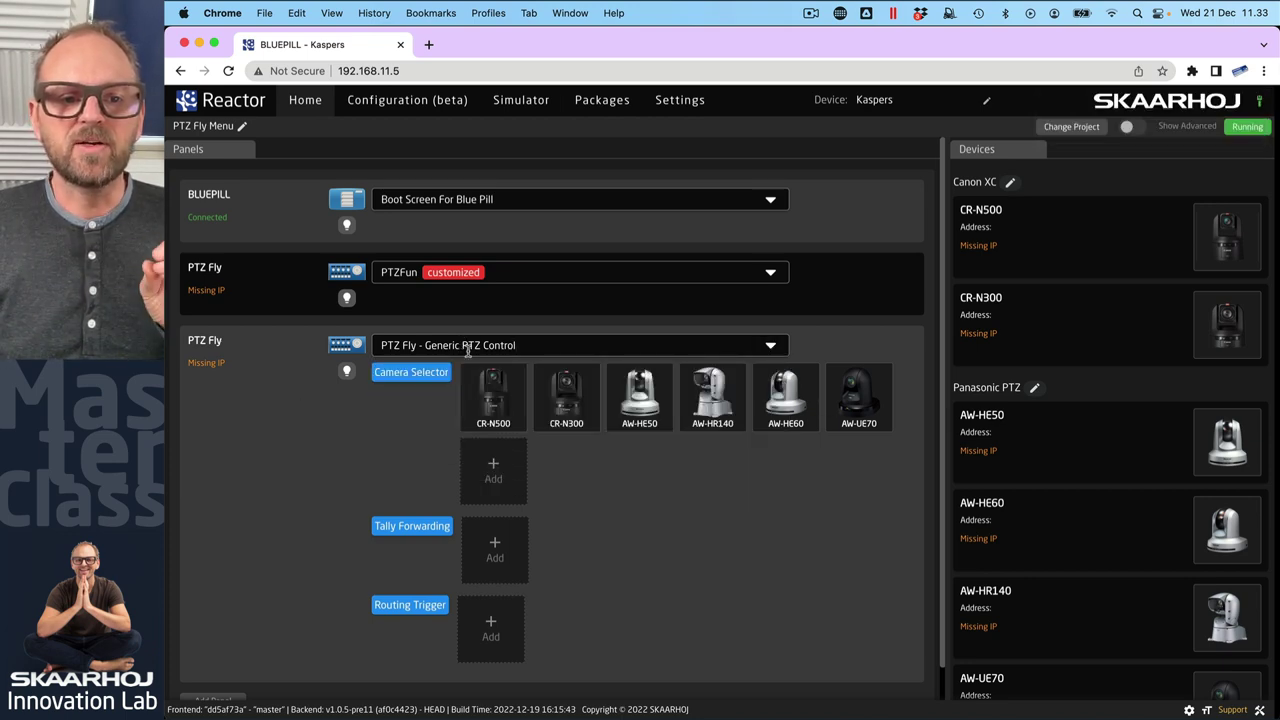
{"action": "left_click", "coordinate": [411, 101]}
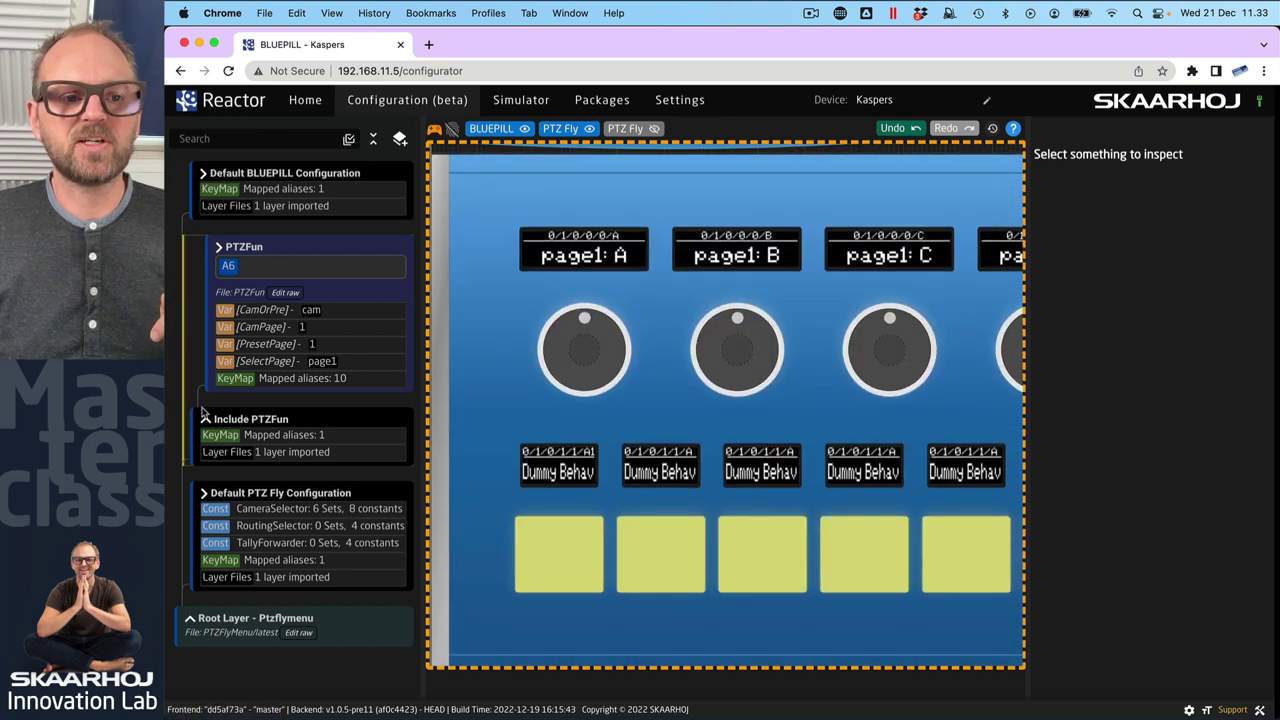
Expand and collapse the Include PTZFun layer and its nested PTZFun pages and folders
{"action": "left_click", "coordinate": [206, 419]}
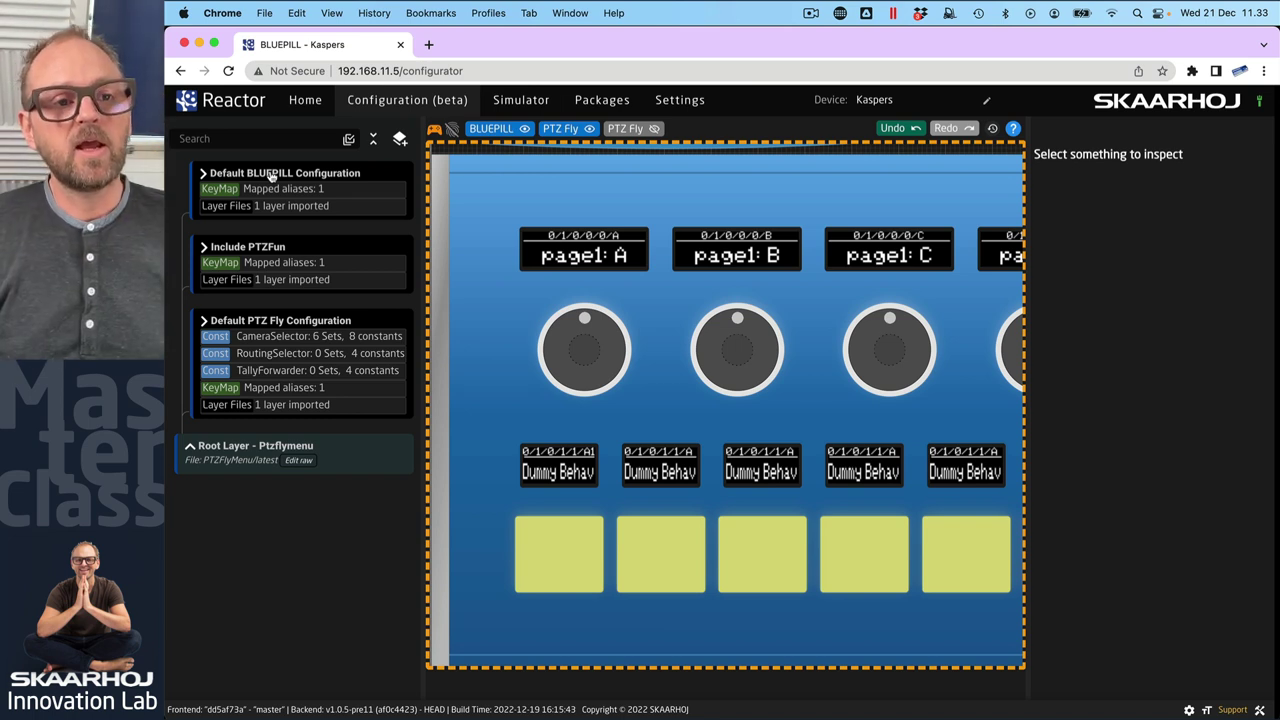
{"action": "left_click", "coordinate": [279, 249]}
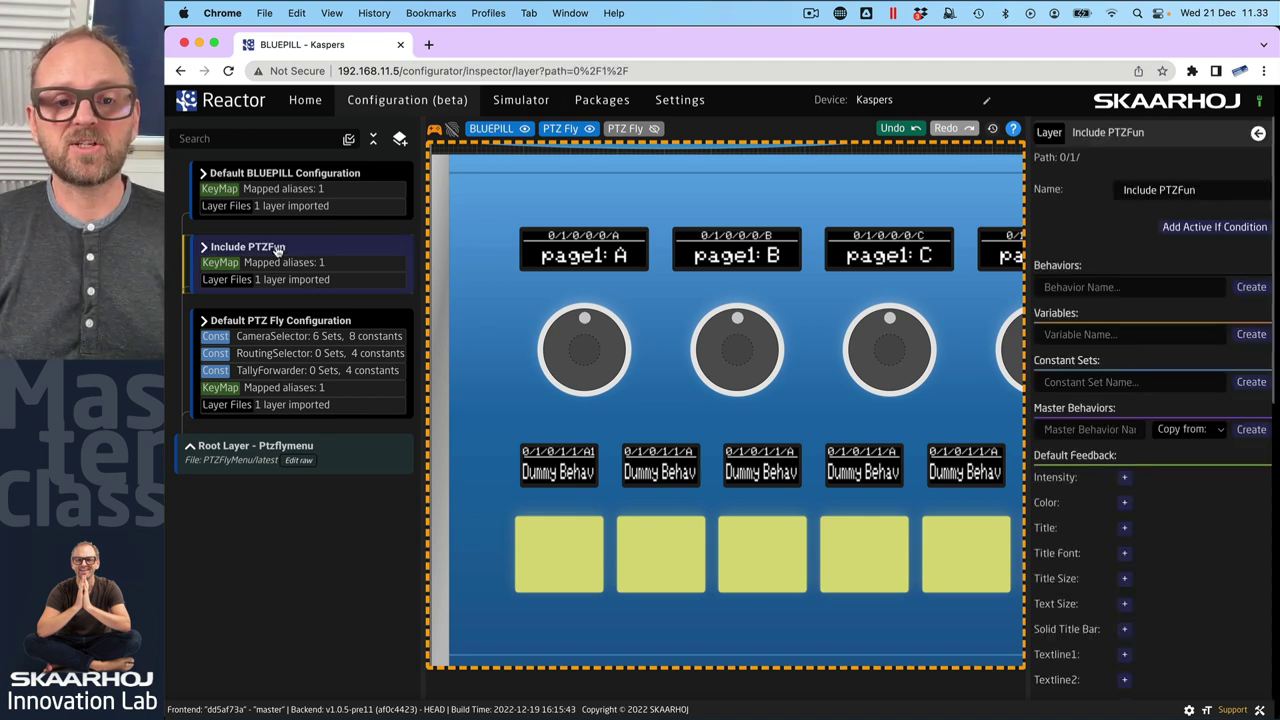
{"action": "left_click", "coordinate": [205, 248]}
{"action": "left_click", "coordinate": [217, 248]}
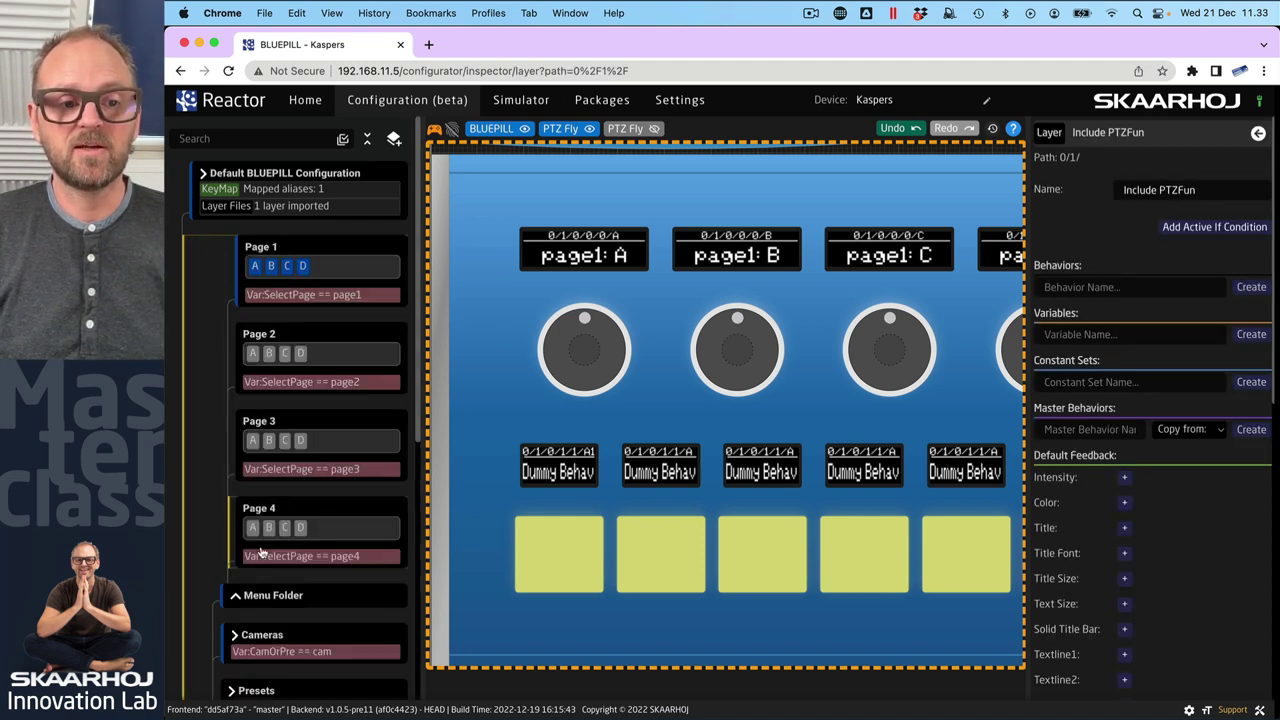
{"action": "scroll", "coordinate": [243, 440], "scroll_direction": "down", "scroll_amount": 3}
{"action": "scroll", "coordinate": [243, 482], "scroll_direction": "down", "scroll_amount": 3}
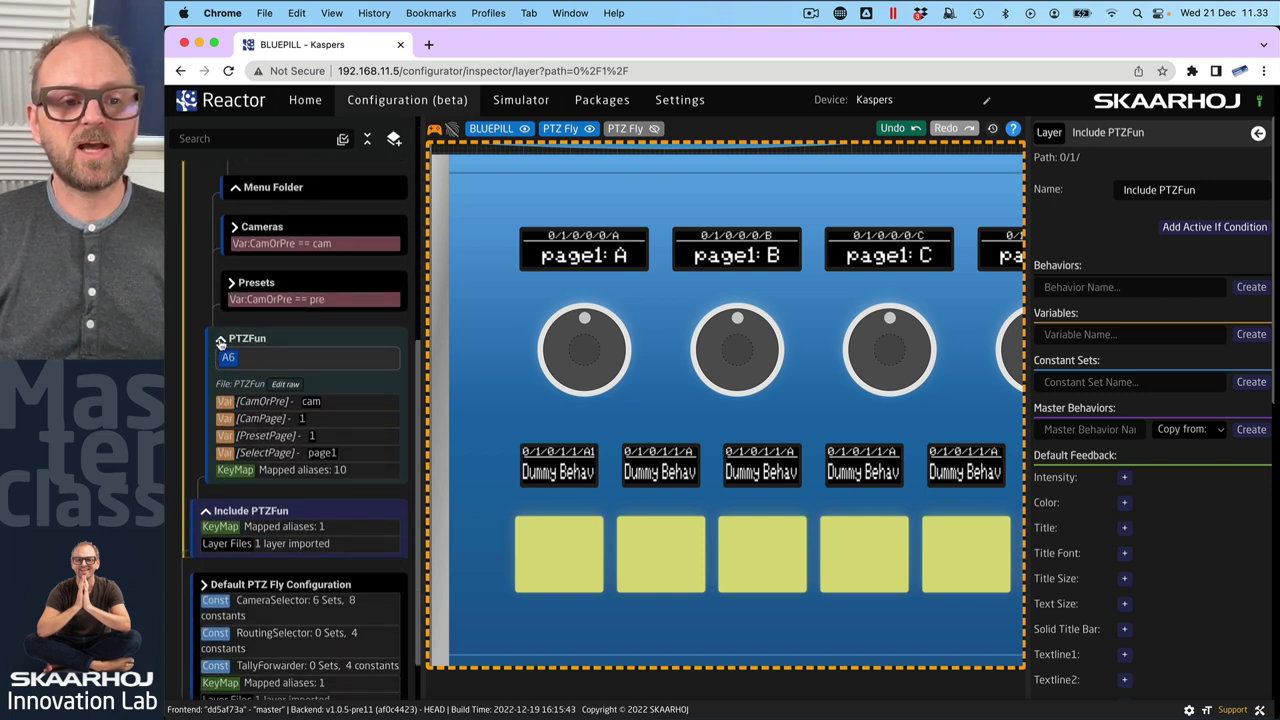
{"action": "left_click", "coordinate": [221, 343]}
{"action": "left_click", "coordinate": [206, 412]}
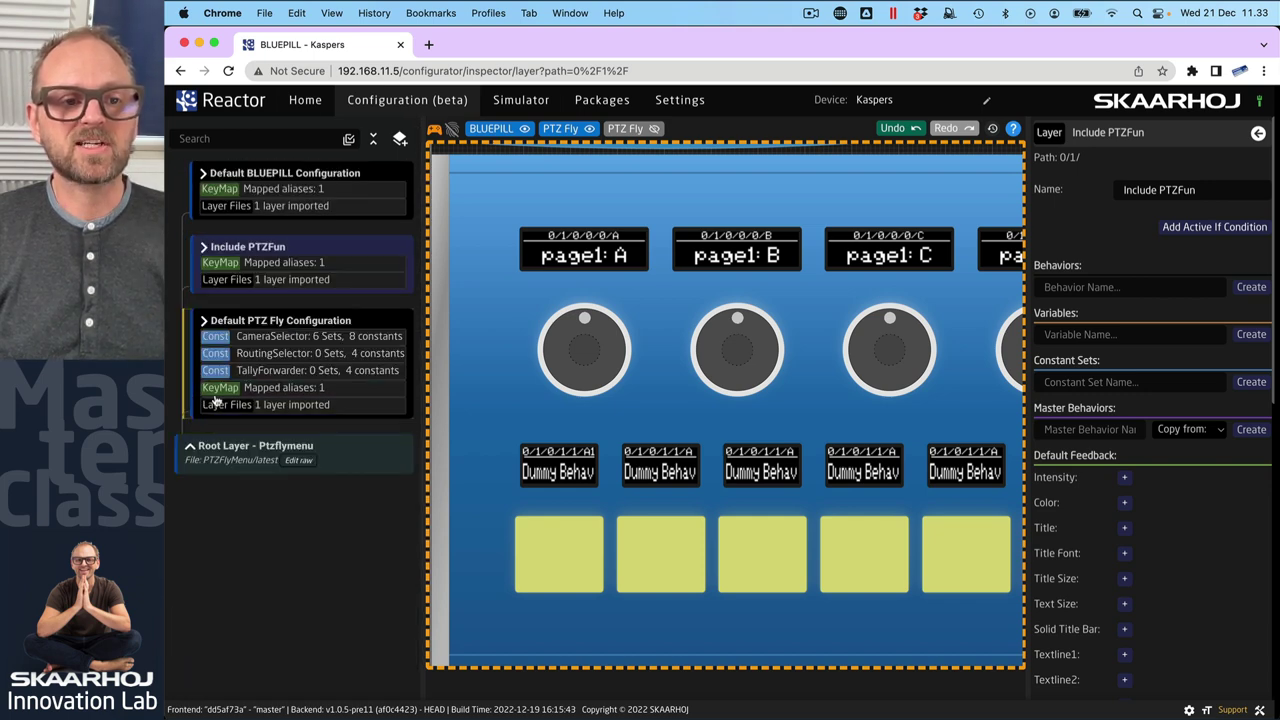
Show Default PTZ Fly Configuration's Engineering Menu and Normal Operation layers in a wider list, then return Home
{"action": "left_click", "coordinate": [205, 321]}
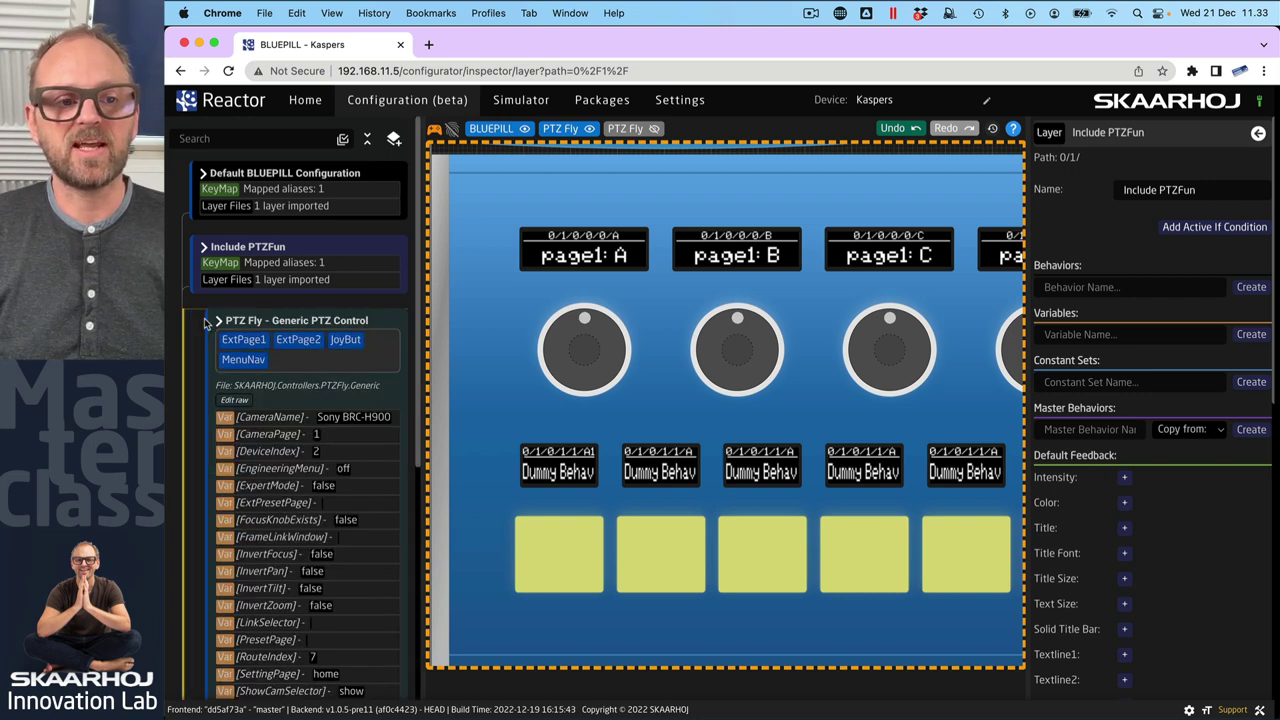
{"action": "left_click", "coordinate": [219, 321]}
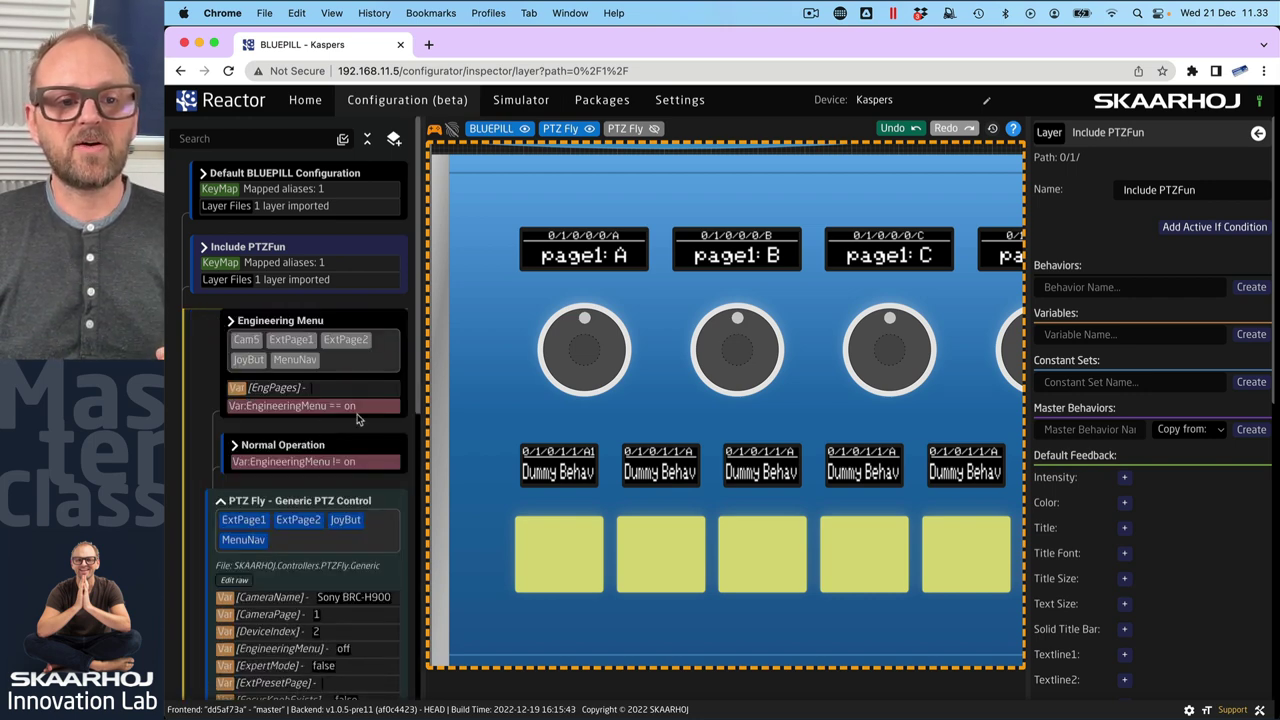
{"action": "left_click_drag", "start_coordinate": [422, 418], "coordinate": [617, 398]}
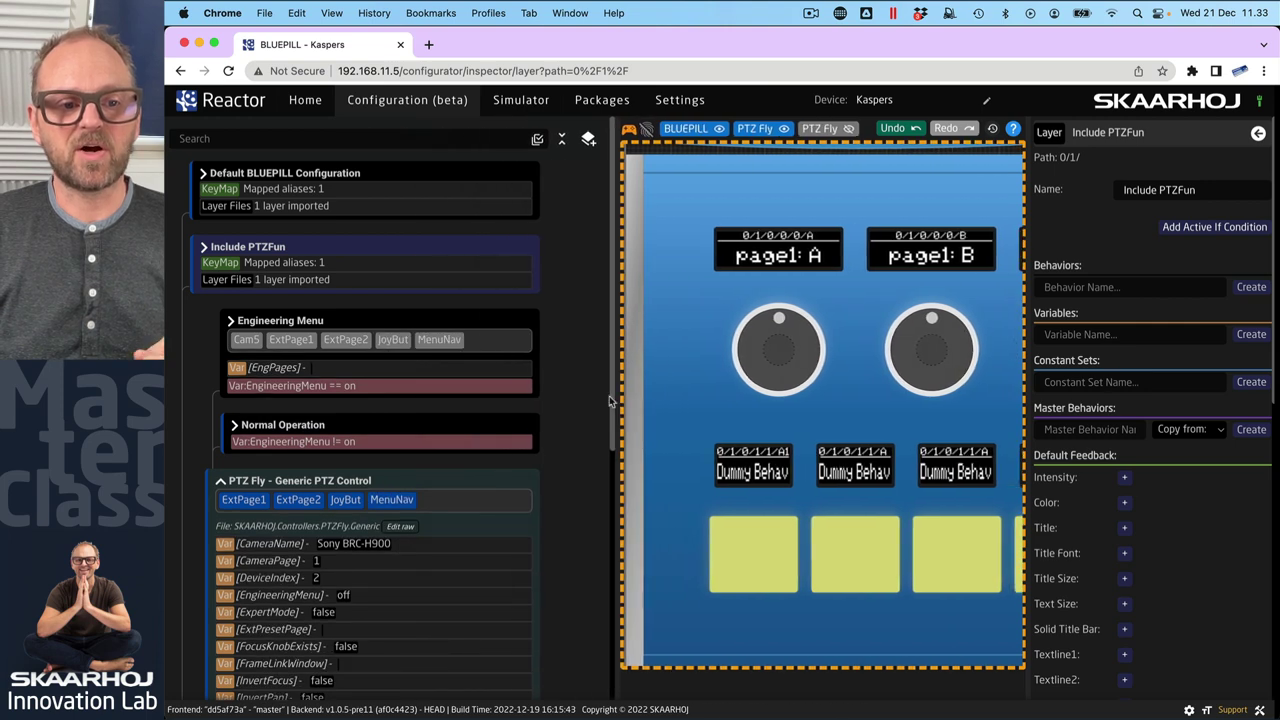
{"action": "scroll", "coordinate": [260, 483], "scroll_direction": "down", "scroll_amount": 6}
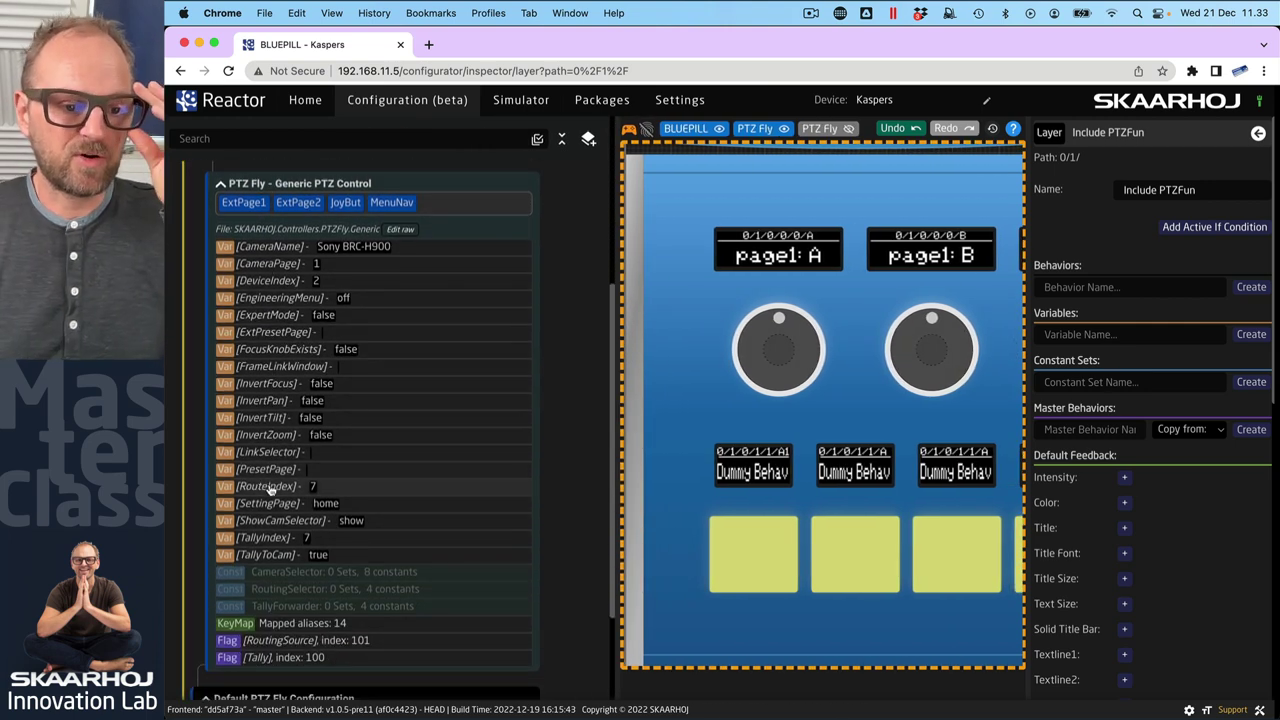
{"action": "scroll", "coordinate": [265, 486], "scroll_direction": "down", "scroll_amount": 3}
{"action": "scroll", "coordinate": [271, 488], "scroll_direction": "up", "scroll_amount": 1}
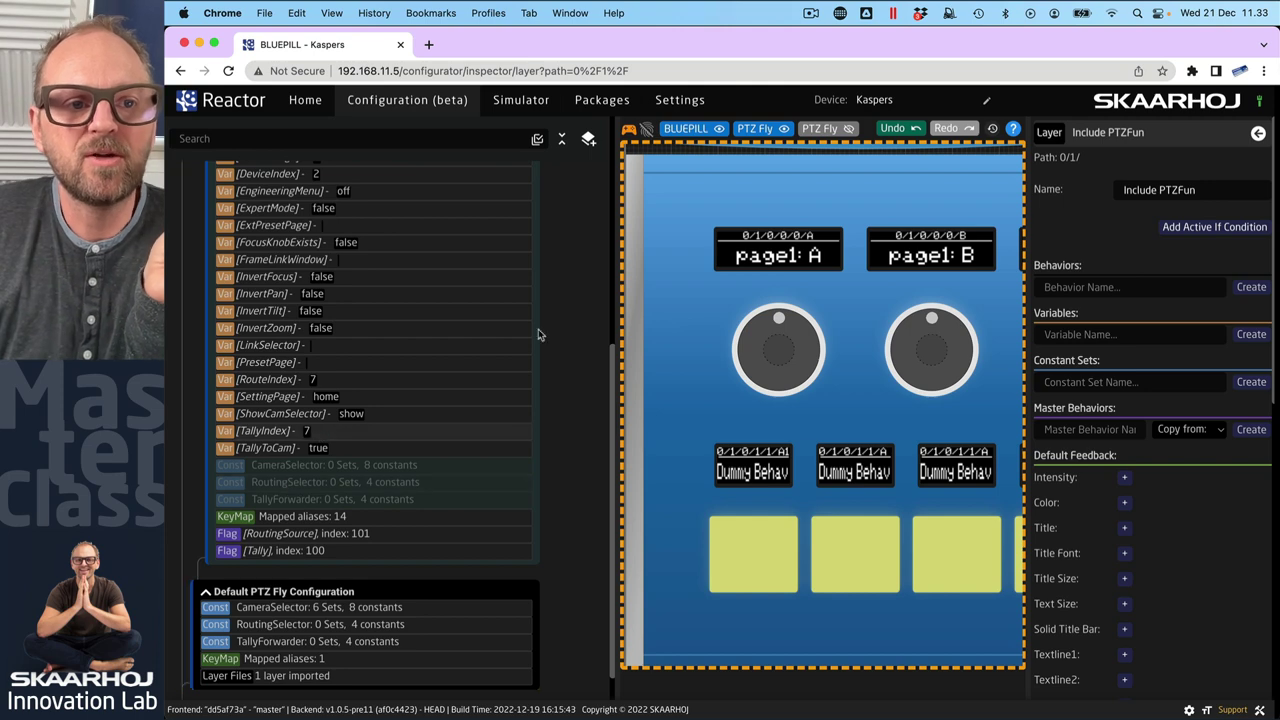
{"action": "left_click", "coordinate": [308, 101]}
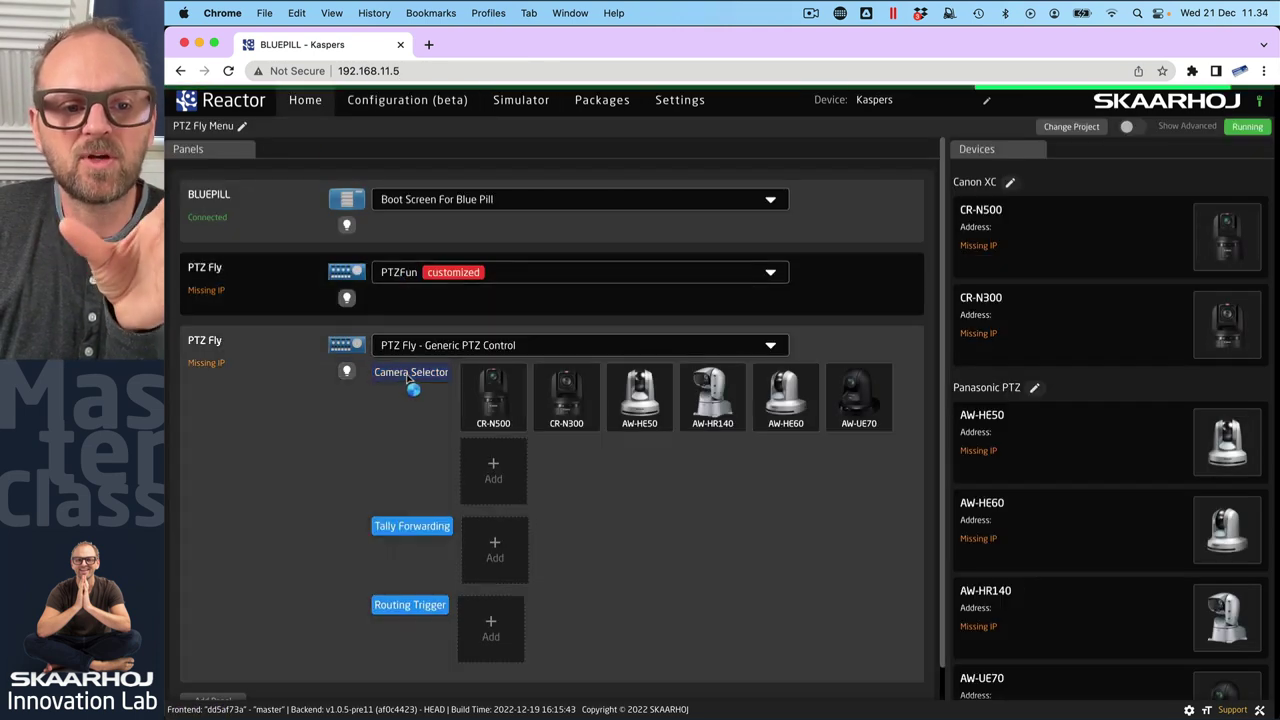
Inspect the Camera Selector's camera binding table, close it, and return to Configuration (beta)
{"action": "left_click", "coordinate": [410, 376]}
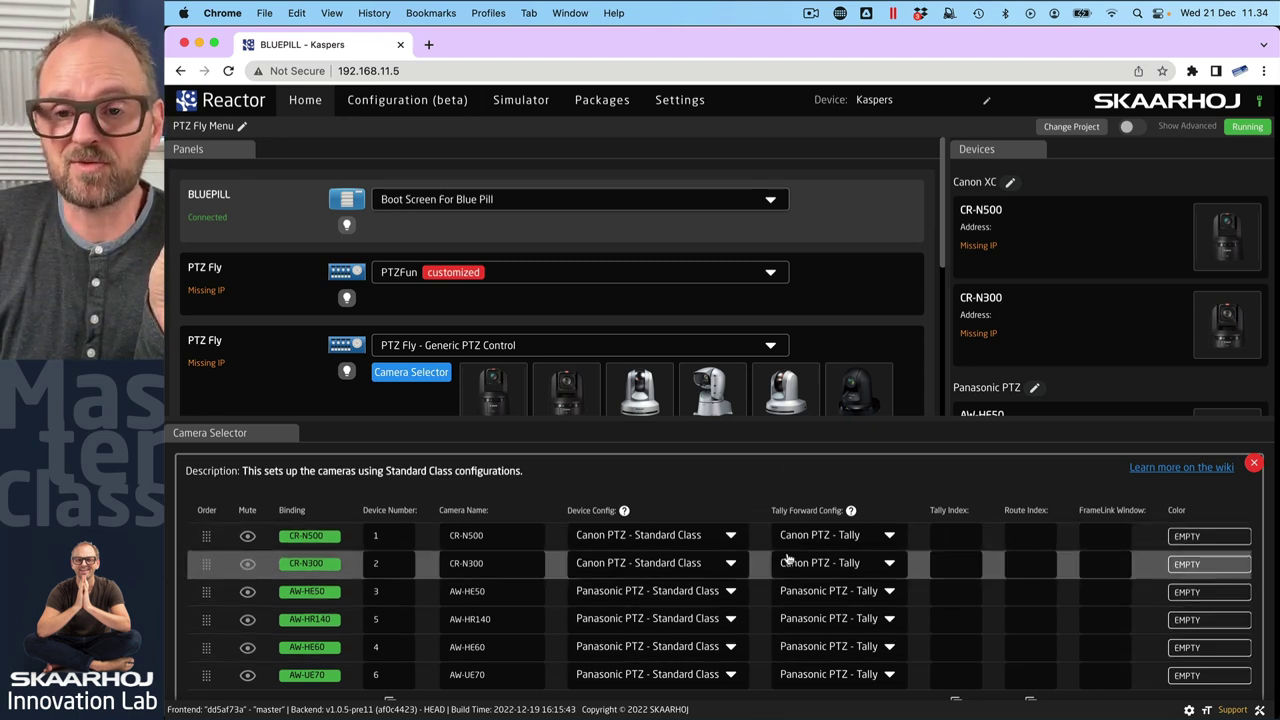
{"action": "left_click", "coordinate": [1255, 466]}
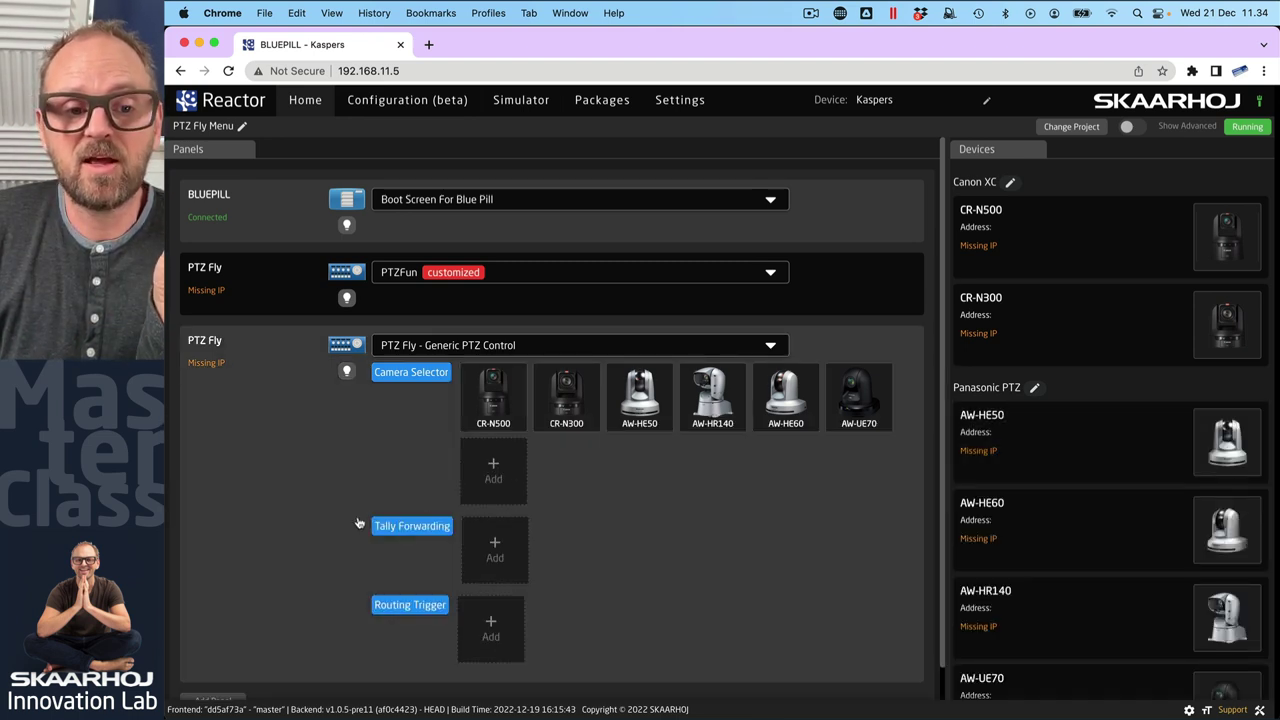
{"action": "scroll", "coordinate": [306, 528], "scroll_direction": "down", "scroll_amount": 1}
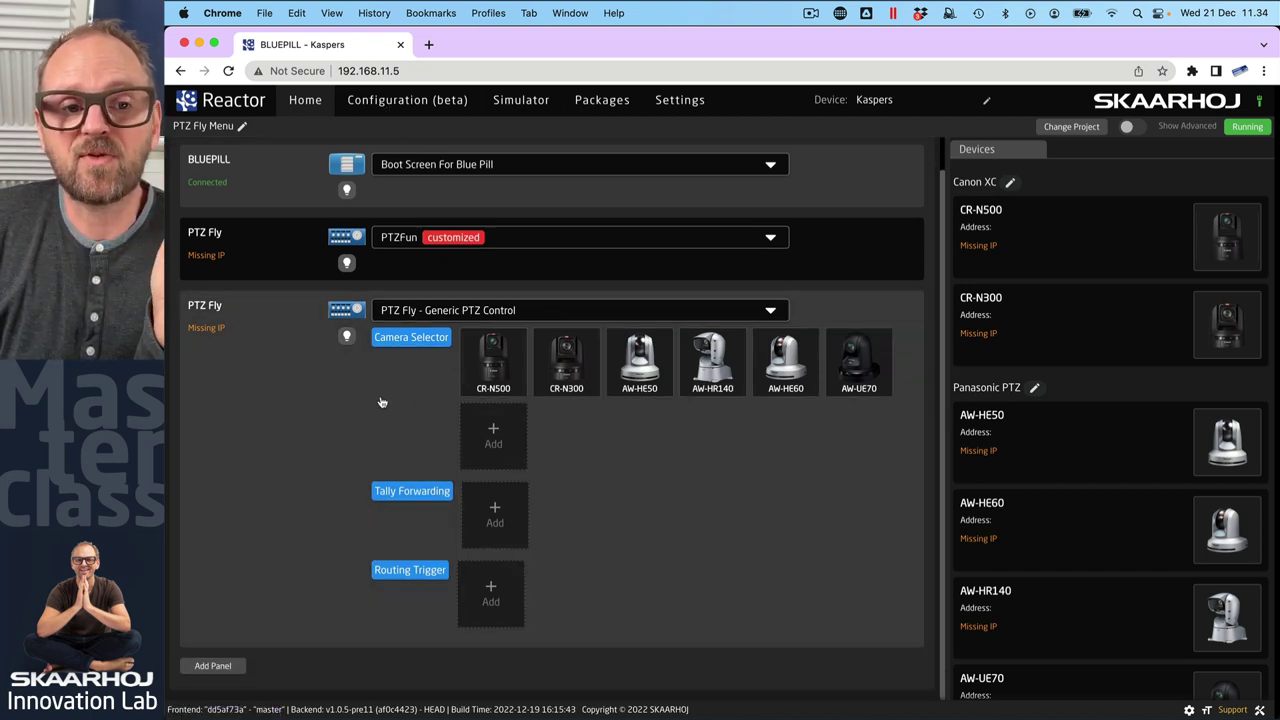
{"action": "left_click", "coordinate": [398, 104]}
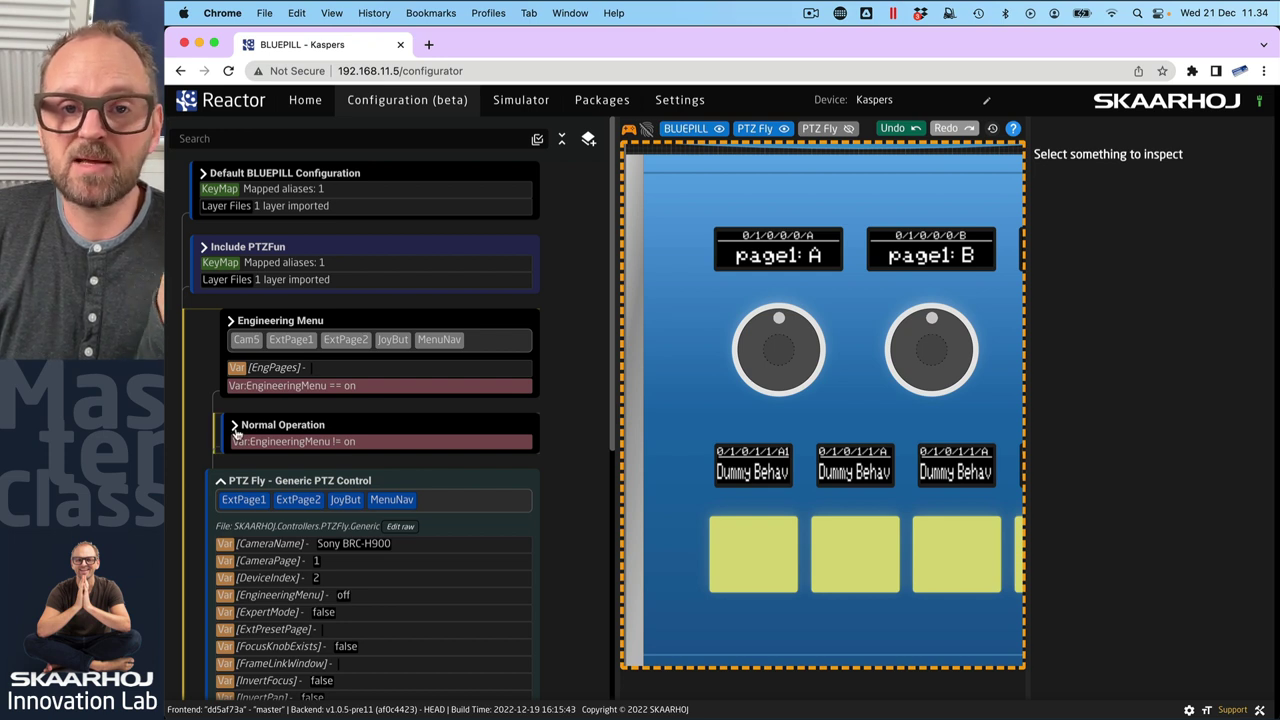
Show the second PTZ Fly controller in the preview, framed on its Cam 1–5 display row
{"action": "scroll", "coordinate": [320, 460], "scroll_direction": "down", "scroll_amount": 5}
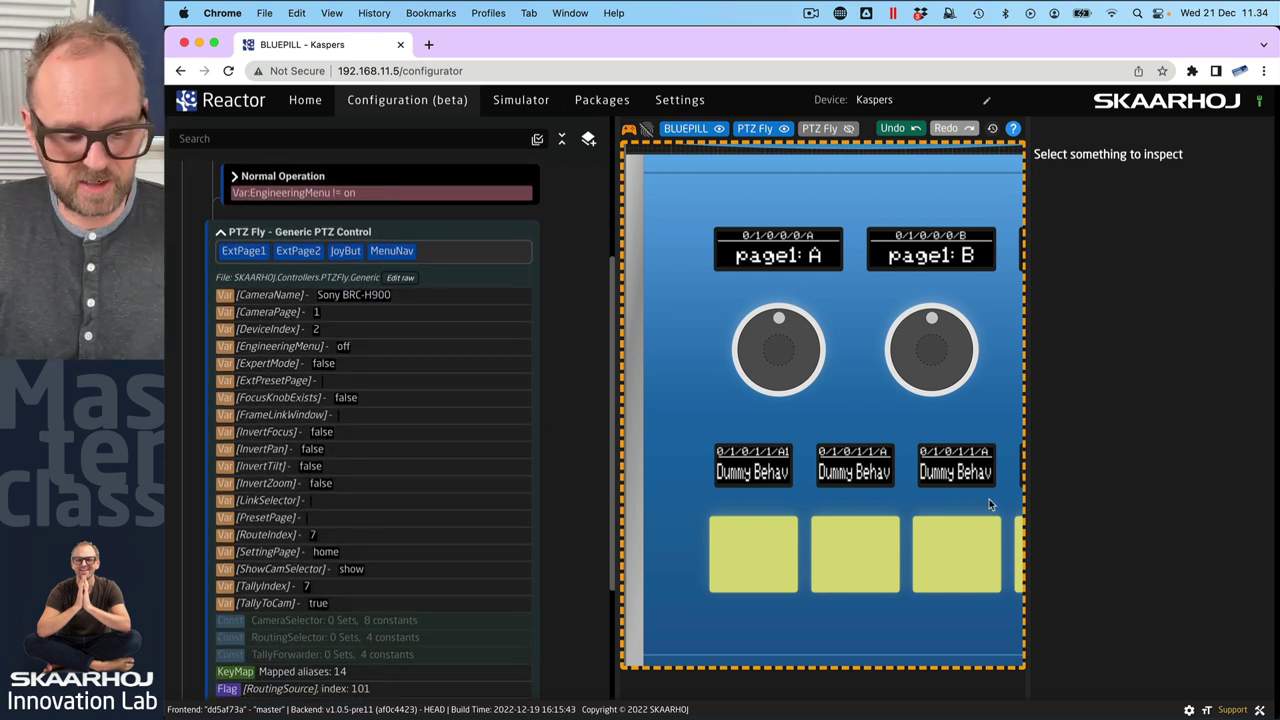
{"action": "scroll", "coordinate": [674, 391], "scroll_direction": "right", "scroll_amount": 3}
{"action": "scroll", "coordinate": [674, 391], "scroll_direction": "down", "scroll_amount": 2}
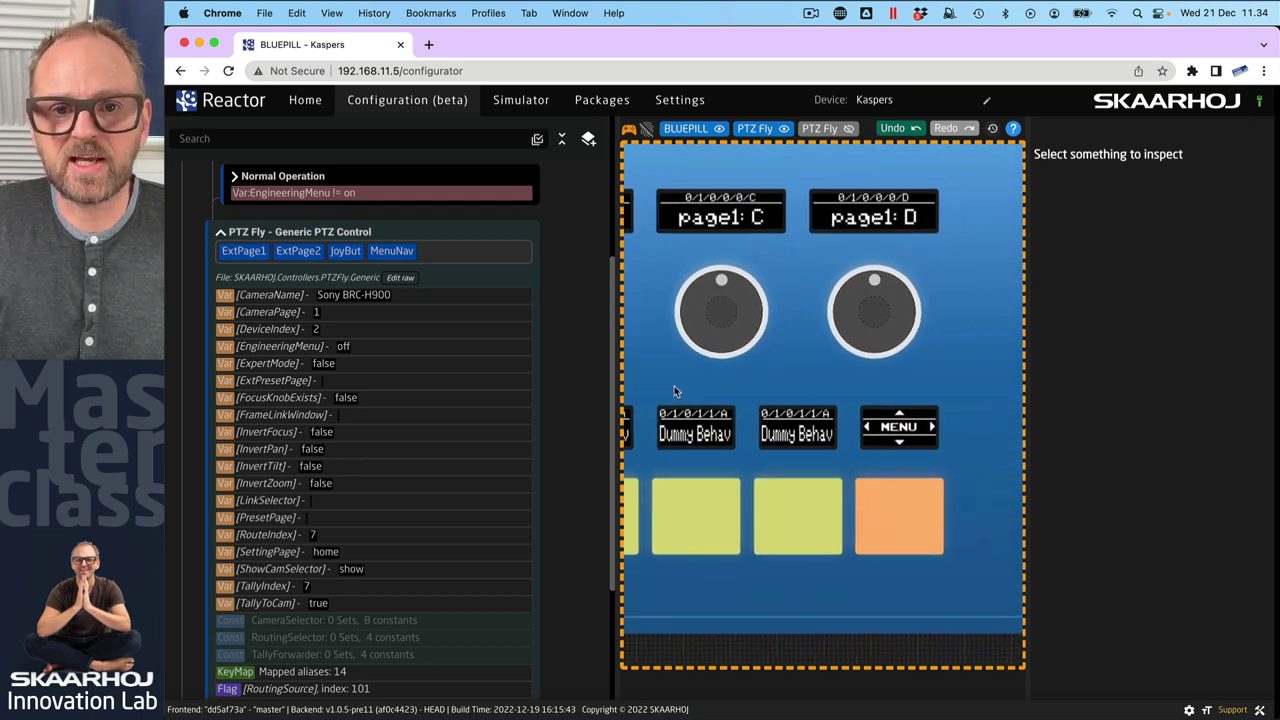
{"action": "left_click", "coordinate": [848, 130]}
{"action": "left_click", "coordinate": [826, 130]}
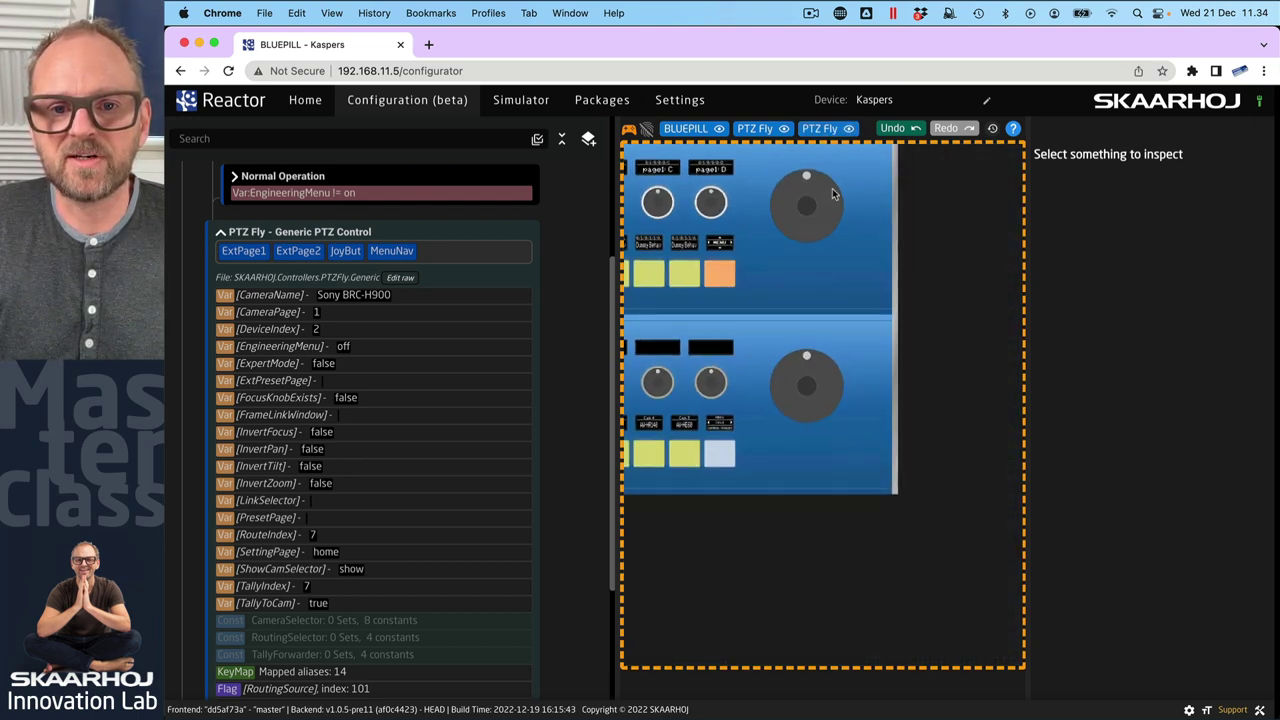
{"action": "scroll", "coordinate": [736, 360], "scroll_direction": "up", "scroll_amount": 5}
{"action": "scroll", "coordinate": [840, 371], "scroll_direction": "down", "scroll_amount": 8}
{"action": "scroll", "coordinate": [794, 374], "scroll_direction": "up", "scroll_amount": 4}
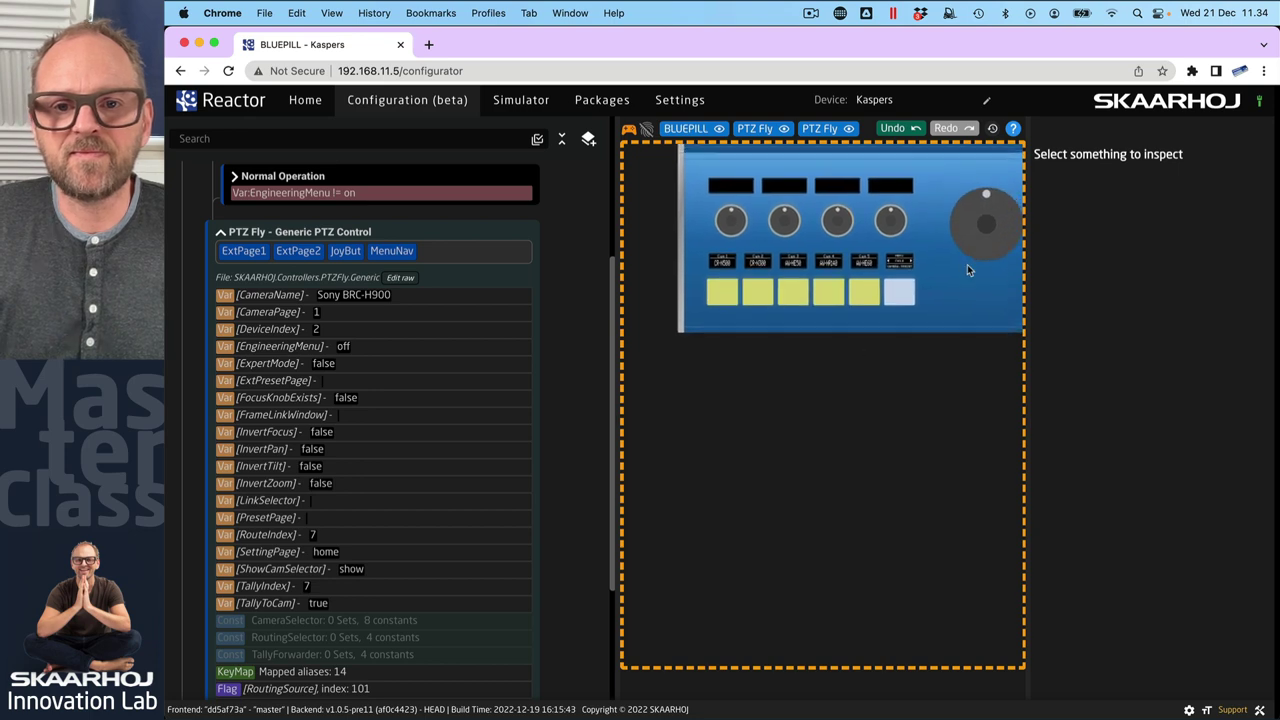
{"action": "scroll", "coordinate": [935, 387], "scroll_direction": "up", "scroll_amount": 6}
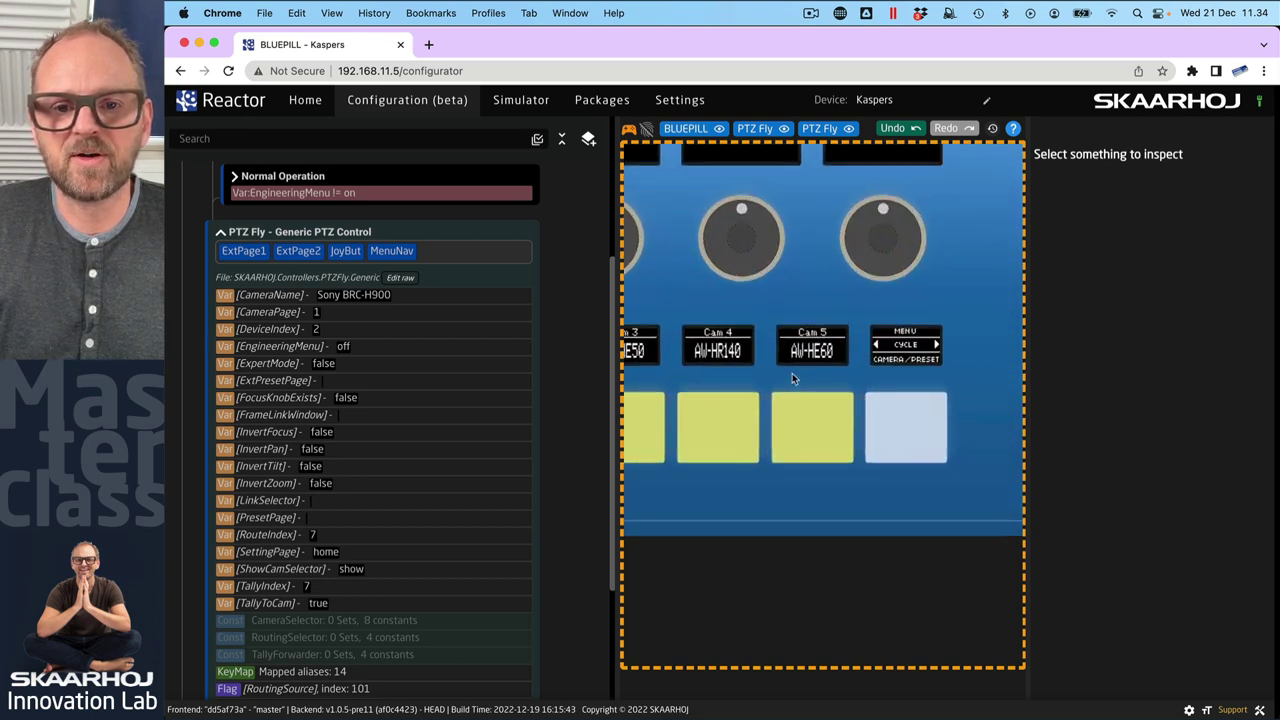
{"action": "scroll", "coordinate": [943, 385], "scroll_direction": "down", "scroll_amount": 4}
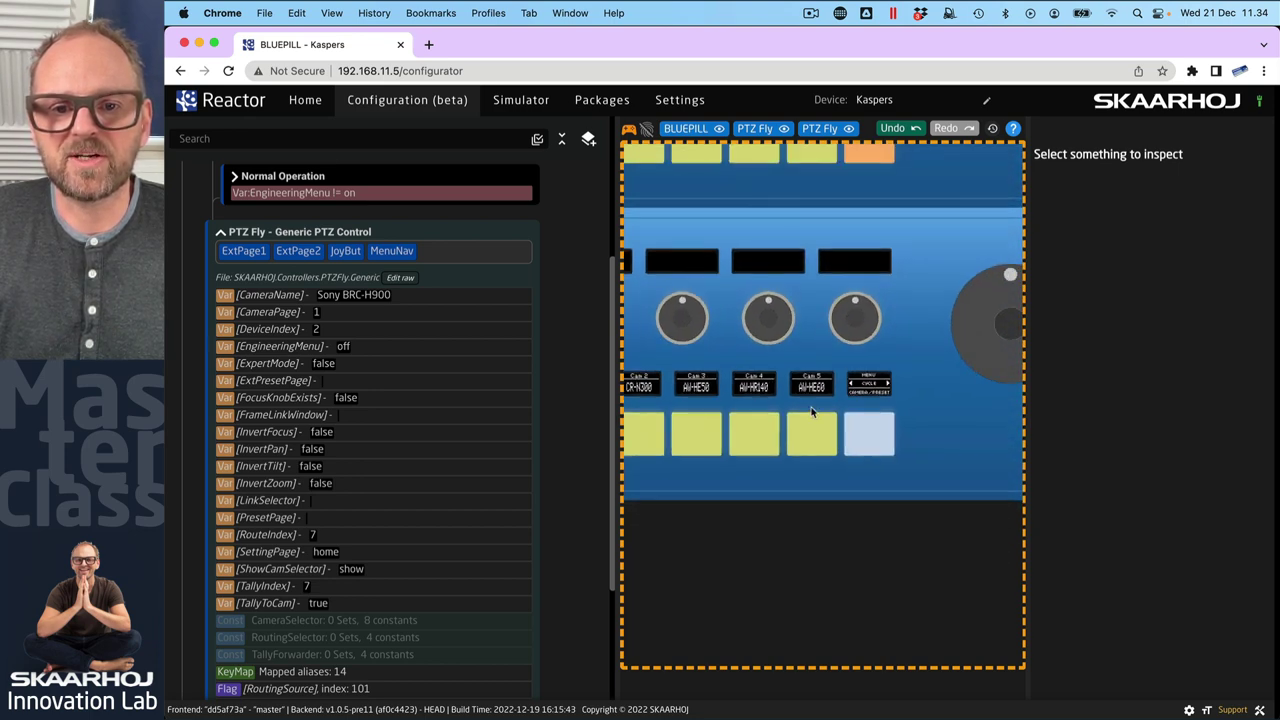
{"action": "left_click_drag", "start_coordinate": [845, 417], "coordinate": [911, 428]}
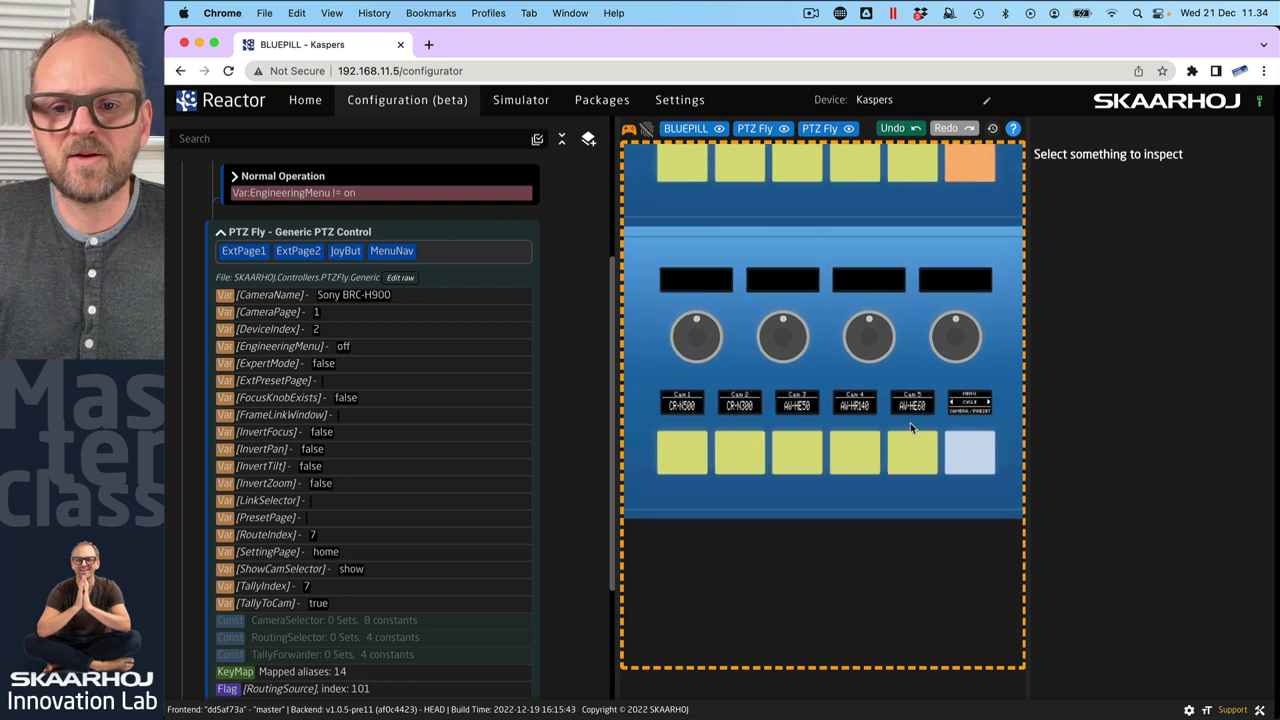
Toggle the lower simulator row between camera selector and presets repeatedly, ending on presets
{"action": "left_click", "coordinate": [971, 464]}
{"action": "left_click", "coordinate": [971, 464]}
{"action": "left_click", "coordinate": [971, 464]}
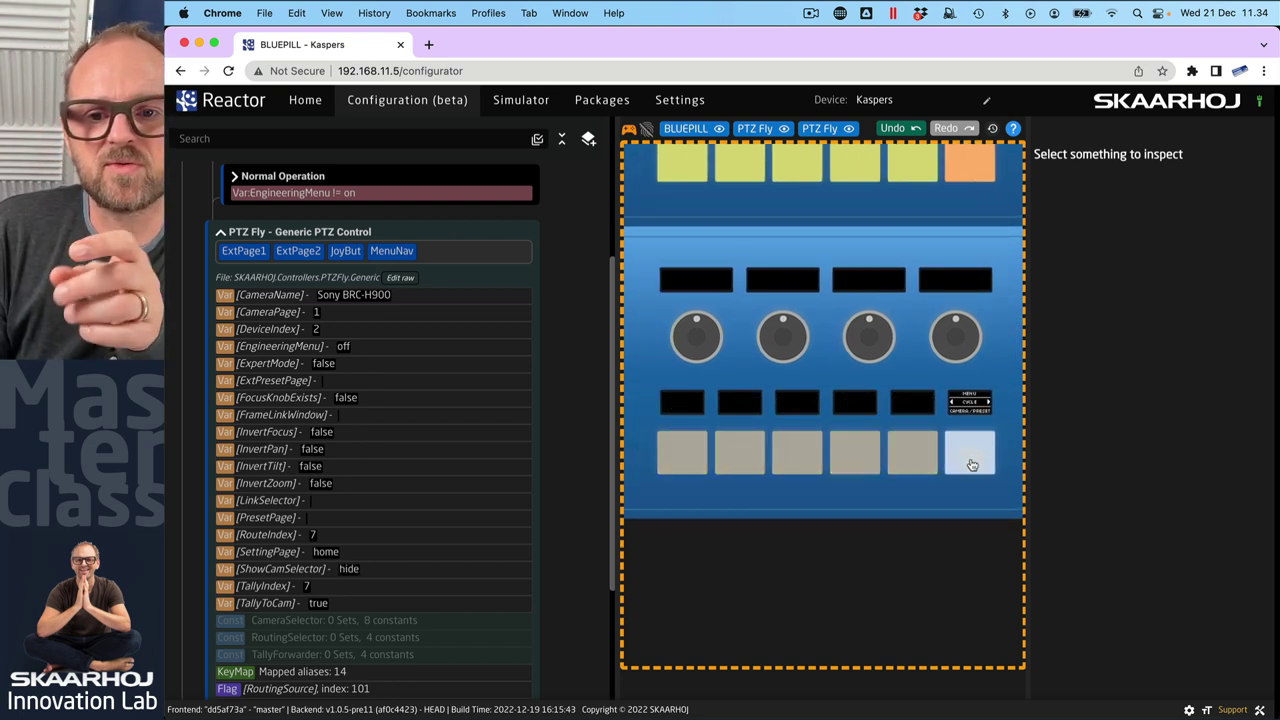
{"action": "left_click", "coordinate": [971, 464]}
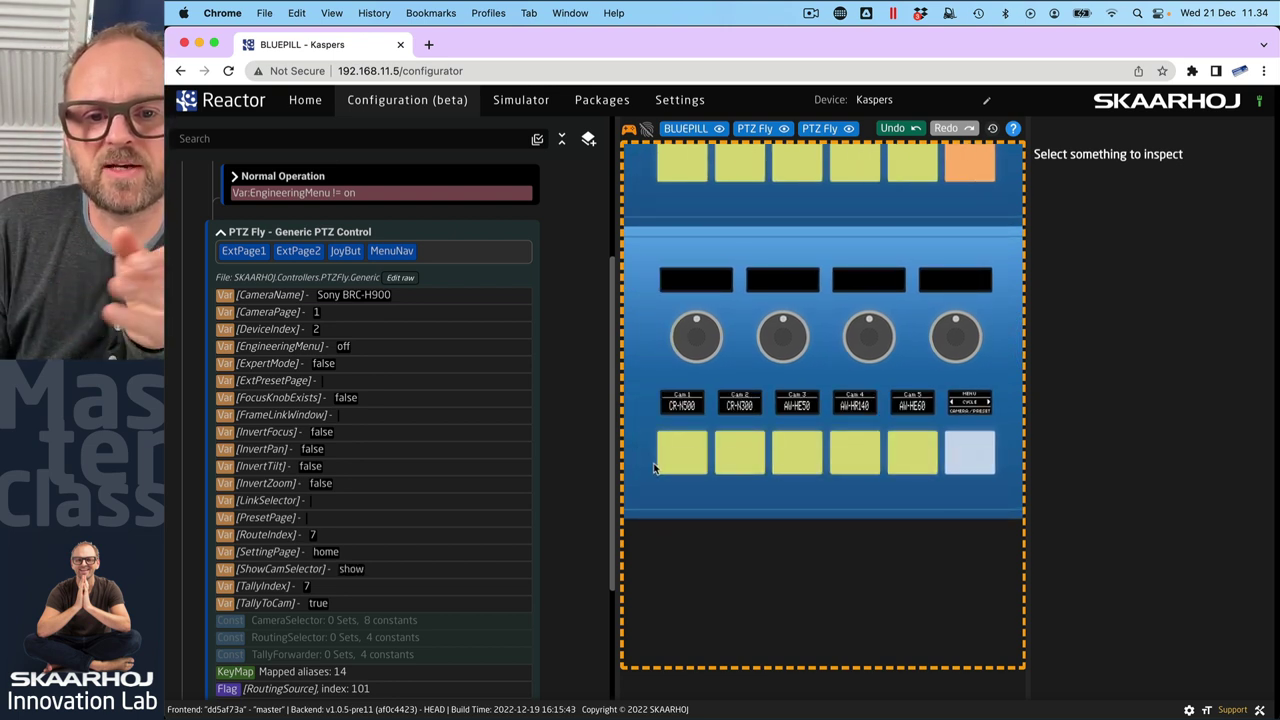
{"action": "left_click", "coordinate": [971, 464]}
{"action": "left_click", "coordinate": [971, 464]}
{"action": "left_click", "coordinate": [971, 464]}
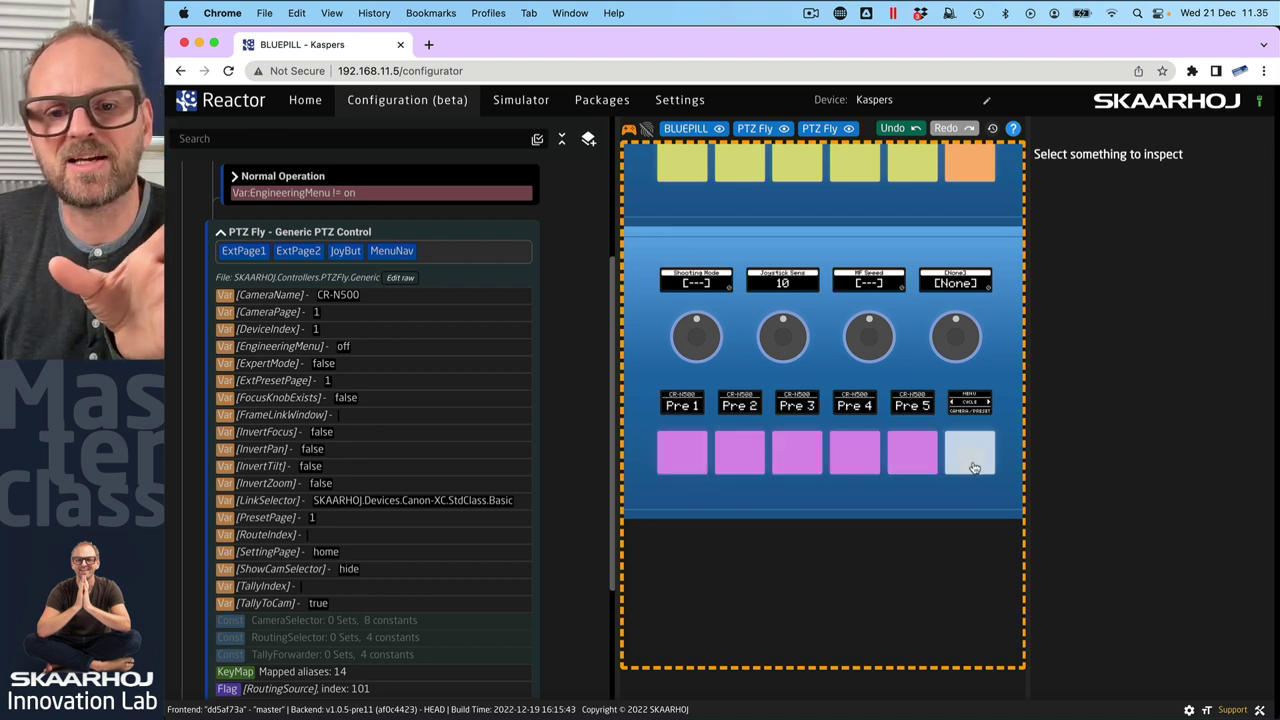
{"action": "left_click", "coordinate": [972, 465]}
{"action": "left_click", "coordinate": [972, 465]}
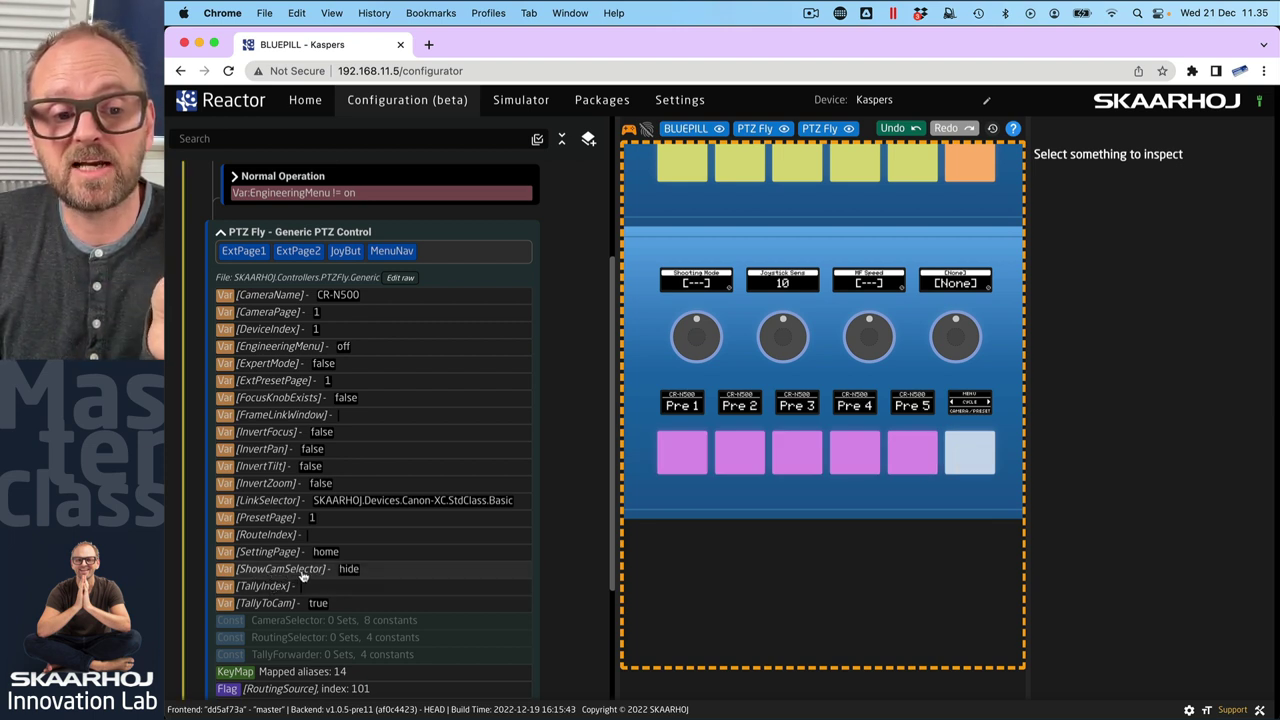
{"action": "left_click", "coordinate": [972, 467]}
{"action": "left_click", "coordinate": [972, 467]}
{"action": "scroll", "coordinate": [481, 390], "scroll_direction": "up", "scroll_amount": 5}
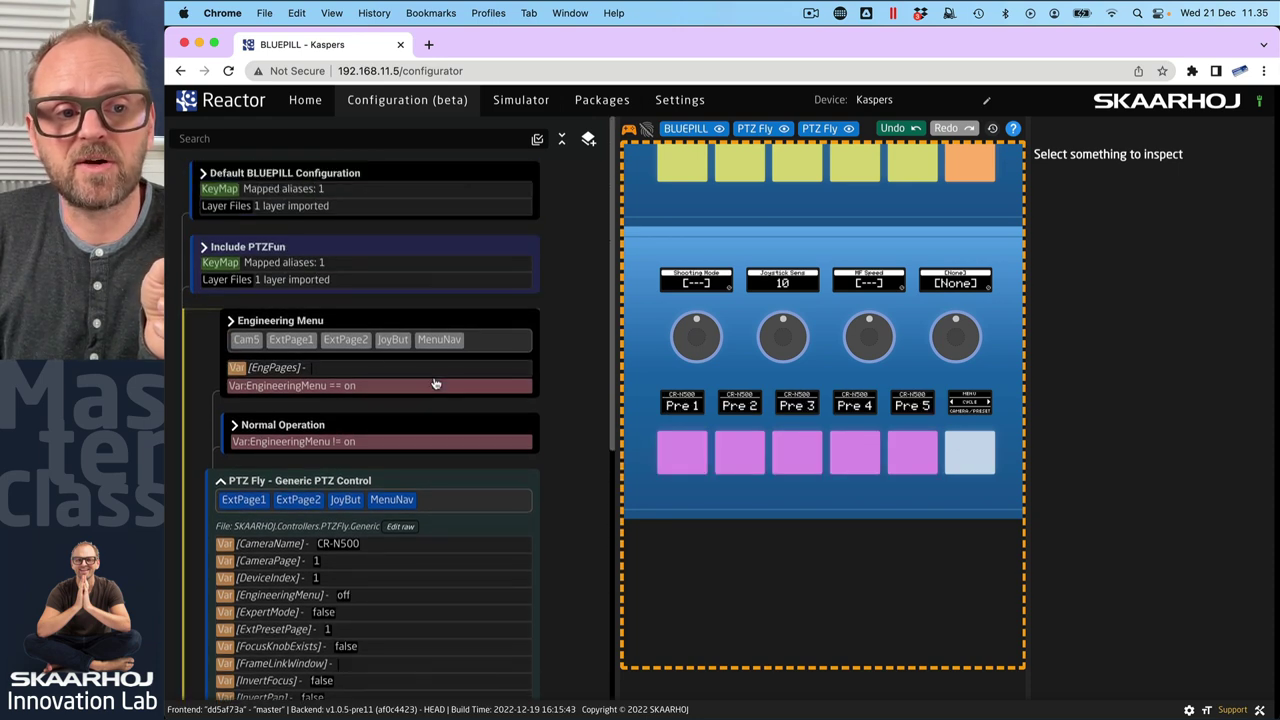
Expand Include PTZFun and switch the top row's CamOrPre from cam to pre
{"action": "left_click", "coordinate": [205, 248]}
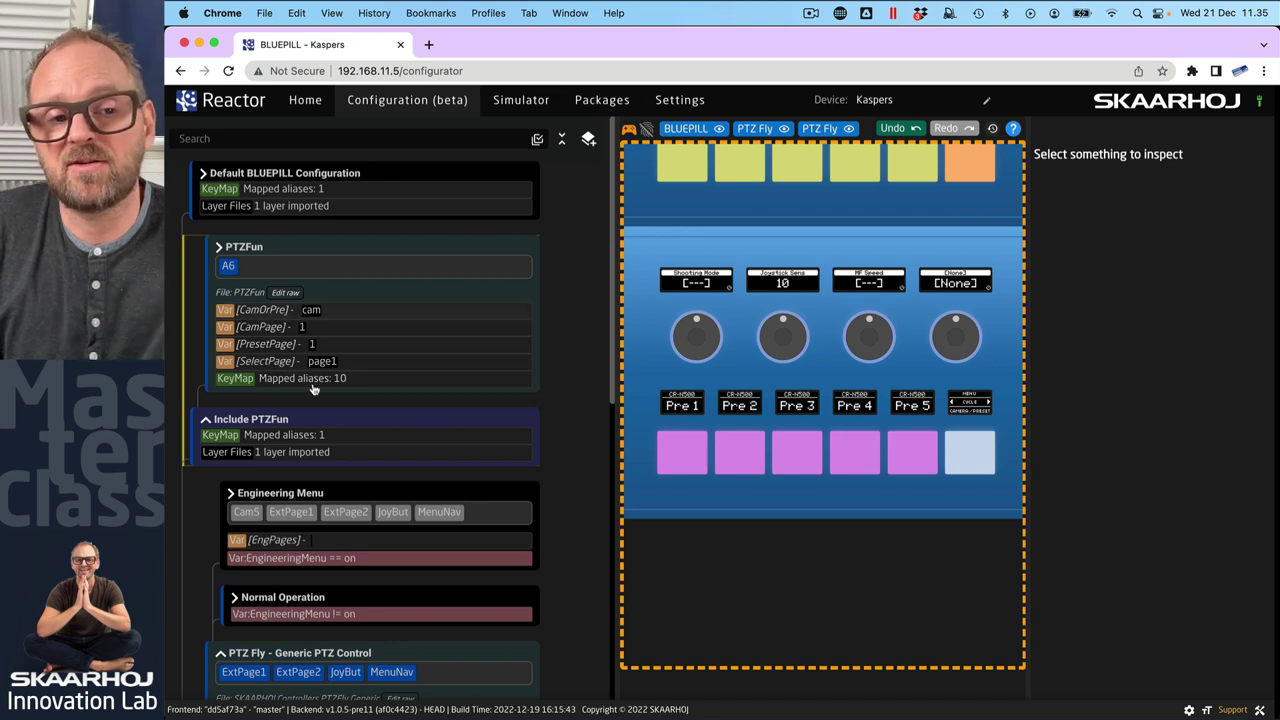
{"action": "scroll", "coordinate": [320, 420], "scroll_direction": "down", "scroll_amount": 8}
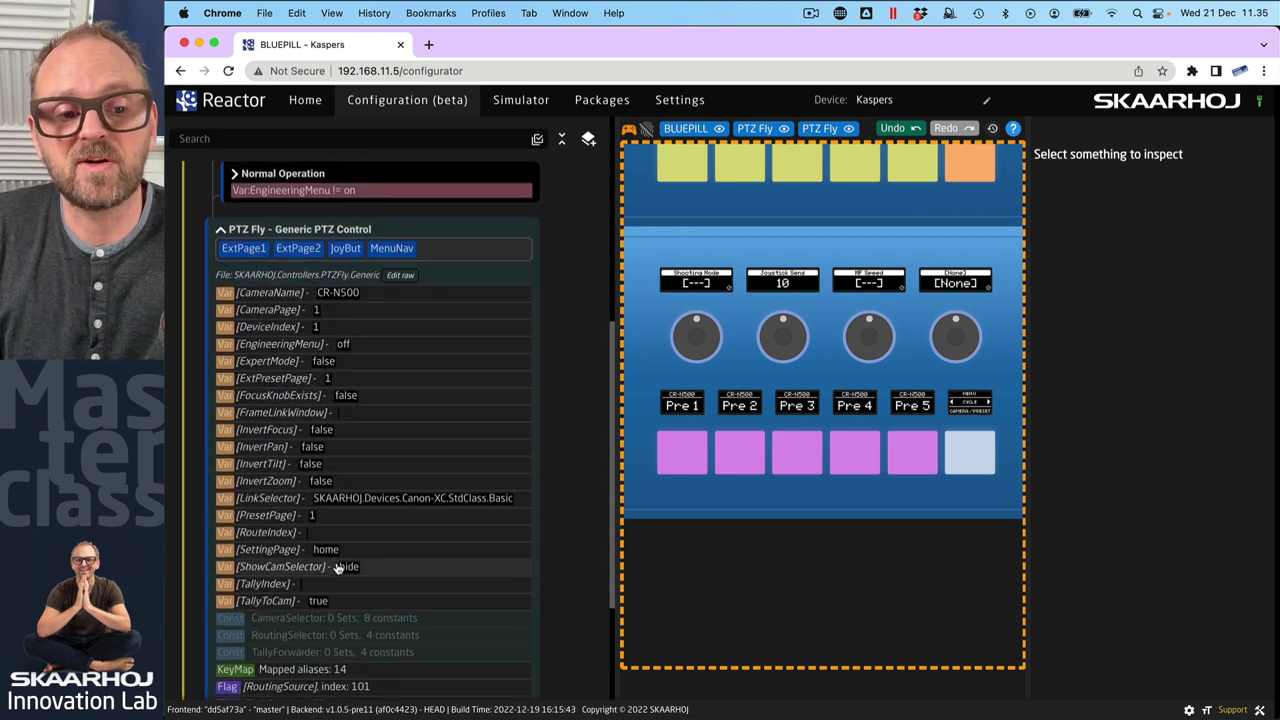
{"action": "scroll", "coordinate": [338, 566], "scroll_direction": "up", "scroll_amount": 5}
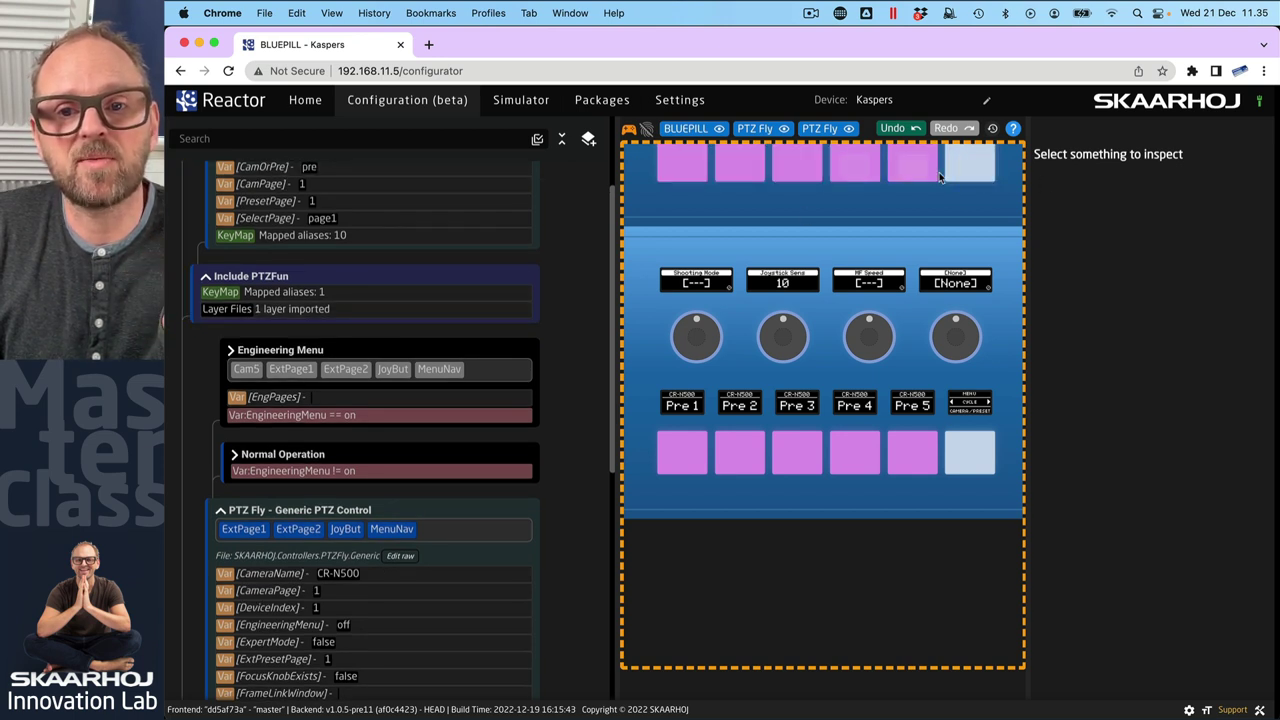
{"action": "left_click", "coordinate": [970, 170]}
{"action": "left_click", "coordinate": [968, 166]}
{"action": "left_click", "coordinate": [968, 166]}
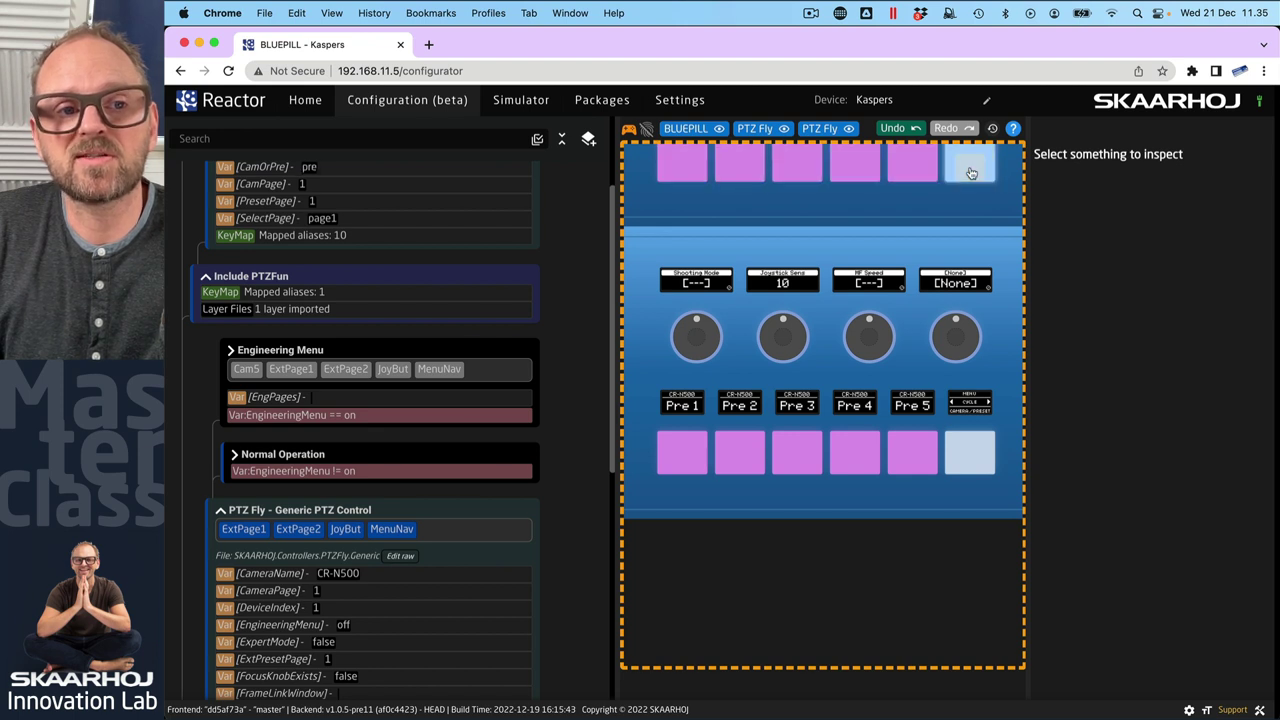
{"action": "scroll", "coordinate": [423, 674], "scroll_direction": "down", "scroll_amount": 7}
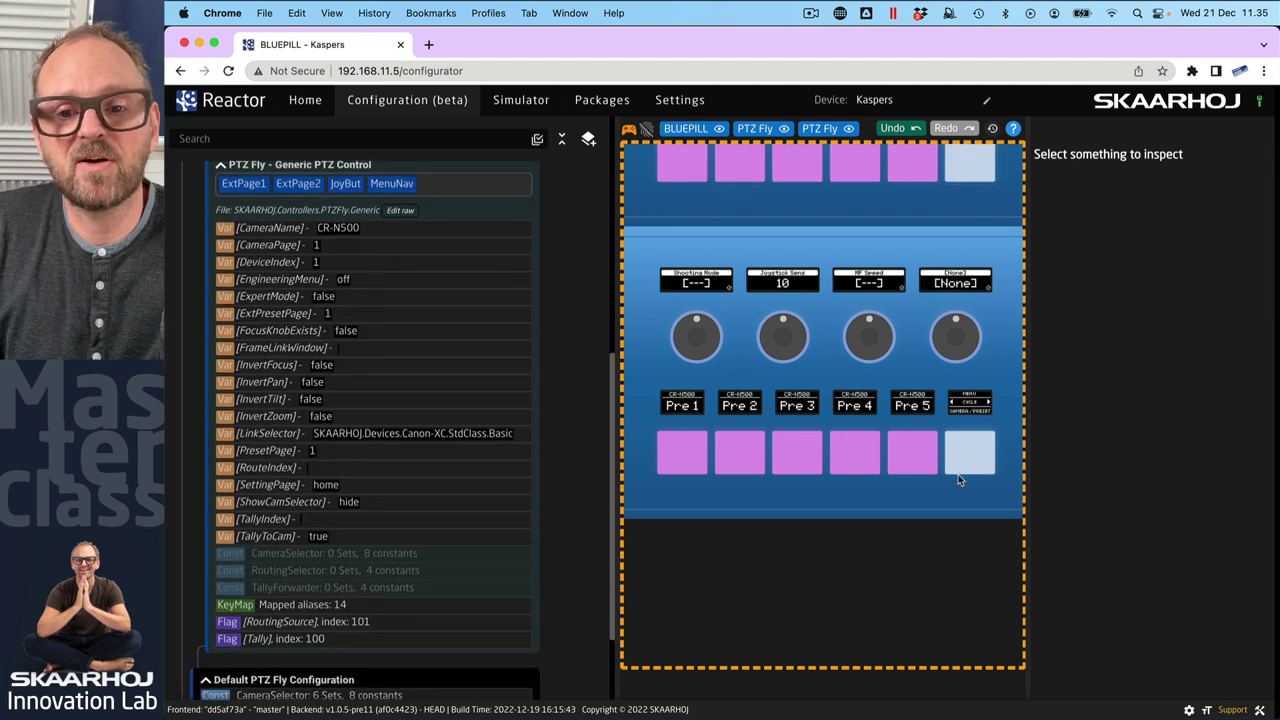
{"action": "left_click", "coordinate": [971, 466]}
{"action": "left_click", "coordinate": [971, 466]}
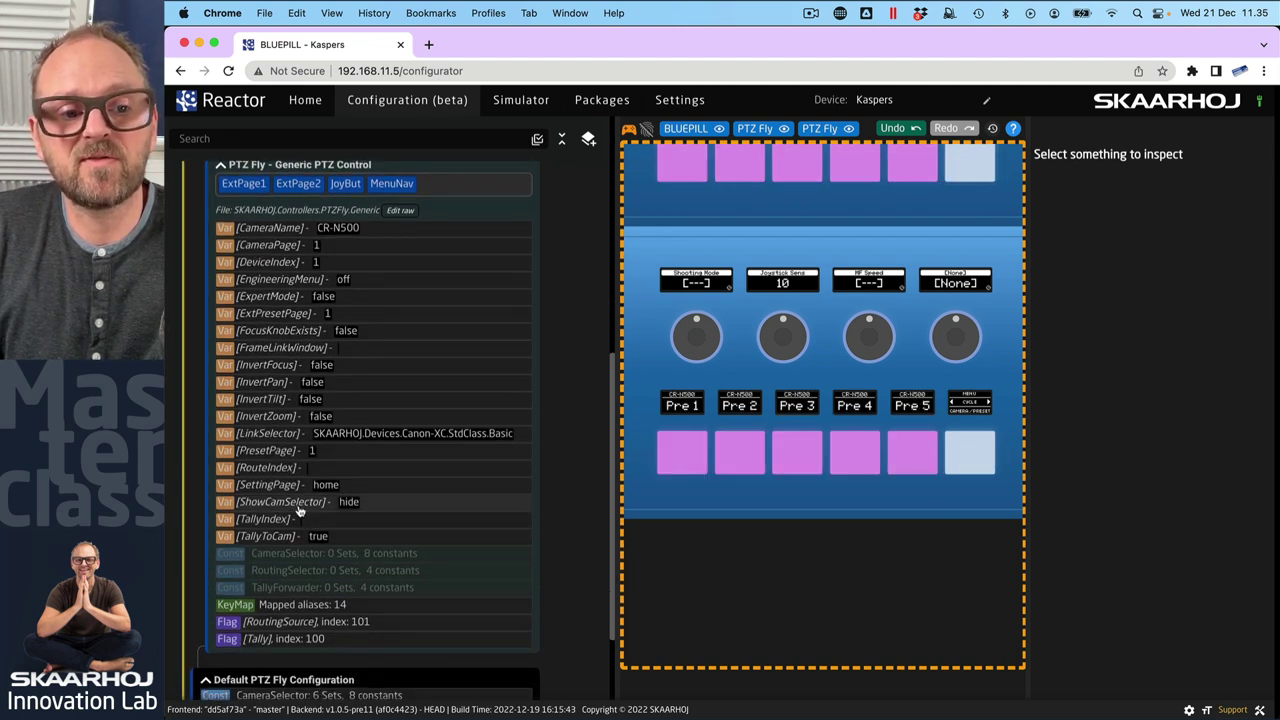
Show the Cam 1–5 selector on the lower row and cycle SettingPage through page3 back to home
{"action": "left_click", "coordinate": [971, 465]}
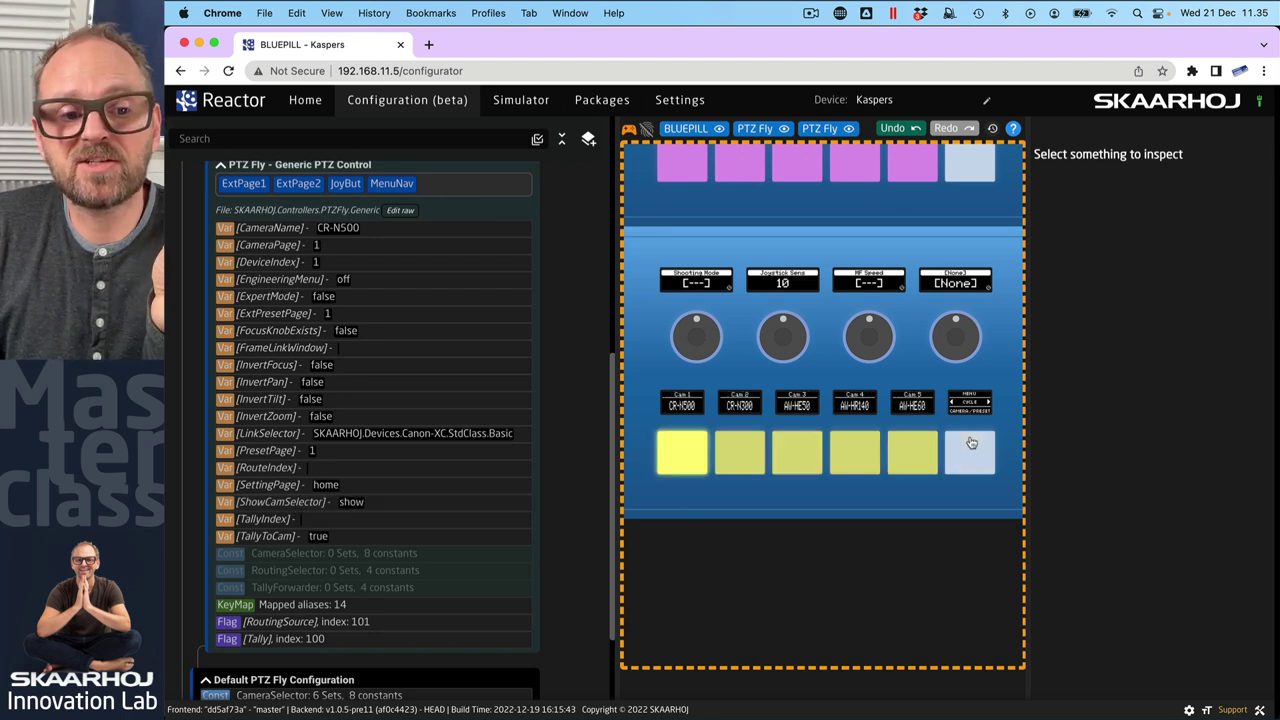
{"action": "left_click", "coordinate": [971, 443]}
{"action": "left_click", "coordinate": [971, 443]}
{"action": "left_click", "coordinate": [971, 443]}
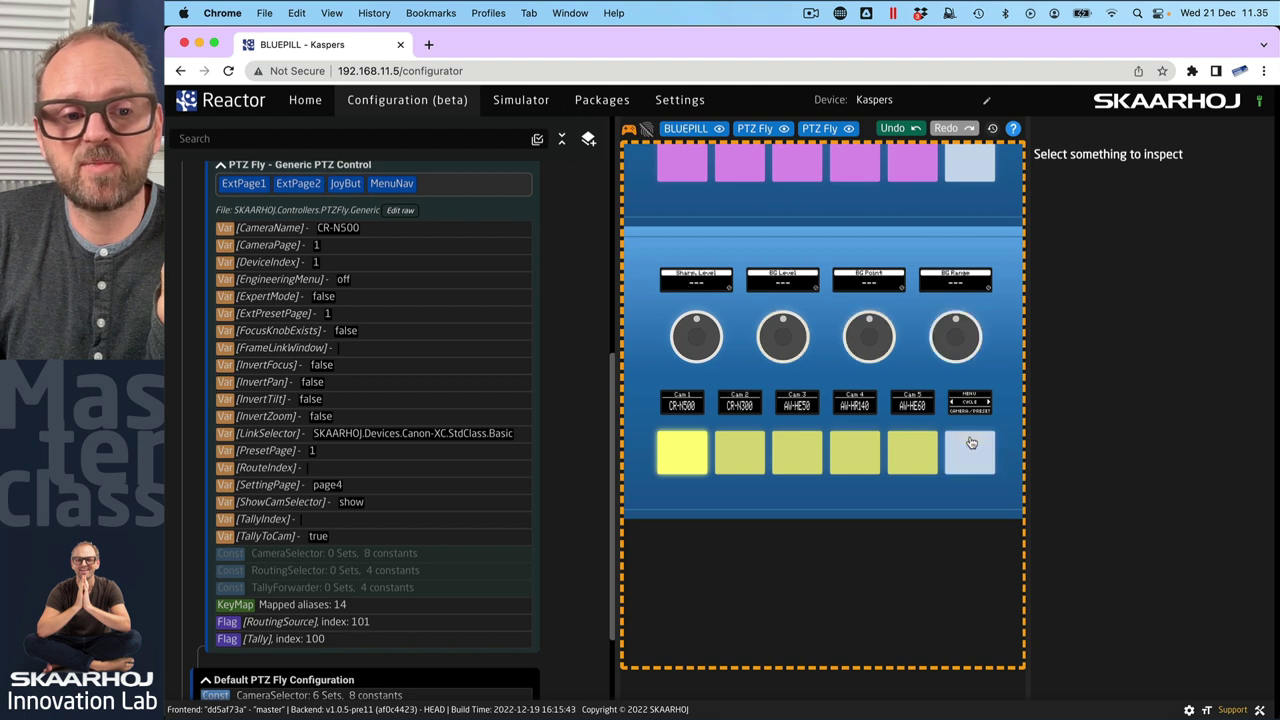
{"action": "left_click", "coordinate": [971, 443]}
{"action": "left_click", "coordinate": [971, 443]}
{"action": "left_click", "coordinate": [971, 443]}
{"action": "left_click", "coordinate": [971, 443]}
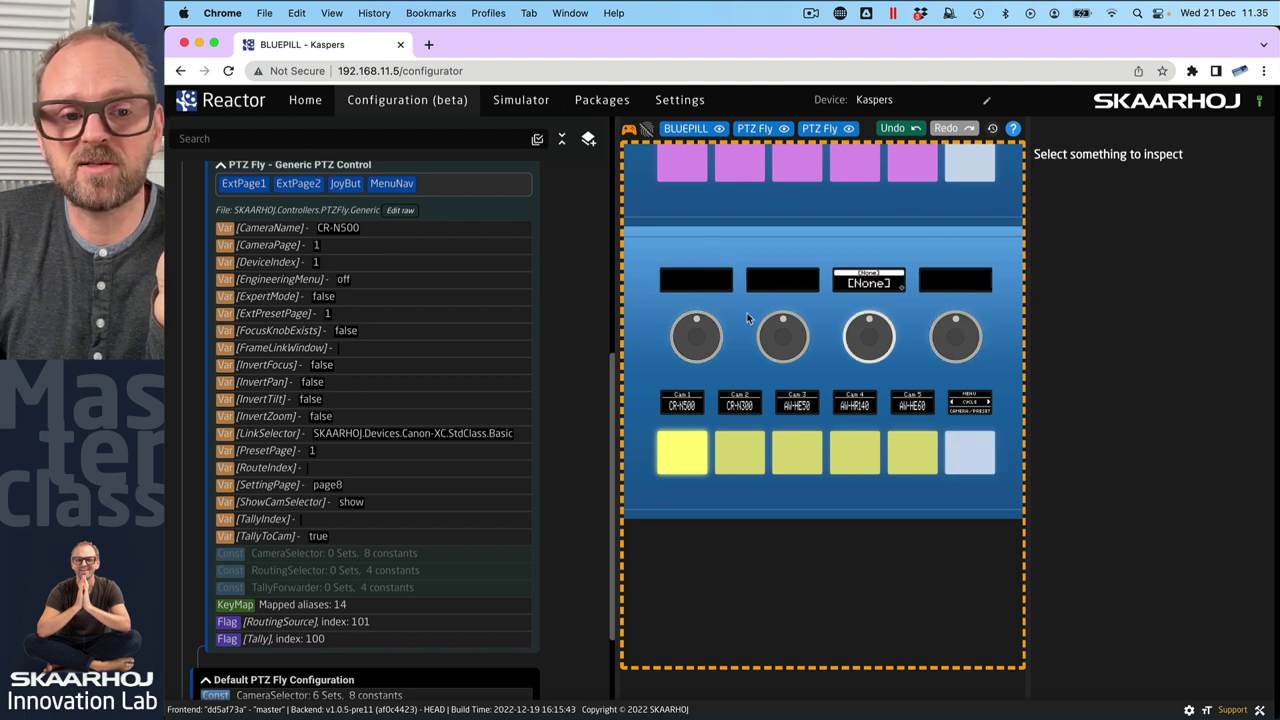
{"action": "left_click", "coordinate": [969, 447]}
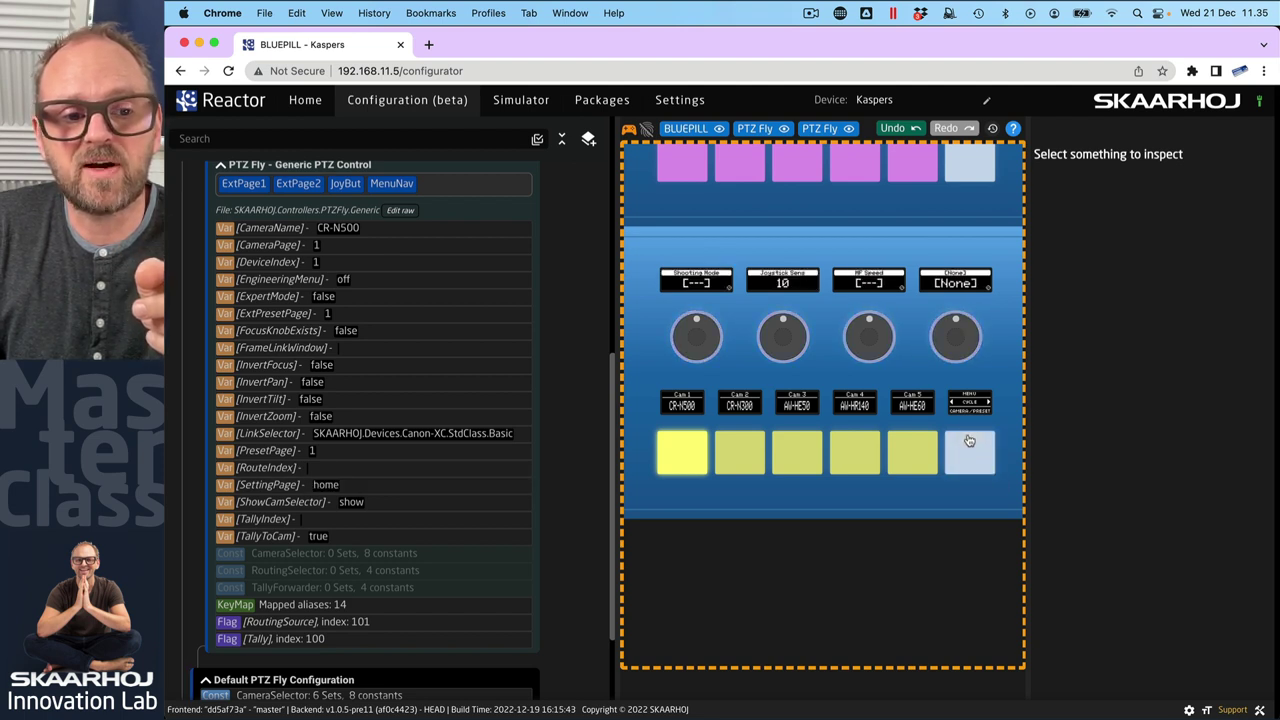
{"action": "left_click", "coordinate": [969, 447]}
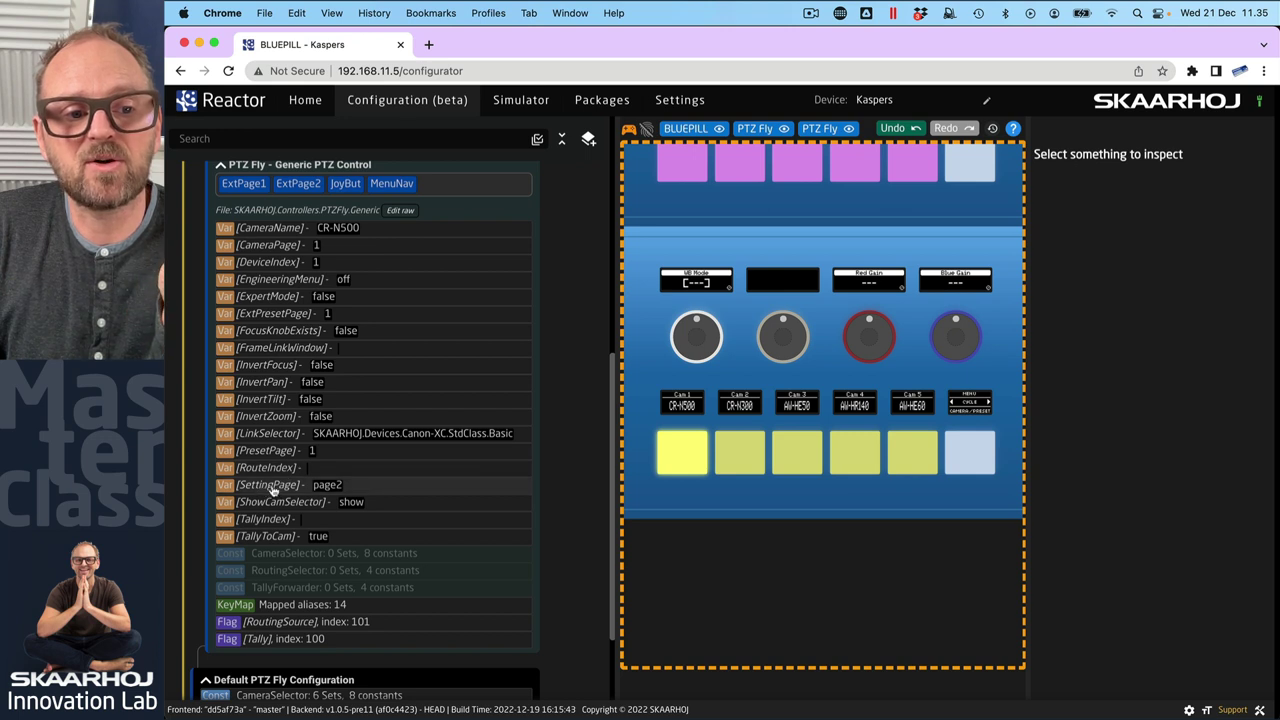
{"action": "left_click", "coordinate": [969, 447]}
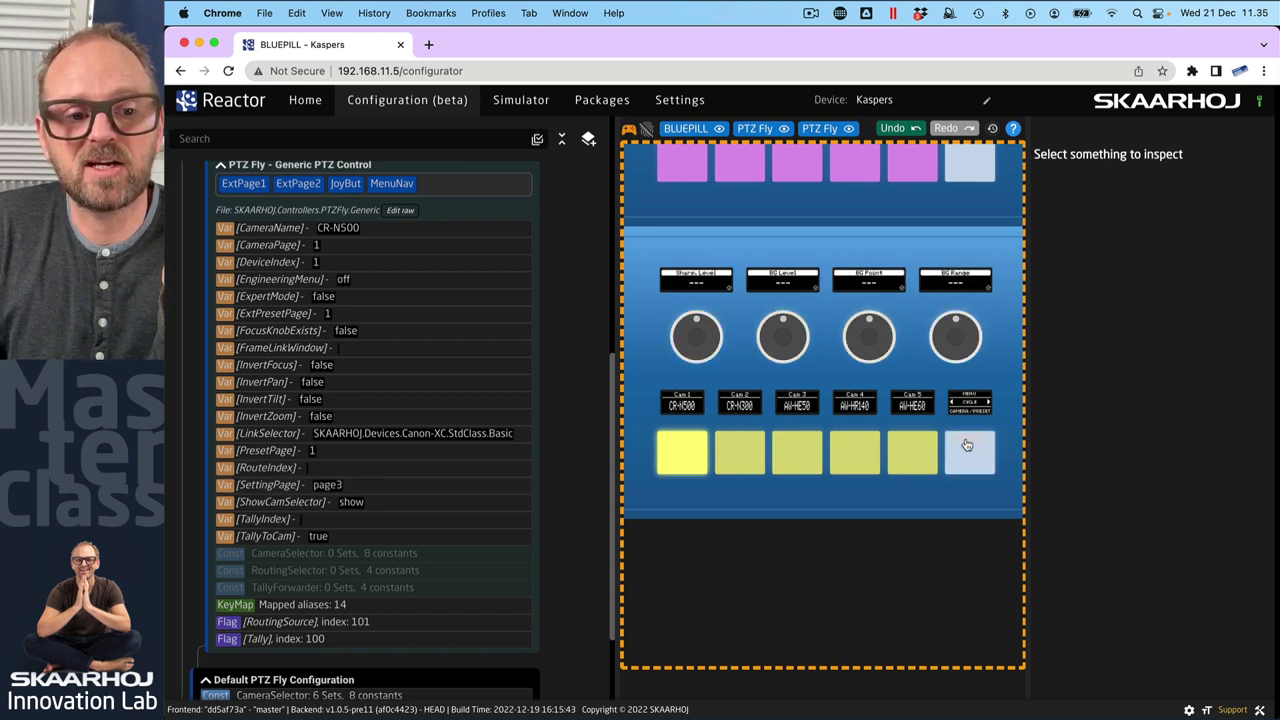
{"action": "left_click", "coordinate": [969, 447]}
{"action": "scroll", "coordinate": [430, 460], "scroll_direction": "up", "scroll_amount": 3}
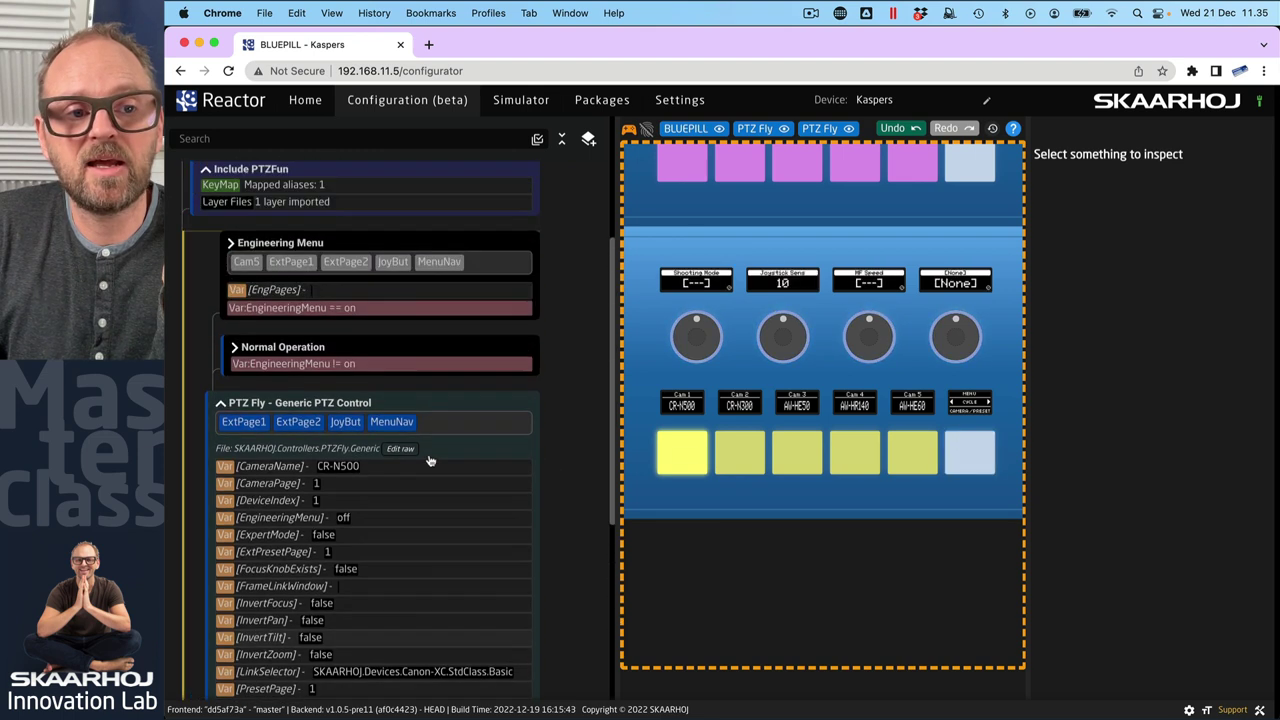
{"action": "scroll", "coordinate": [430, 460], "scroll_direction": "up", "scroll_amount": 5}
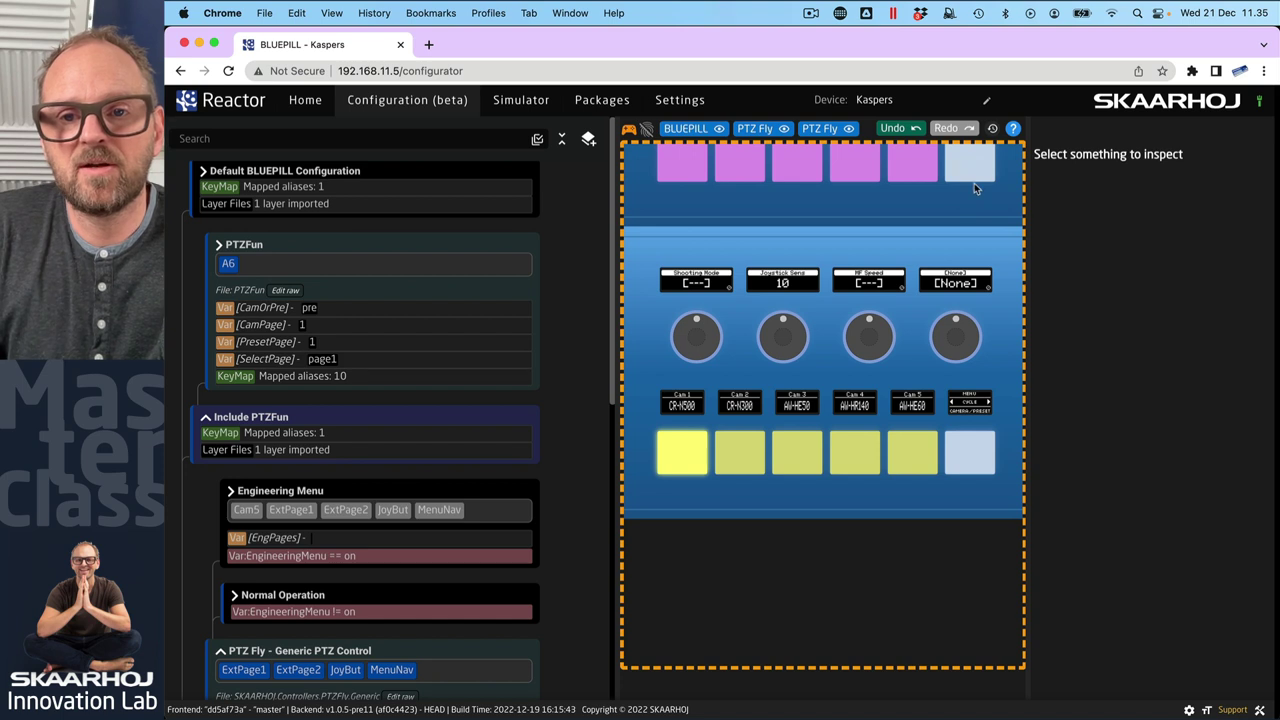
Step the top button row forward two pages
{"action": "left_click", "coordinate": [974, 155]}
{"action": "left_click", "coordinate": [974, 155]}
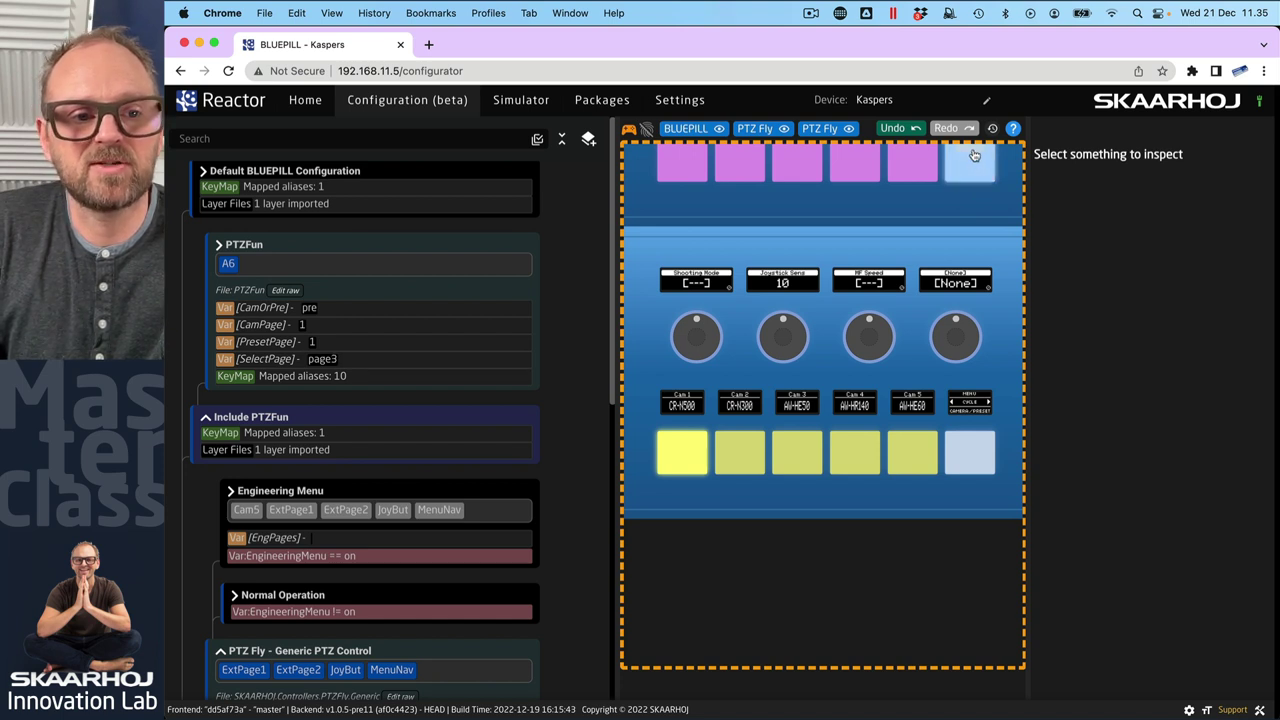
{"action": "scroll", "coordinate": [504, 567], "scroll_direction": "down", "scroll_amount": 10}
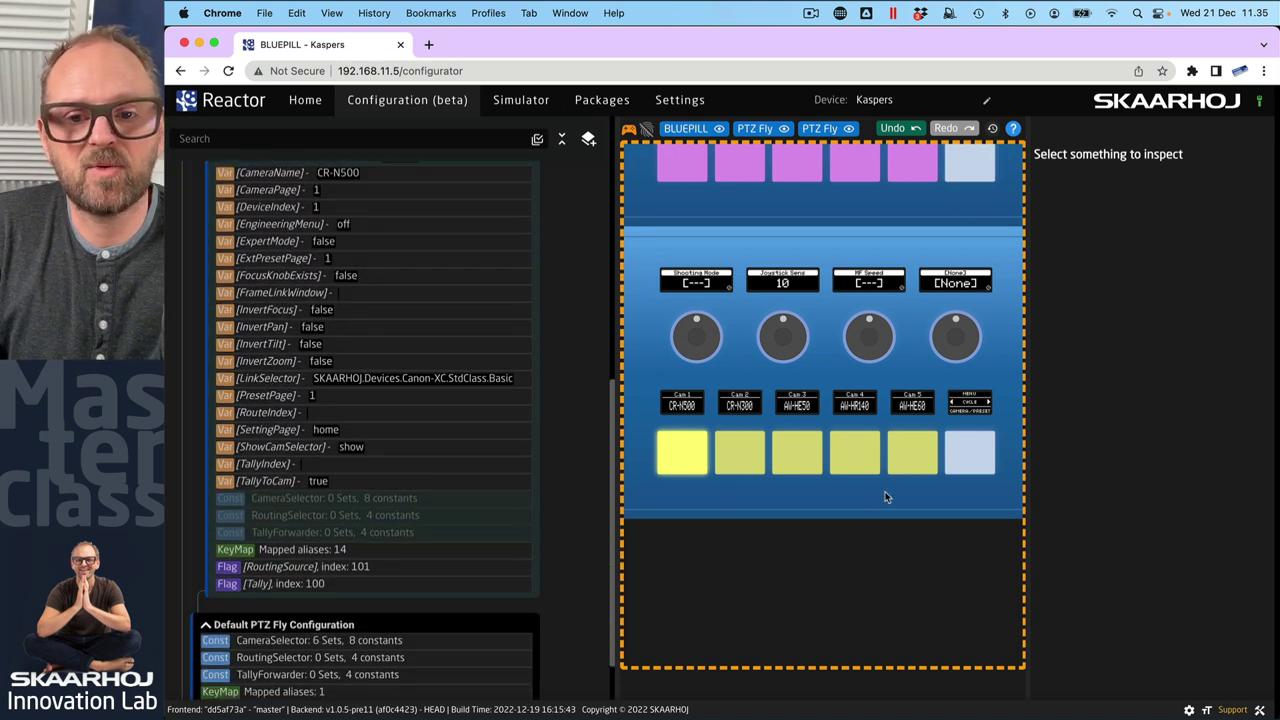
Page the camera selector between CameraPage 1 and 2, ending back on page 1
{"action": "left_click", "coordinate": [952, 455]}
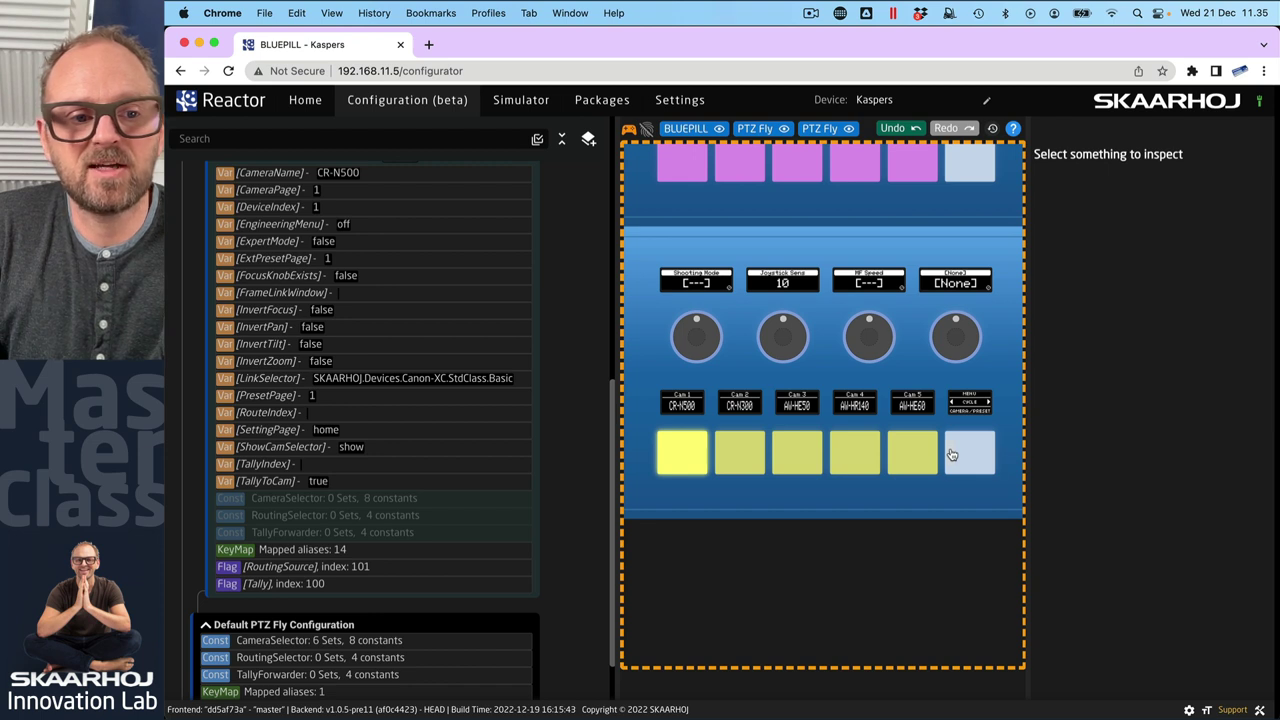
{"action": "left_click", "coordinate": [991, 459]}
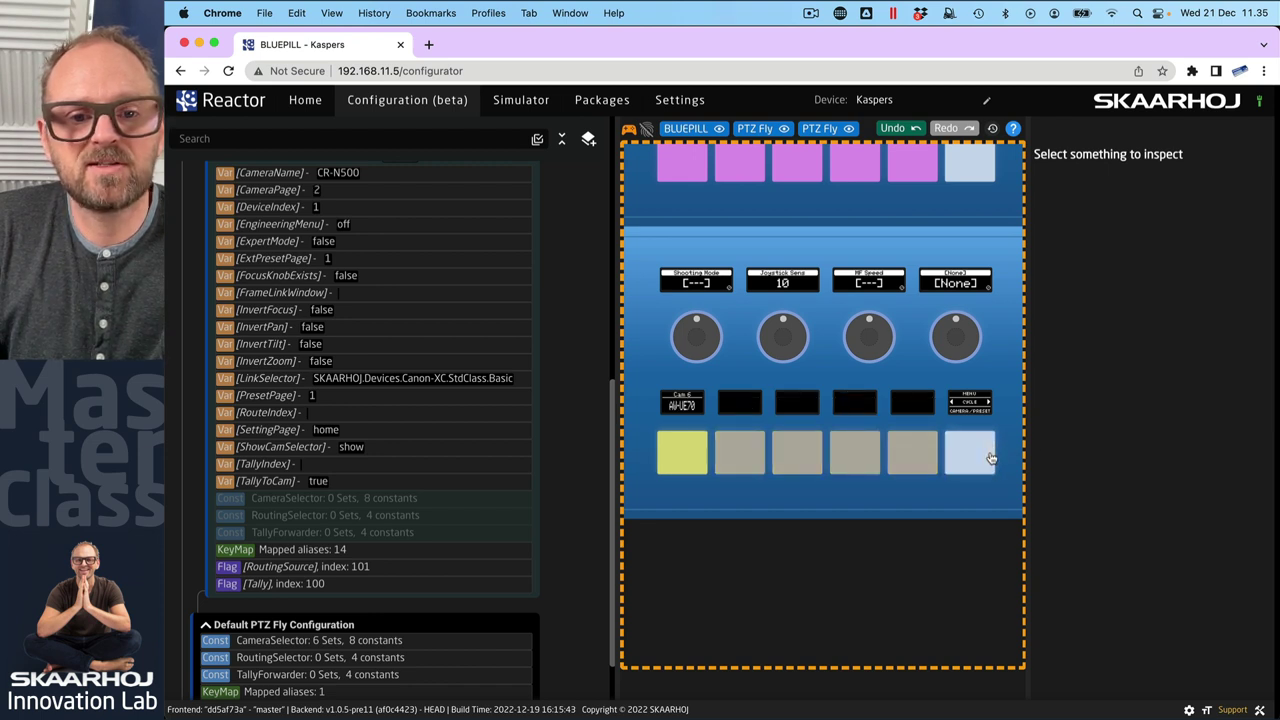
{"action": "left_click", "coordinate": [954, 458]}
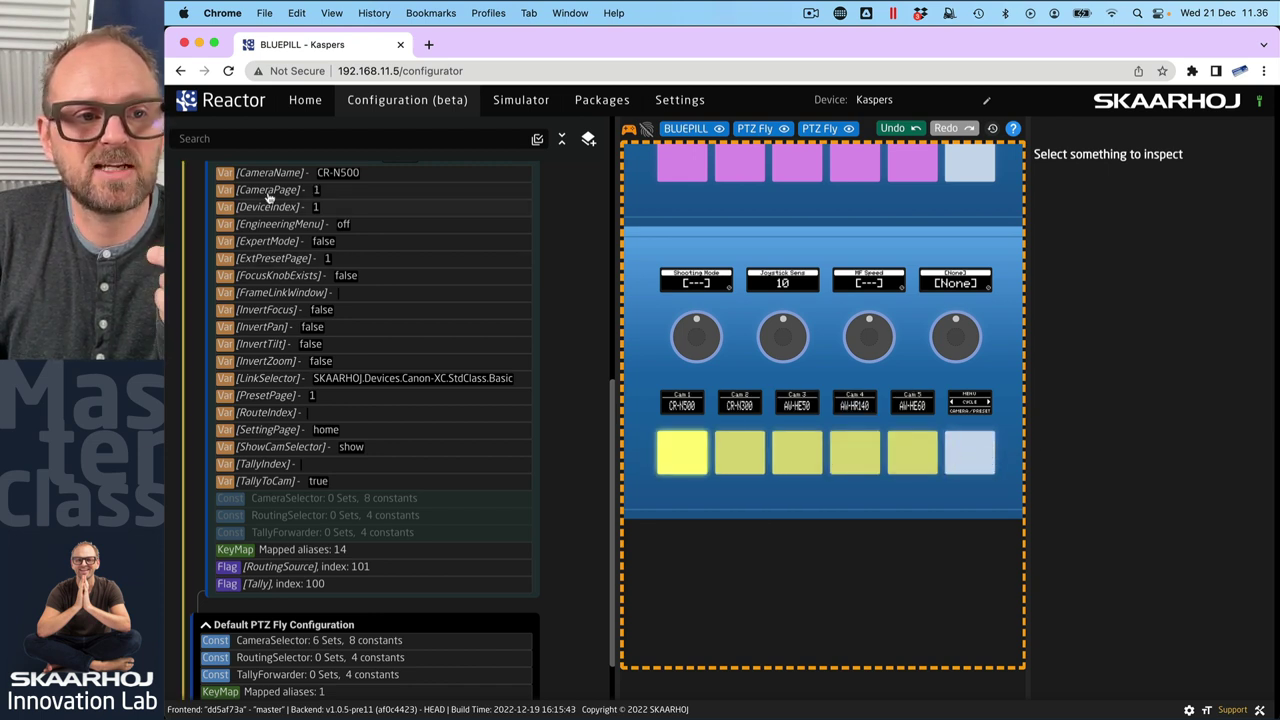
{"action": "left_click", "coordinate": [990, 458]}
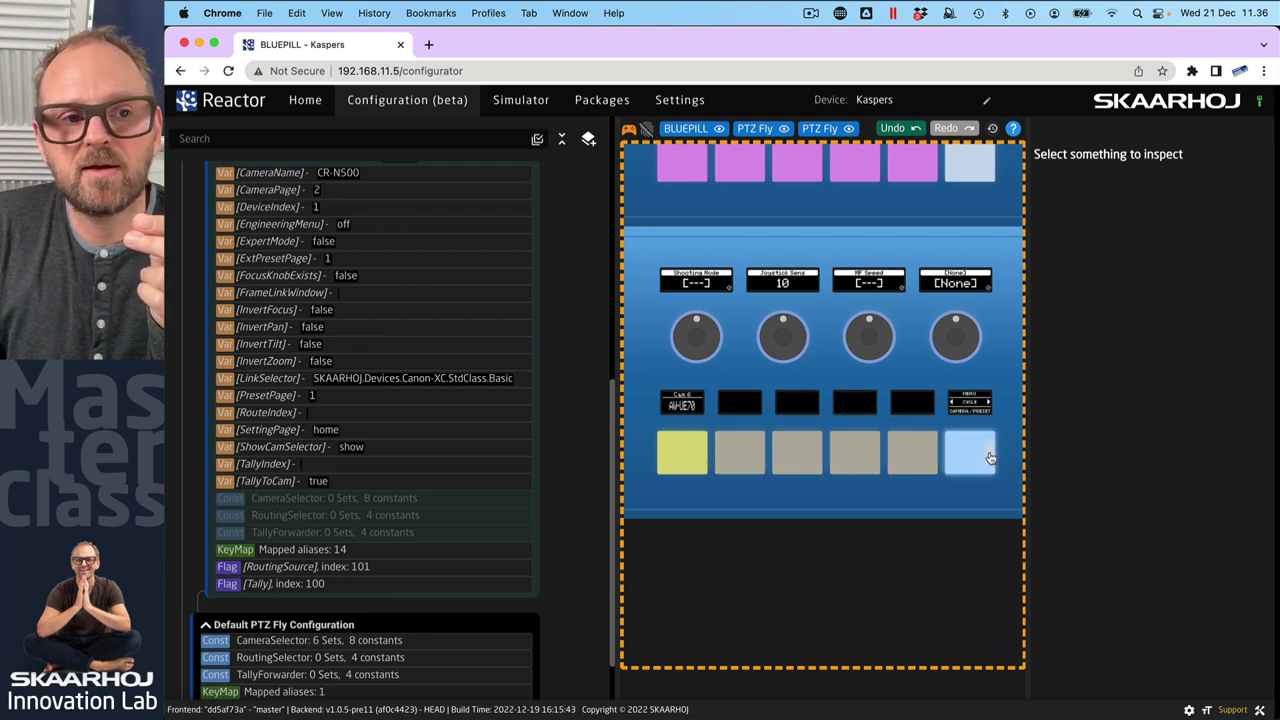
{"action": "left_click", "coordinate": [954, 458]}
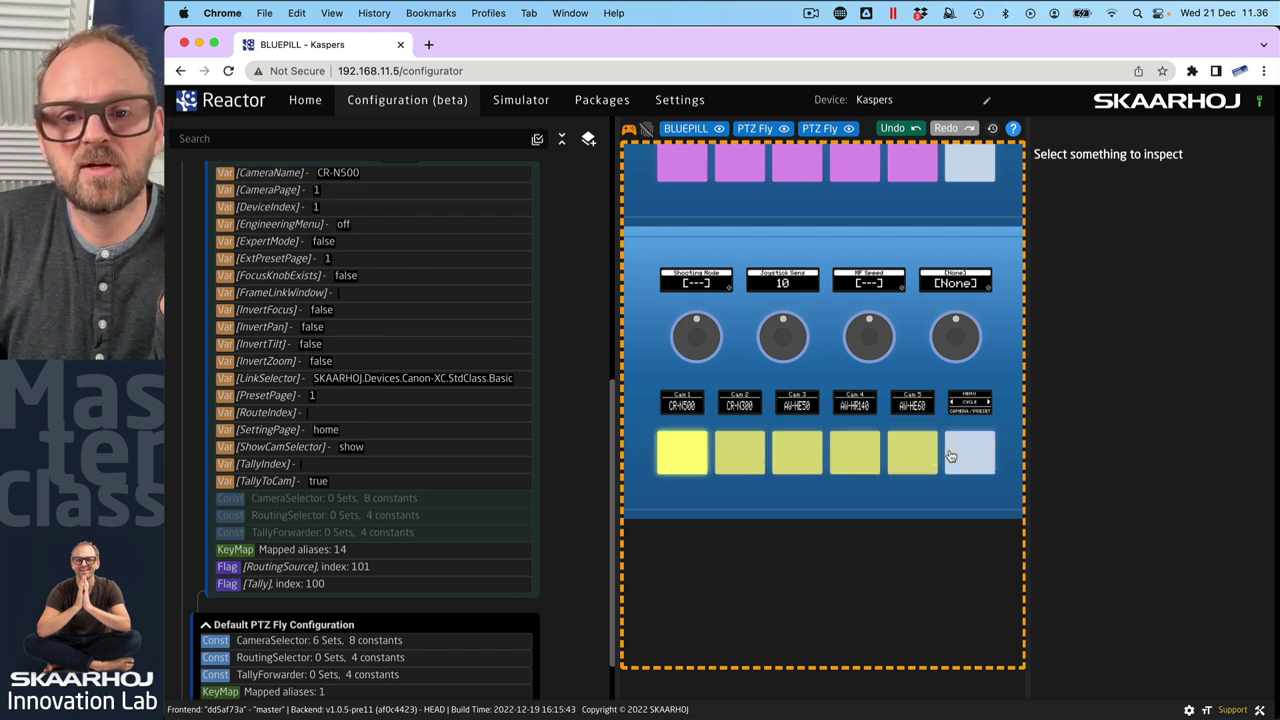
Hide the camera selector and advance PresetPage to 4, showing CR-N500 Pre 16–20
{"action": "left_click", "coordinate": [968, 462]}
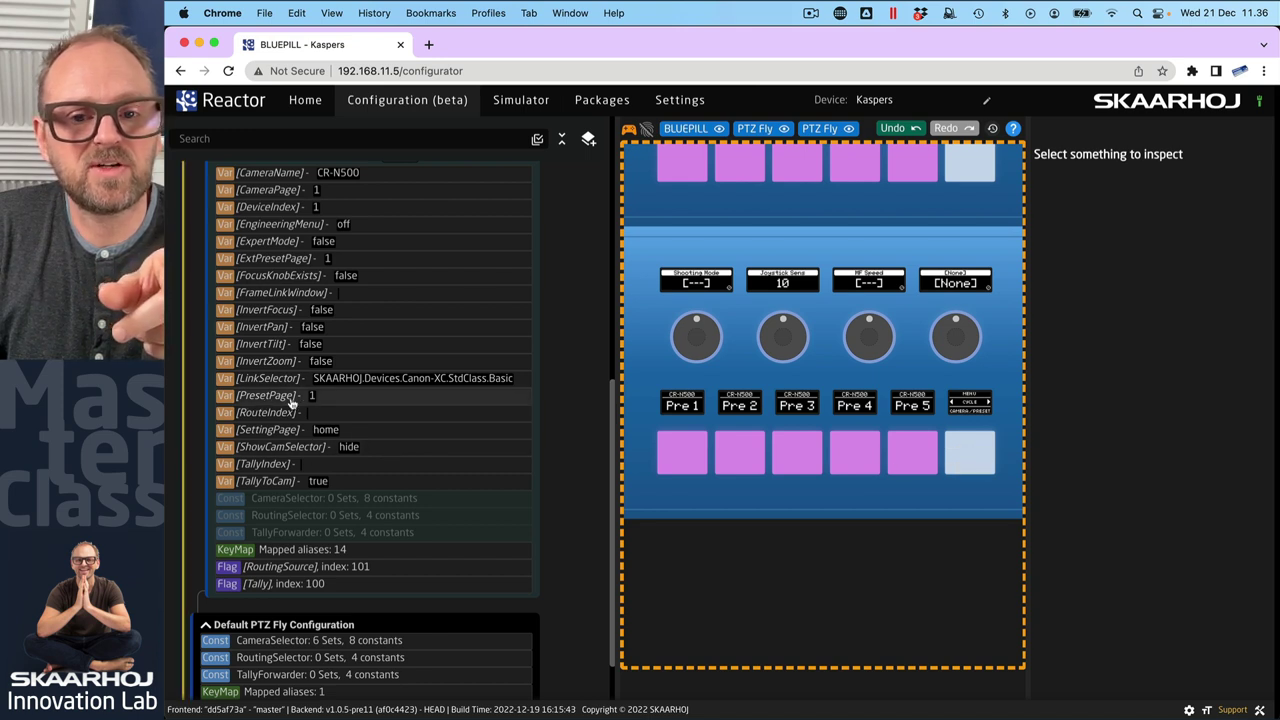
{"action": "left_click", "coordinate": [987, 454]}
{"action": "left_click", "coordinate": [988, 455]}
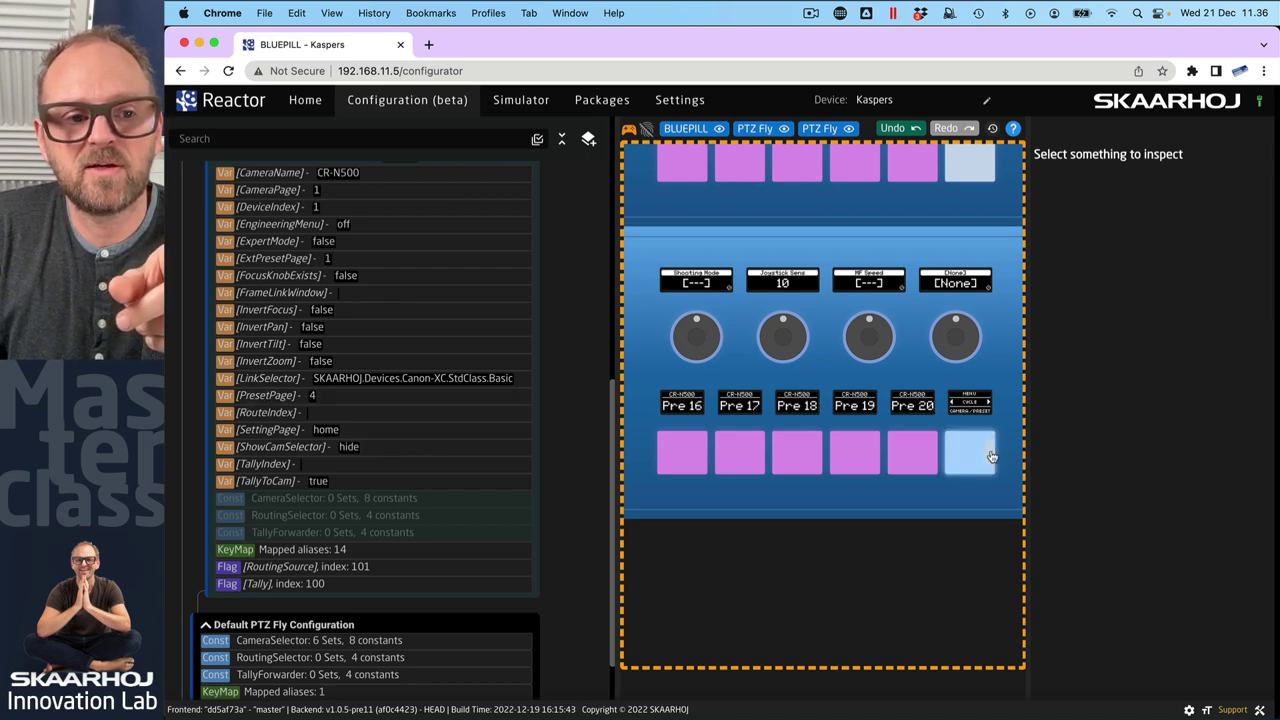